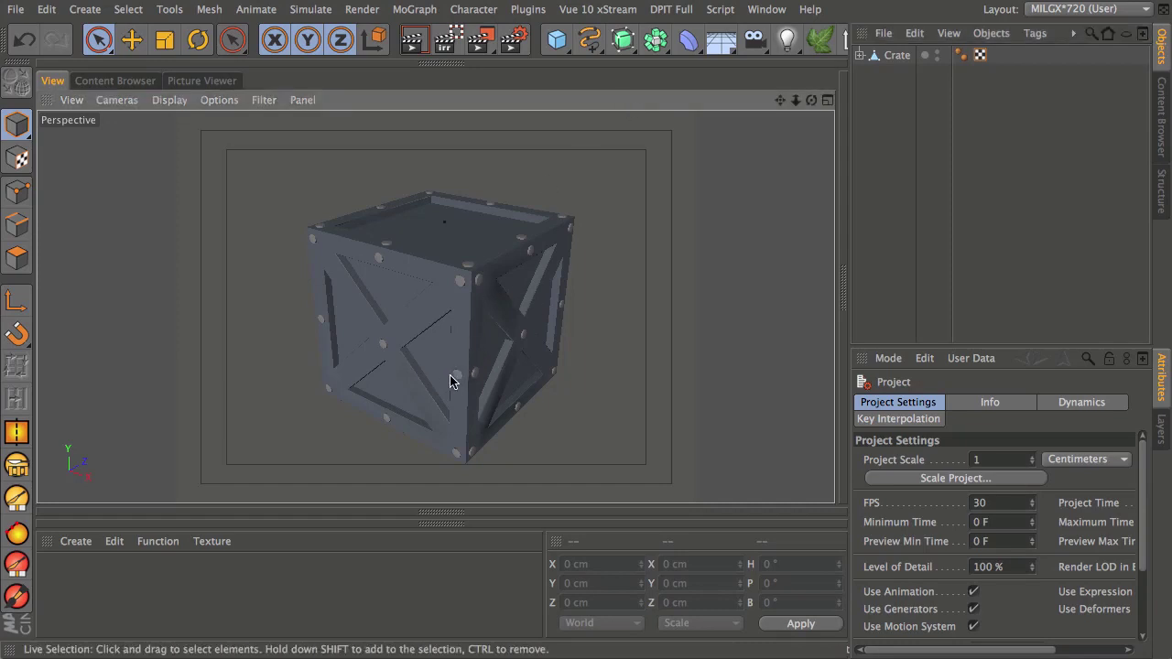
# Add a Plane primitive to the scene, removing an accidentally added Floor object
pyautogui.keyDown('alt'); pyautogui.moveTo(449, 381); pyautogui.dragTo(475, 333); pyautogui.keyUp('alt')
pyautogui.click(557, 42)
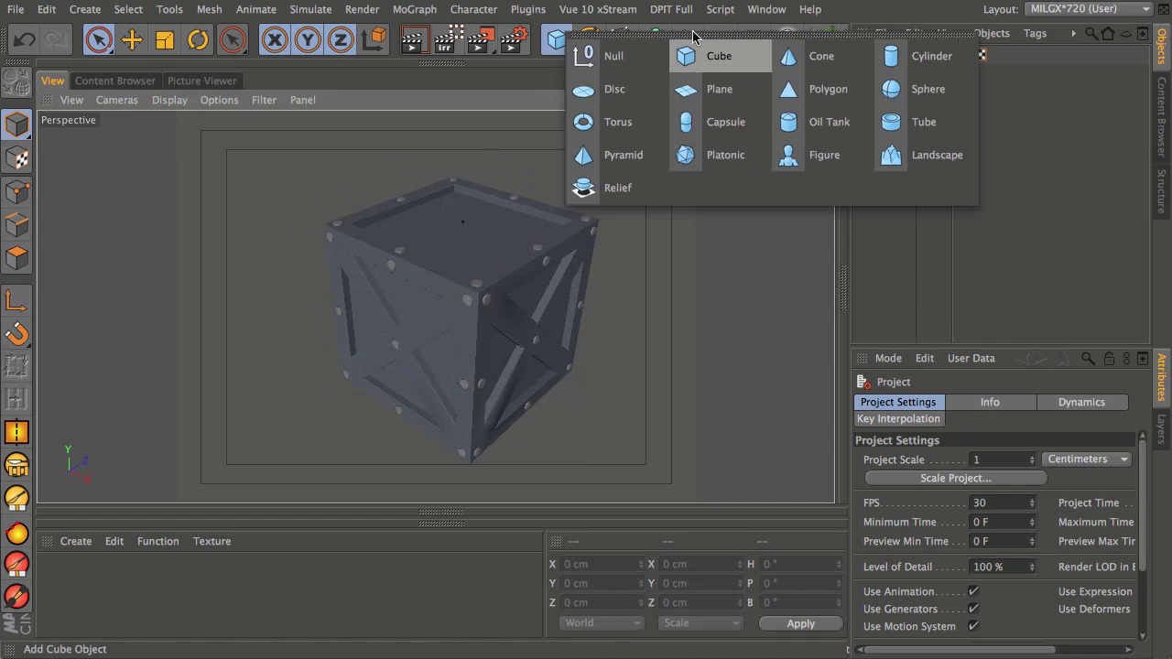
pyautogui.click(721, 42)
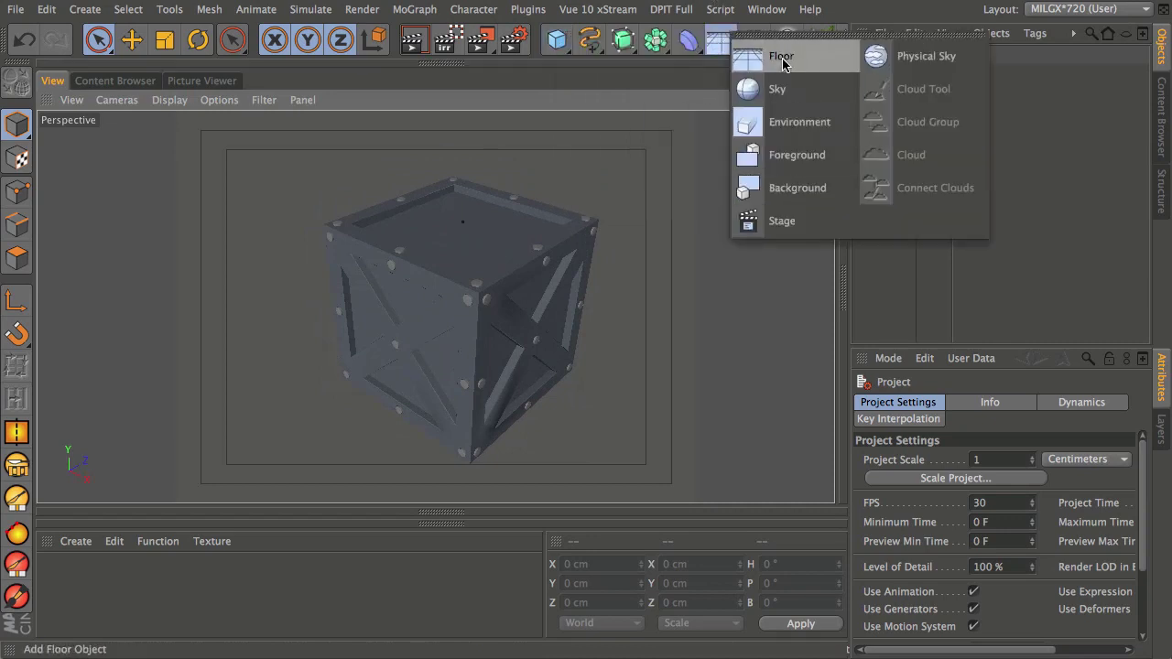
pyautogui.click(780, 57)
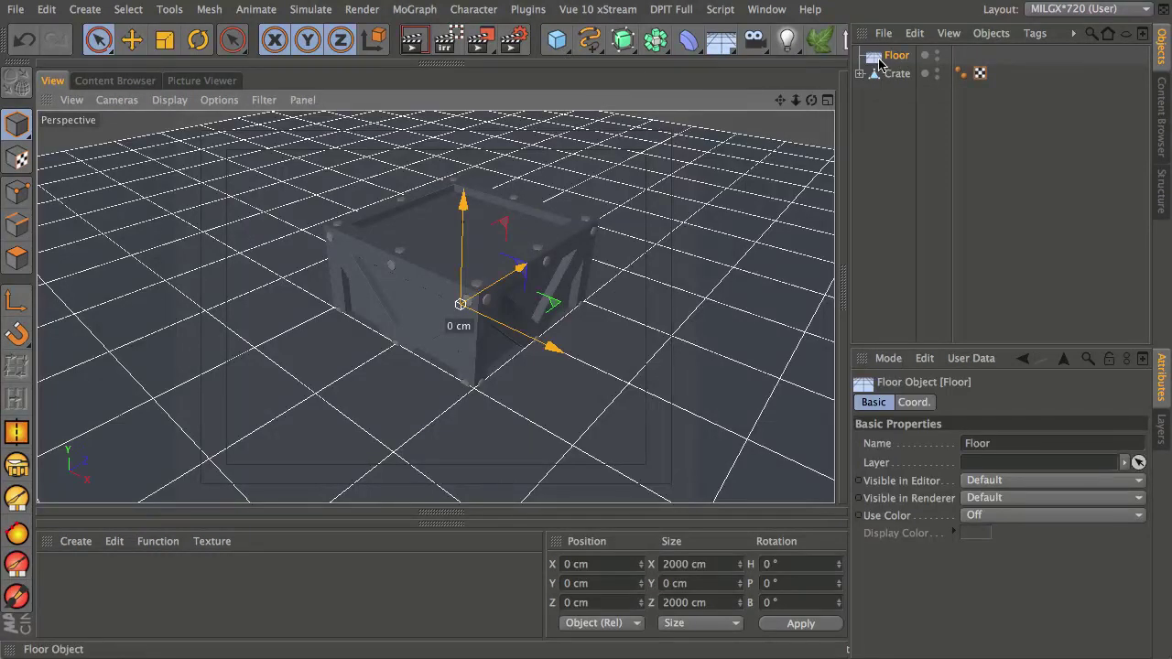
pyautogui.press('Delete')
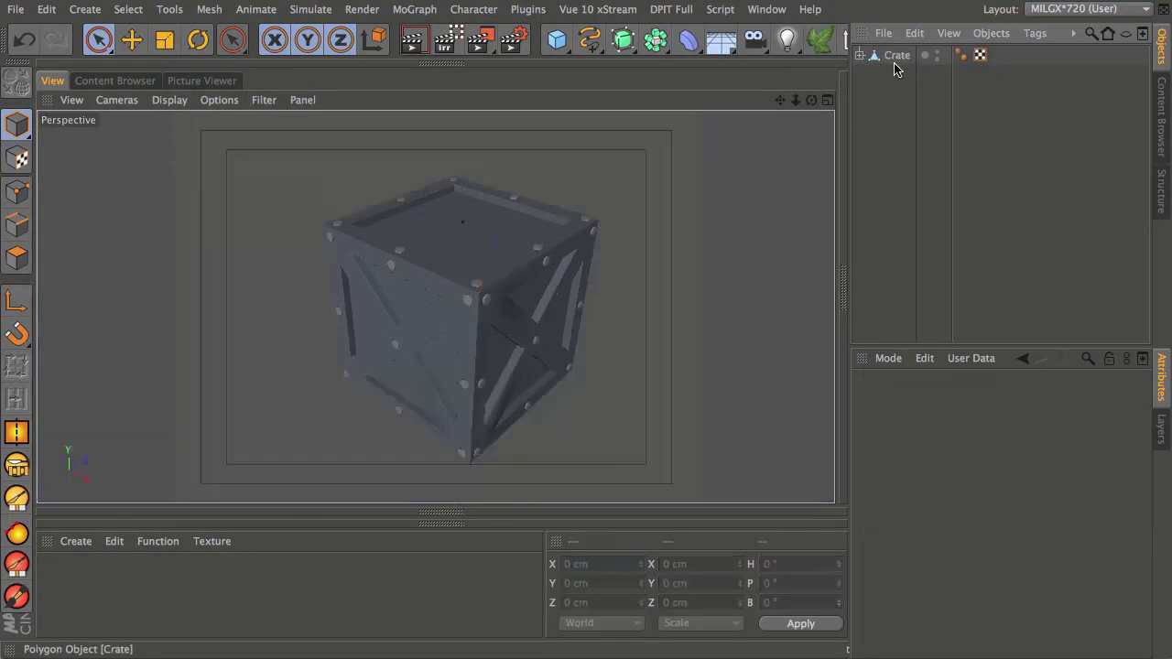
pyautogui.click(556, 39)
pyautogui.click(713, 85)
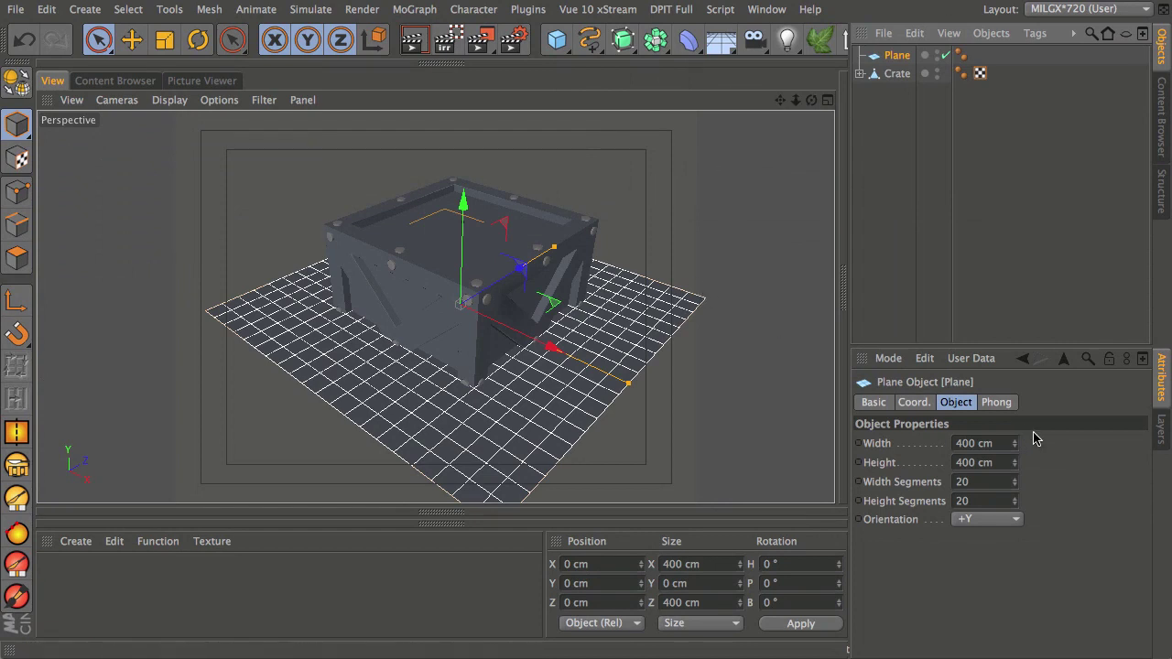
# Set the plane's width and height to 600 cm and its segments to 1
pyautogui.doubleClick(1001, 443)
pyautogui.write('600')
pyautogui.press('Tab')
pyautogui.write('6')
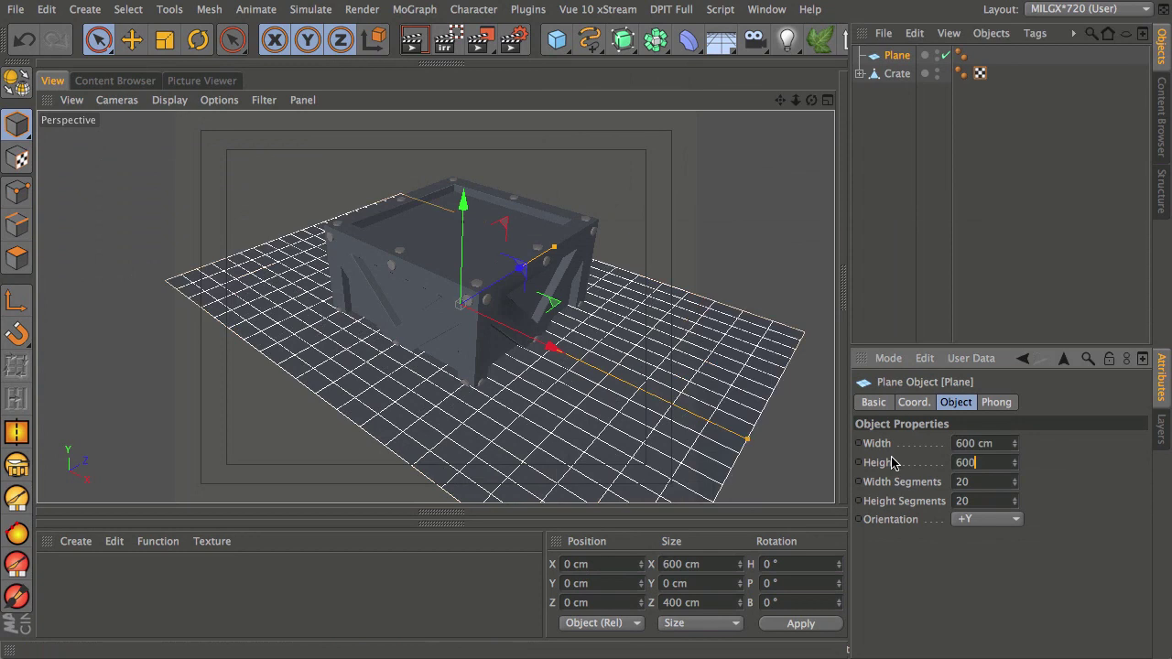
pyautogui.write('00')
pyautogui.press('Return')
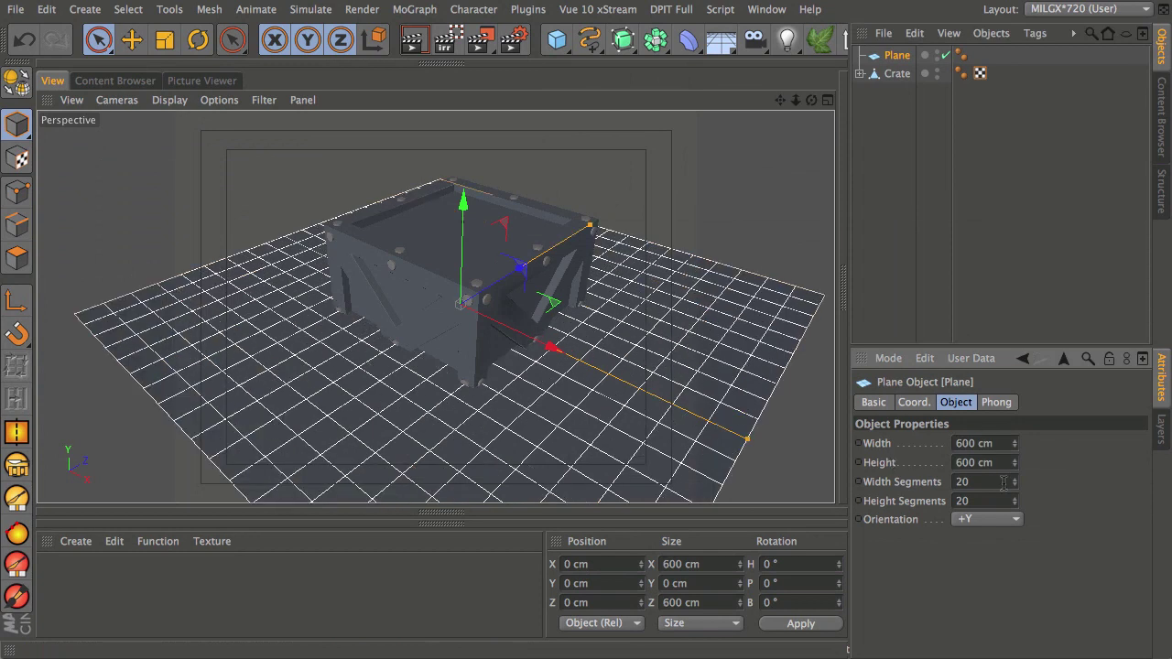
pyautogui.moveTo(1020, 481); pyautogui.dragTo(1023, 619)
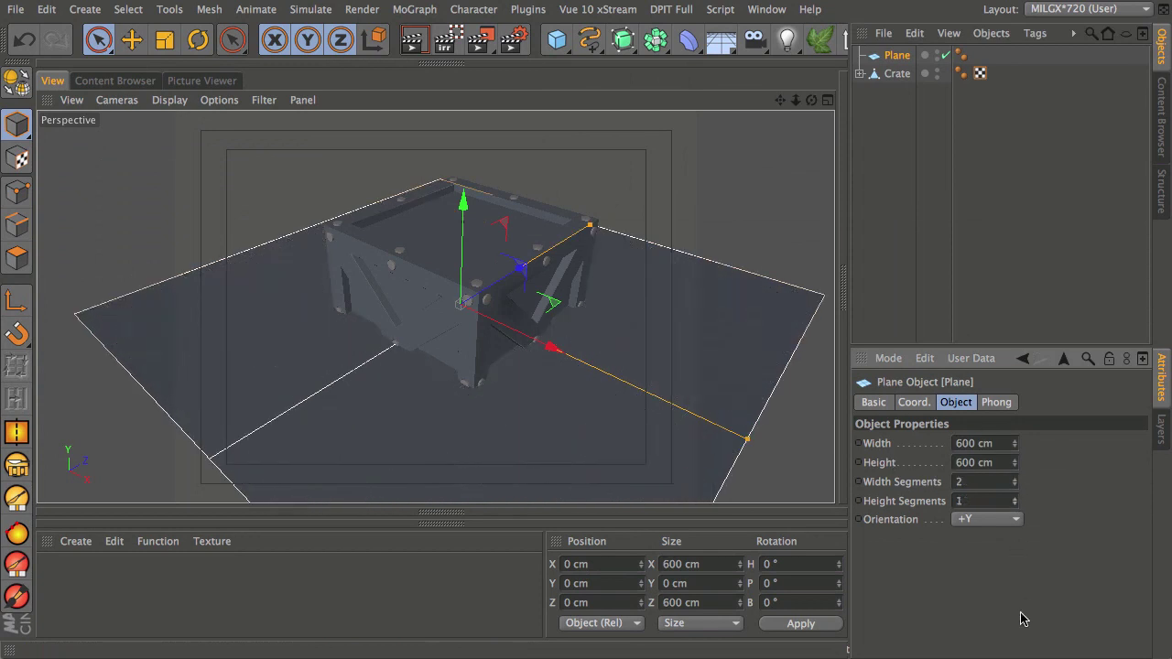
pyautogui.click(1014, 488)
# Make the ground plane editable and give it a Cloth Collider simulation tag
pyautogui.press('c')
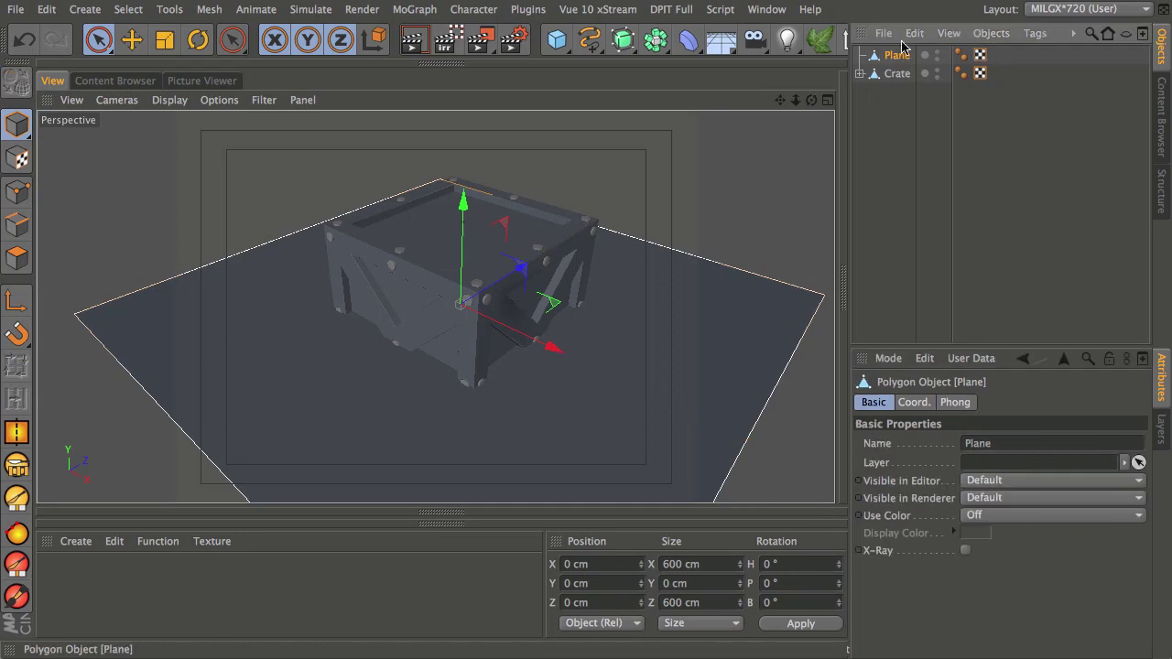
pyautogui.rightClick(898, 60)
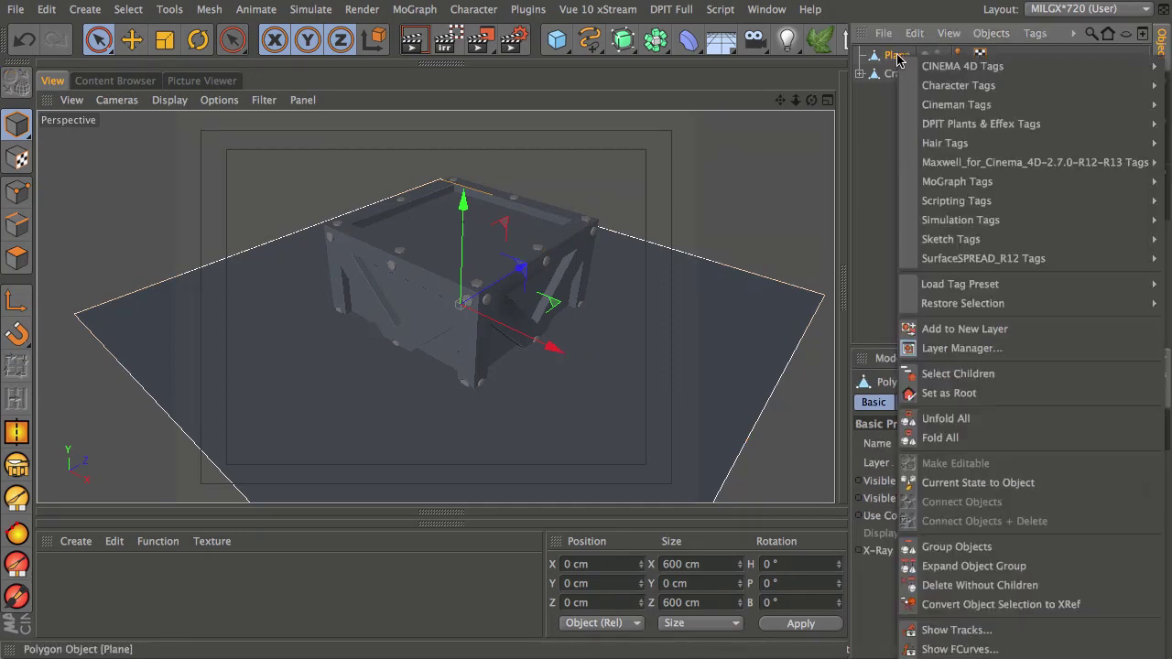
pyautogui.moveTo(959, 225)
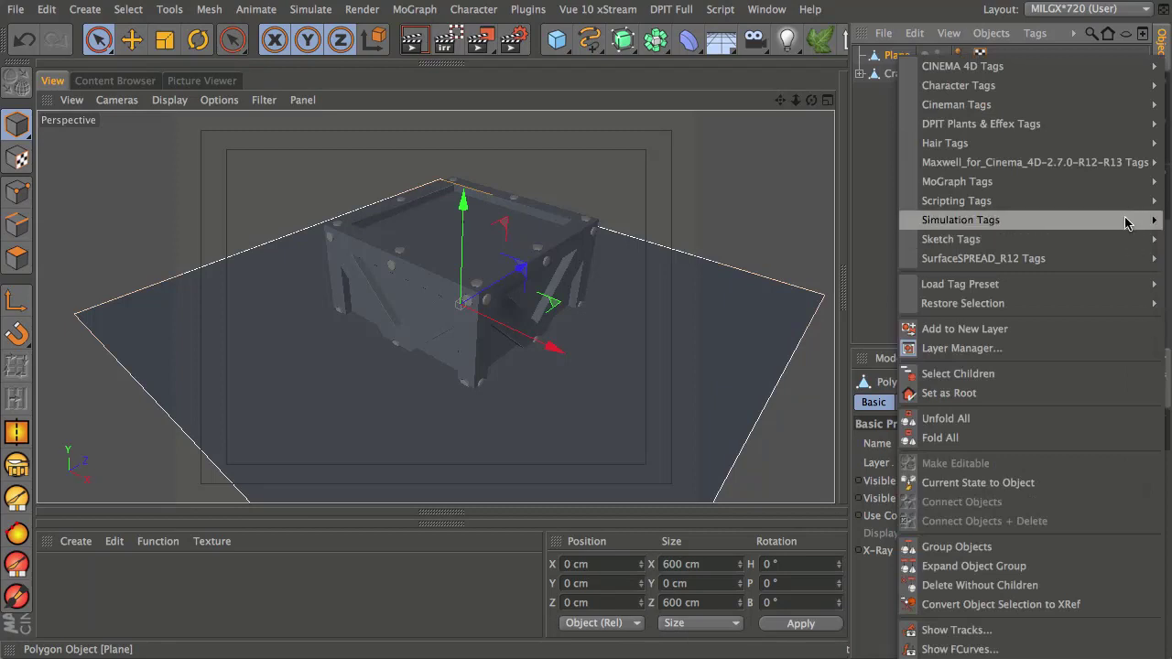
pyautogui.click(1166, 260)
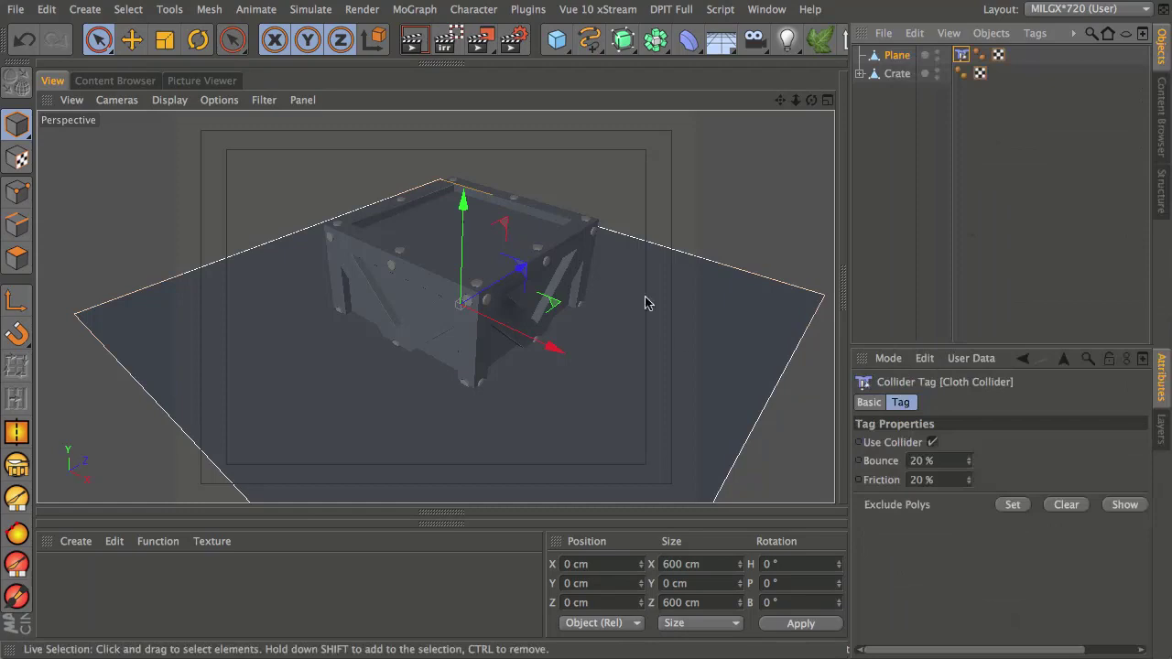
# Raise the Crate to a Y position of 100 cm
pyautogui.click(896, 75)
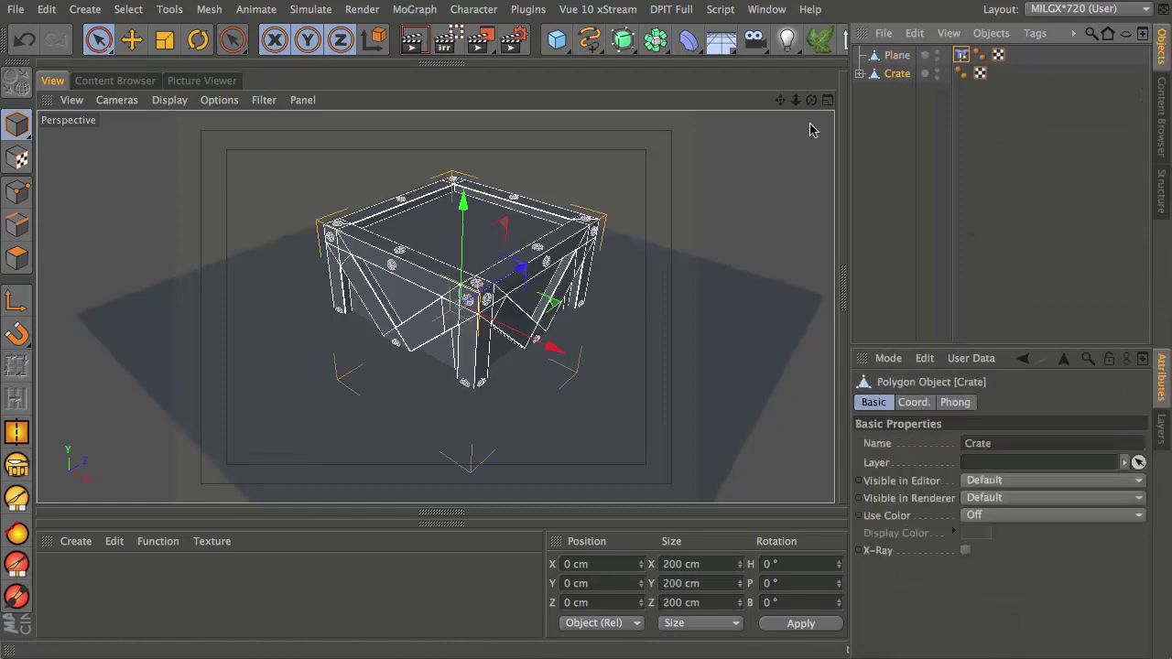
pyautogui.moveTo(463, 203); pyautogui.dragTo(461, 113)
pyautogui.moveTo(634, 582); pyautogui.dragTo(583, 582)
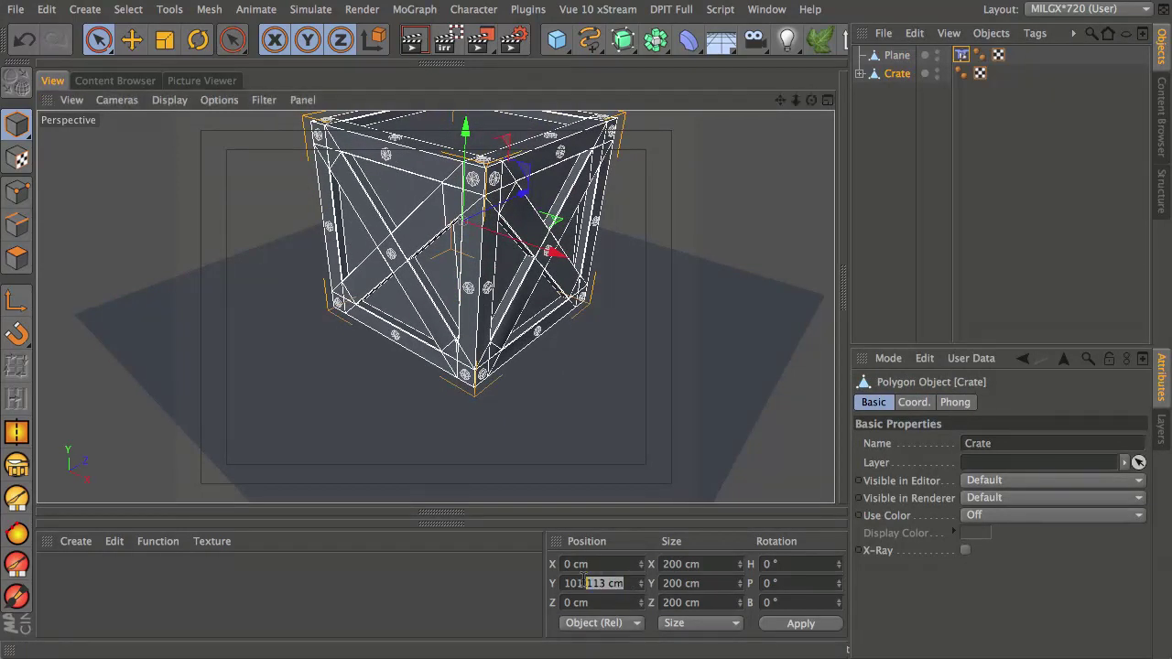
pyautogui.write('00')
pyautogui.press('Return')
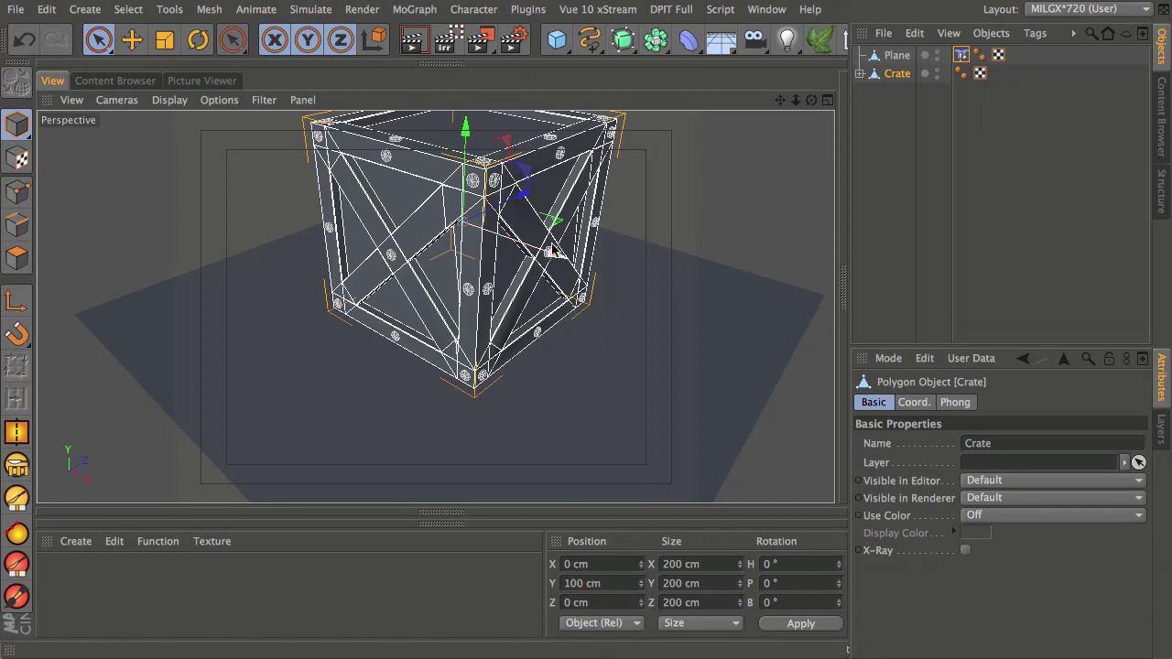
# Copy the Plane's Cloth Collider tag onto the Crate and play the simulation
pyautogui.keyDown('alt'); pyautogui.moveTo(549, 229); pyautogui.dragTo(537, 271); pyautogui.keyUp('alt')
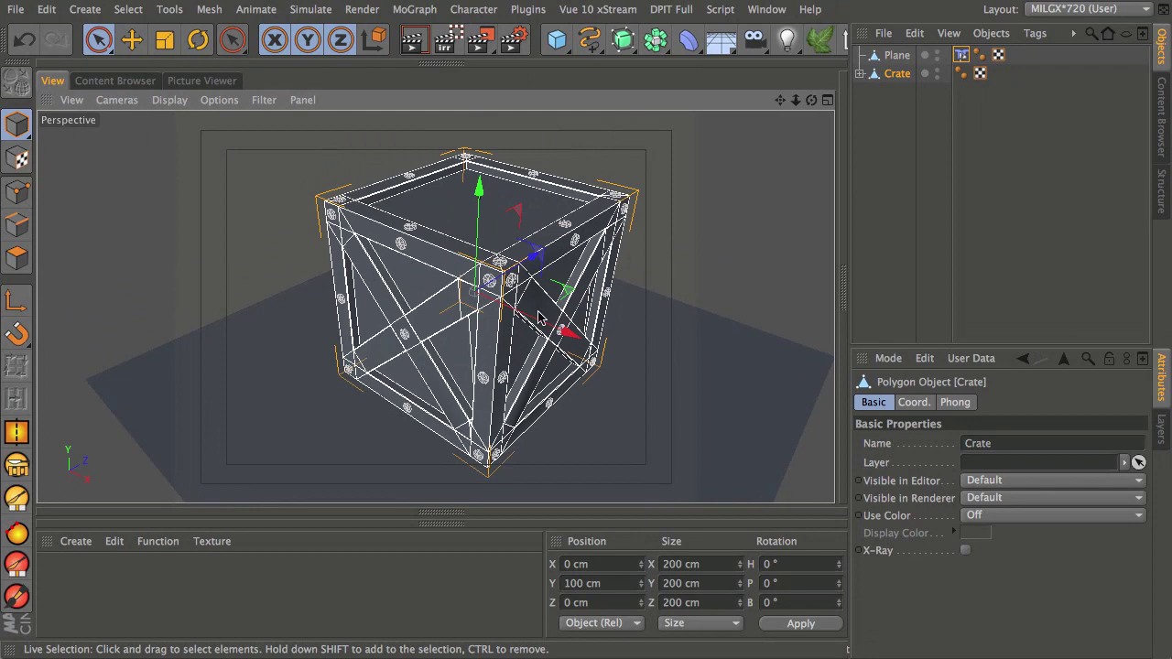
pyautogui.click(962, 55)
pyautogui.click(906, 81)
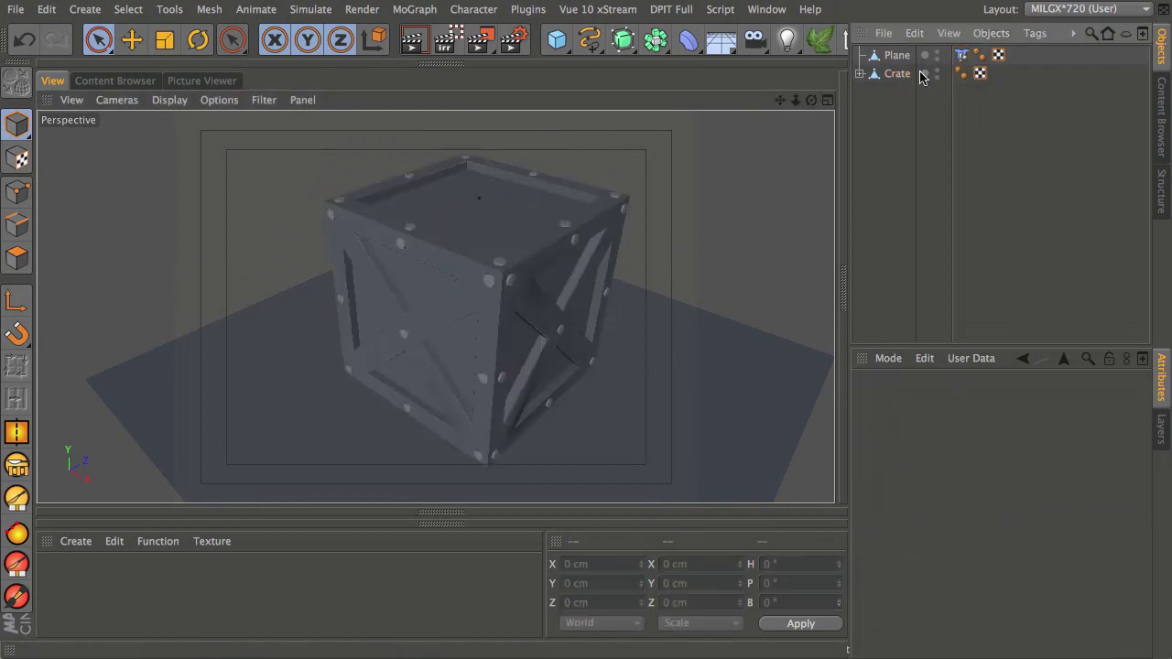
pyautogui.click(962, 56)
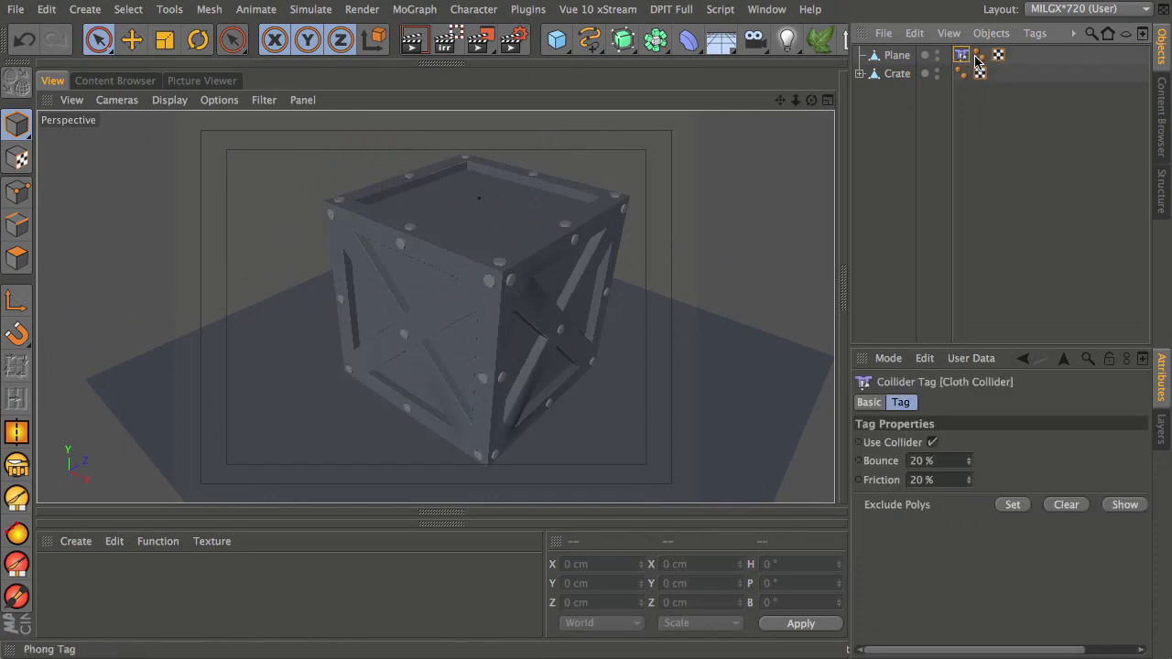
pyautogui.keyDown('ctrl'); pyautogui.moveTo(966, 58); pyautogui.dragTo(997, 74); pyautogui.keyUp('ctrl')
pyautogui.click(901, 110)
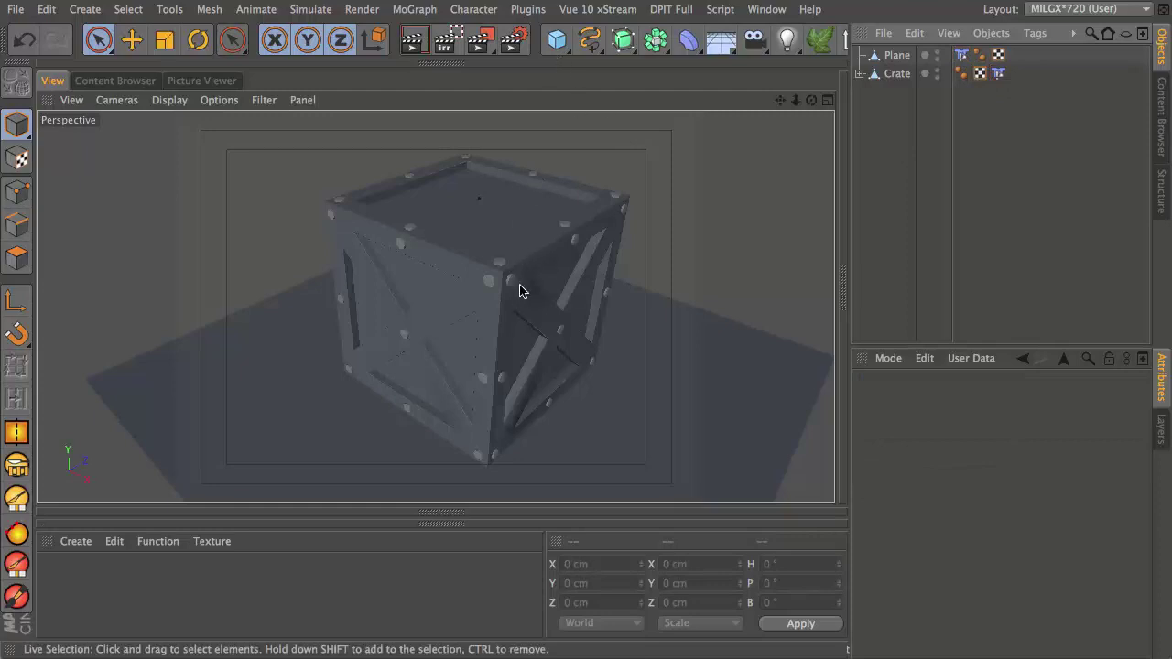
pyautogui.press('F8')
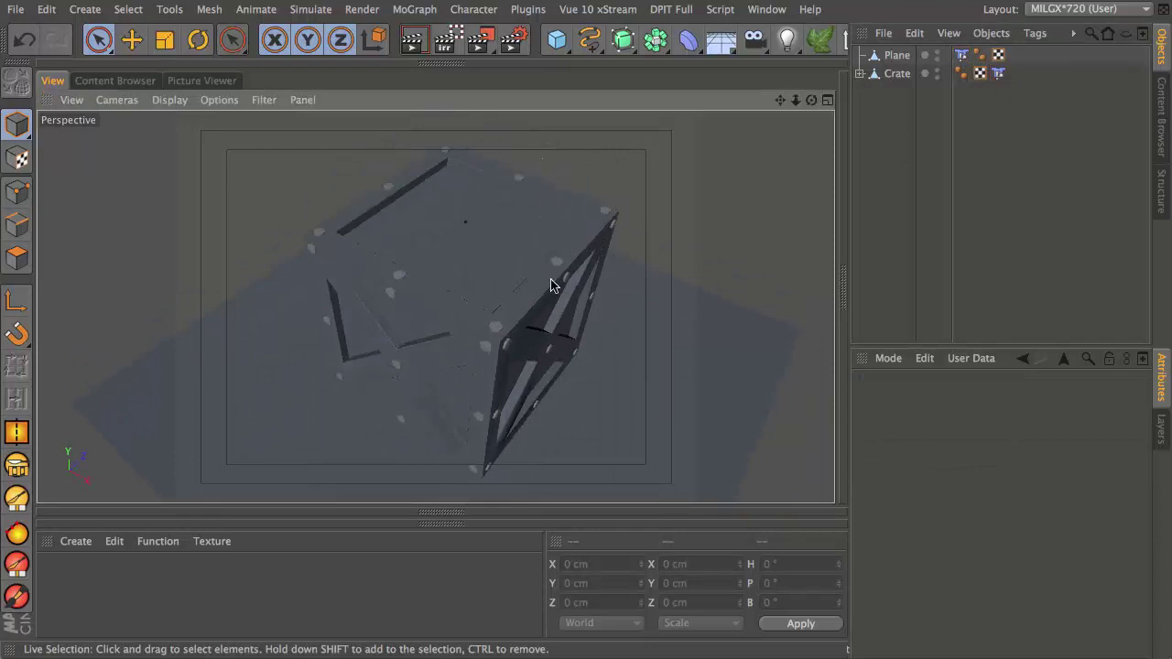
# Add a new plane, Plane.1, and lift it high above the crate
pyautogui.click(558, 46)
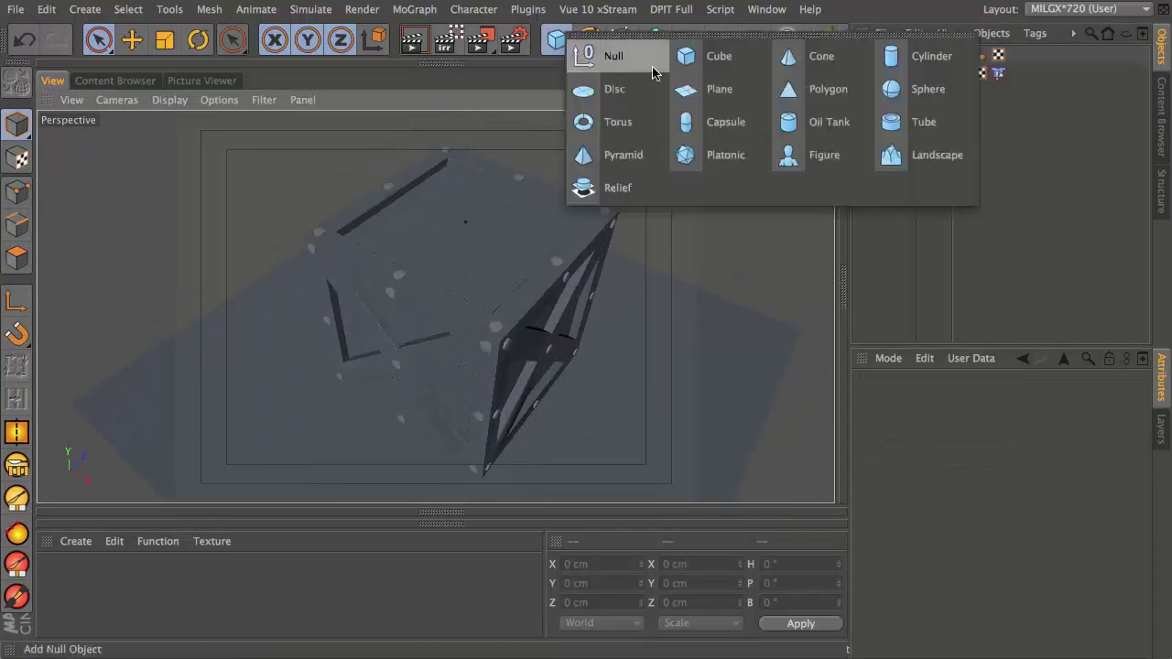
pyautogui.click(728, 93)
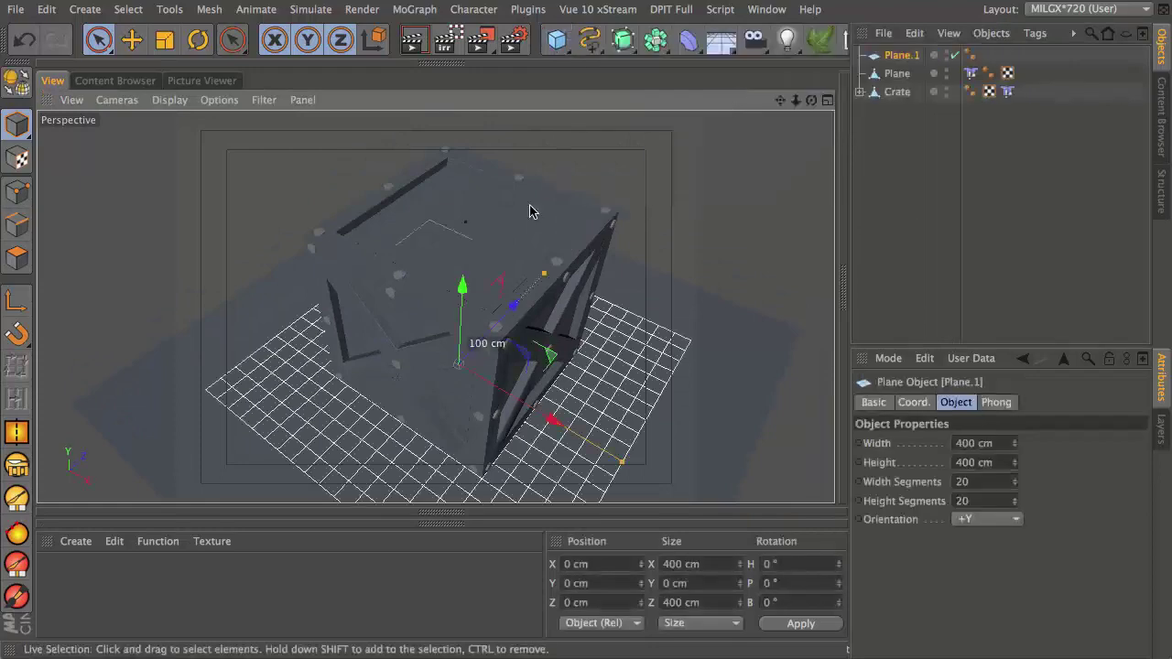
pyautogui.moveTo(462, 287); pyautogui.dragTo(498, 131)
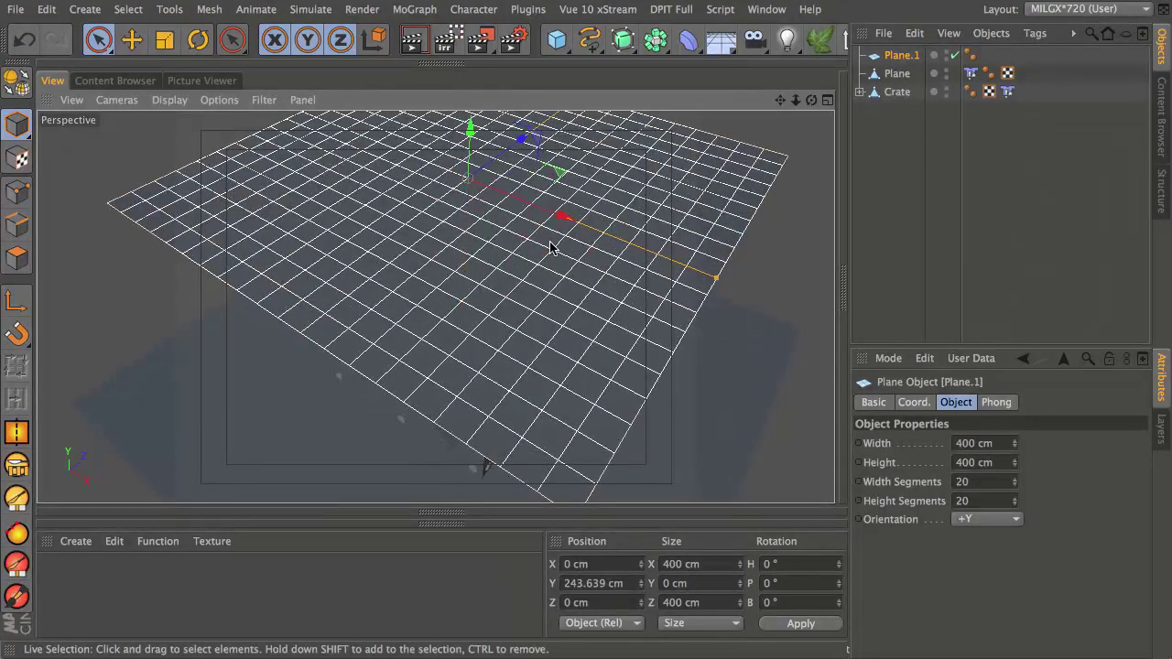
pyautogui.scroll(-5, 557, 225)
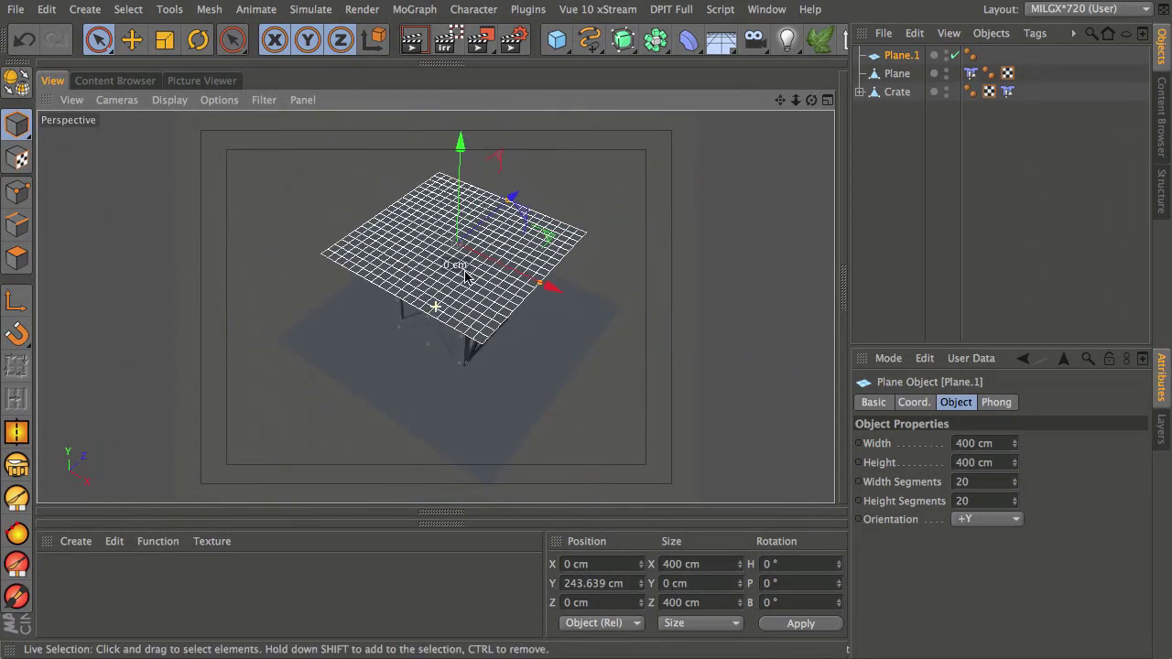
pyautogui.keyDown('alt'); pyautogui.moveTo(461, 274); pyautogui.dragTo(458, 302); pyautogui.keyUp('alt')
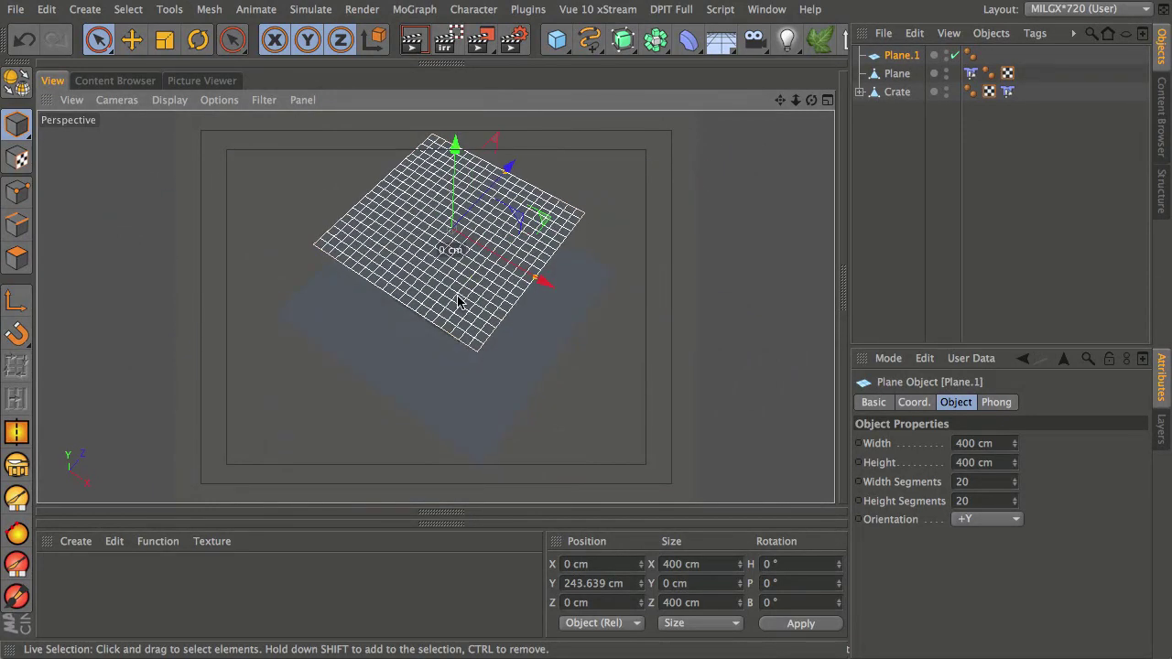
# Size Plane.1 to 500 × 500 cm with 30 width and height segments
pyautogui.click(996, 443)
pyautogui.write('500')
pyautogui.press('Tab')
pyautogui.write('5')
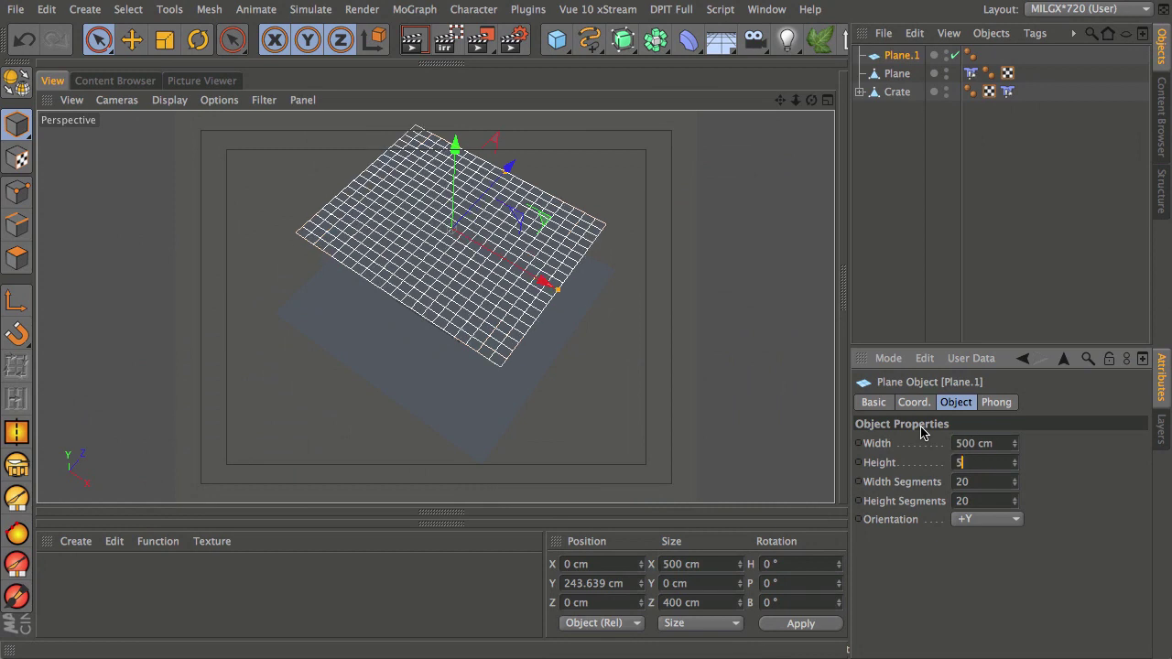
pyautogui.press('Return')
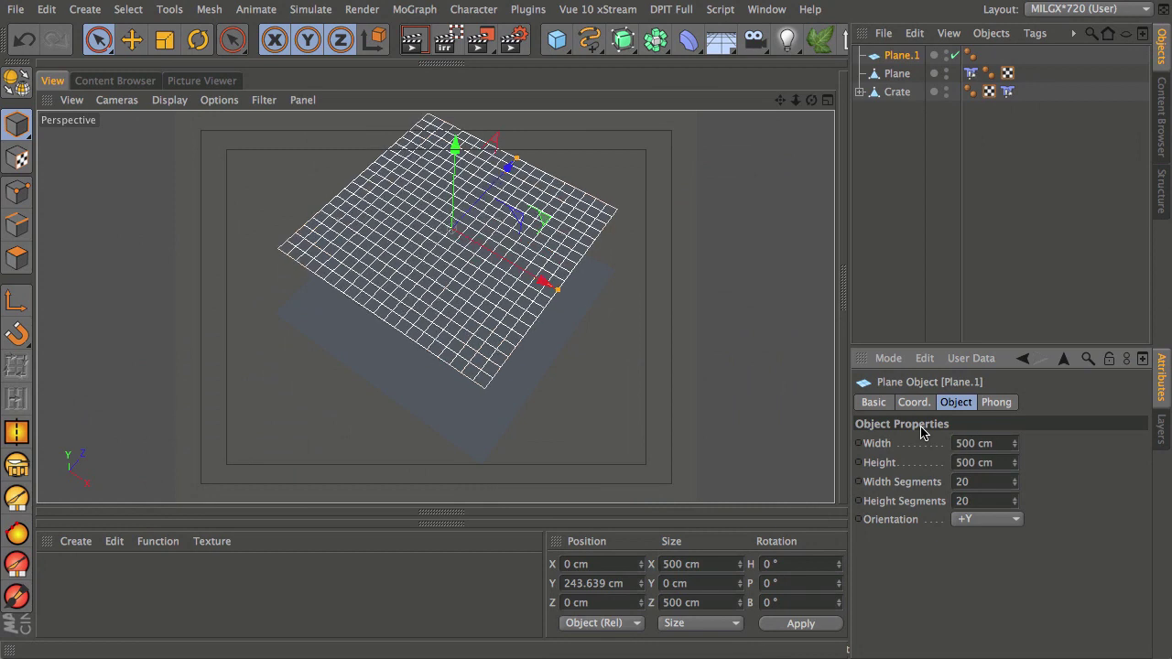
pyautogui.click(985, 484)
pyautogui.write('30')
pyautogui.press('Tab')
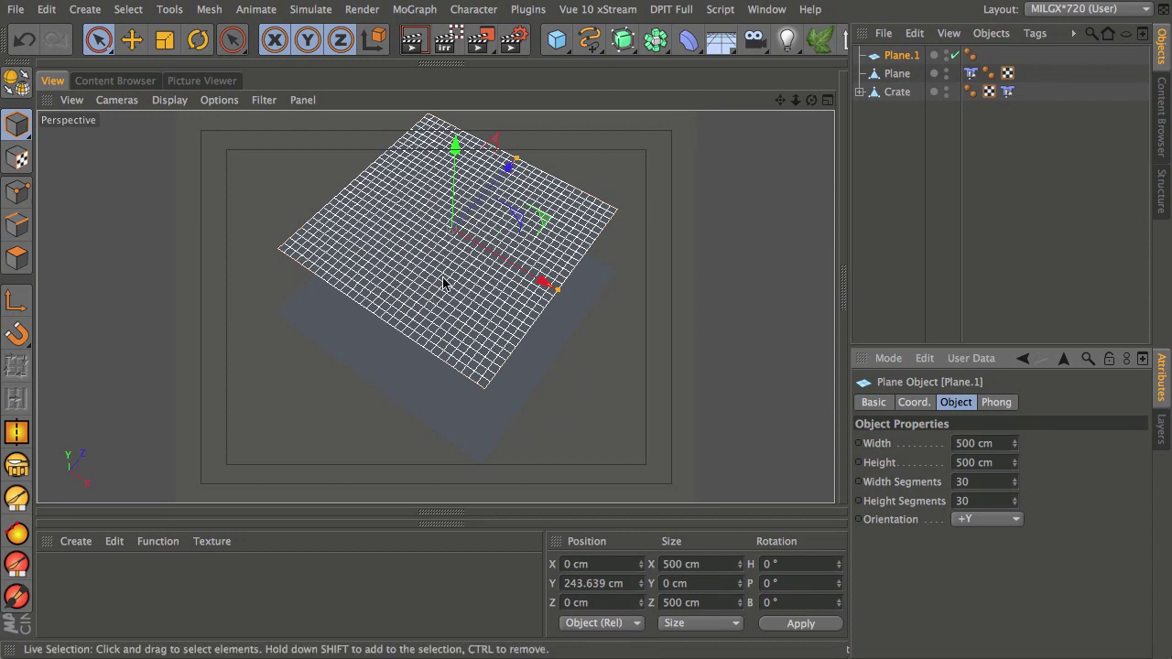
# Convert Plane.1 to polygons, maximise and frame the Top view, and enter Points mode
pyautogui.press('c')
pyautogui.press('F5')
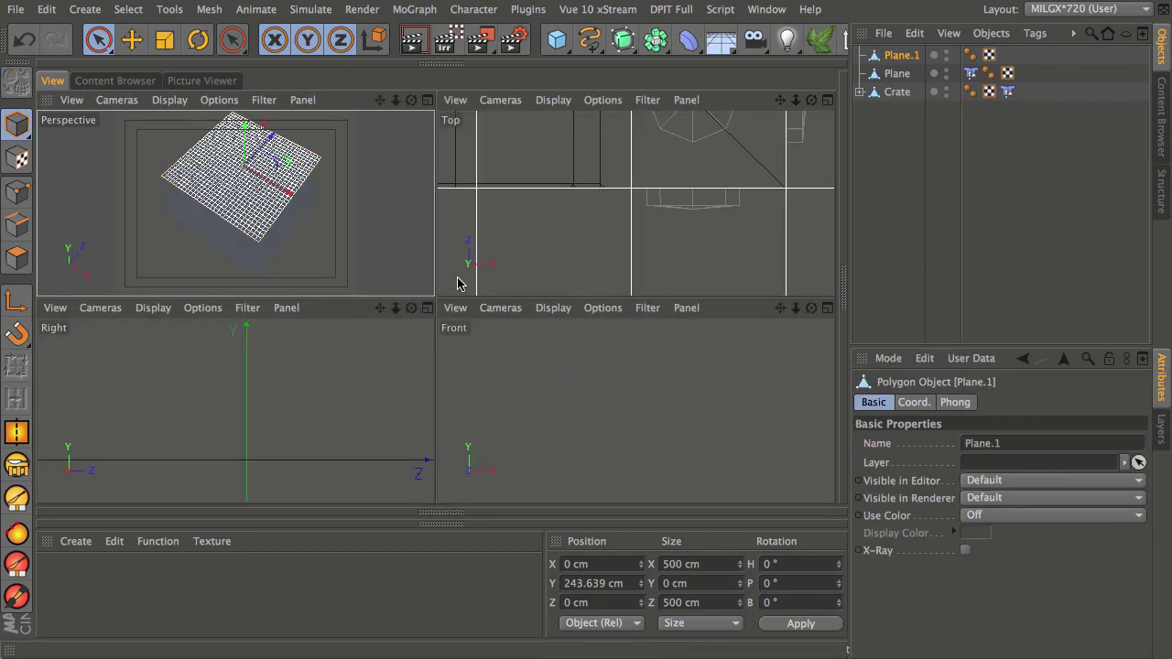
pyautogui.middleClick(530, 232)
pyautogui.press('h')
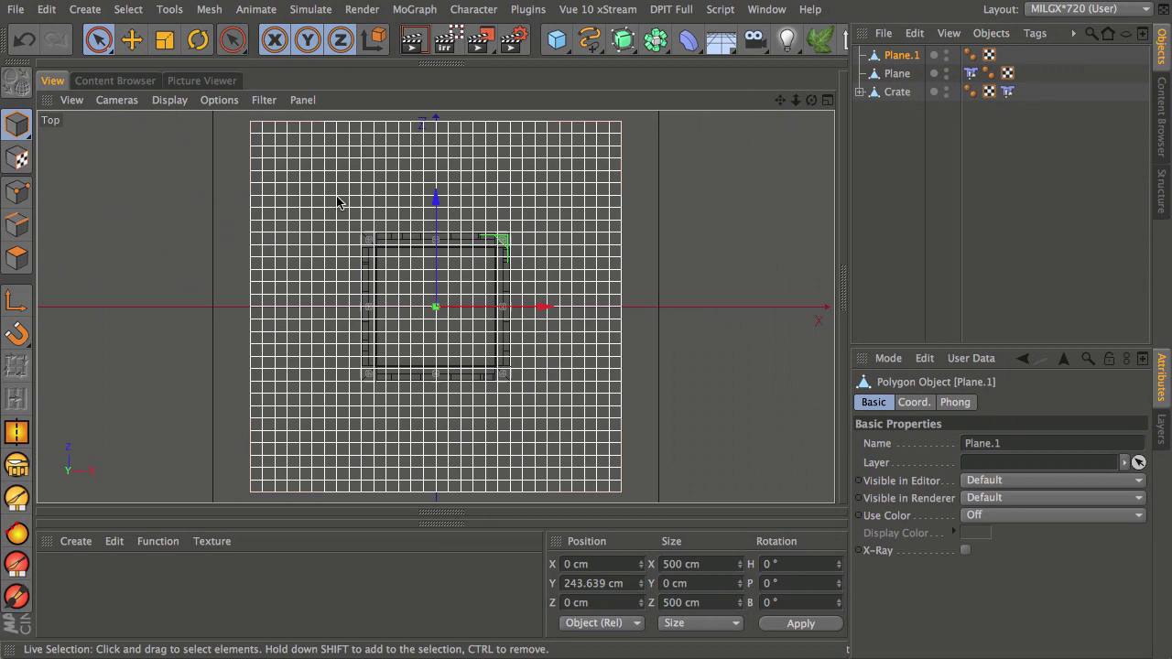
pyautogui.click(23, 195)
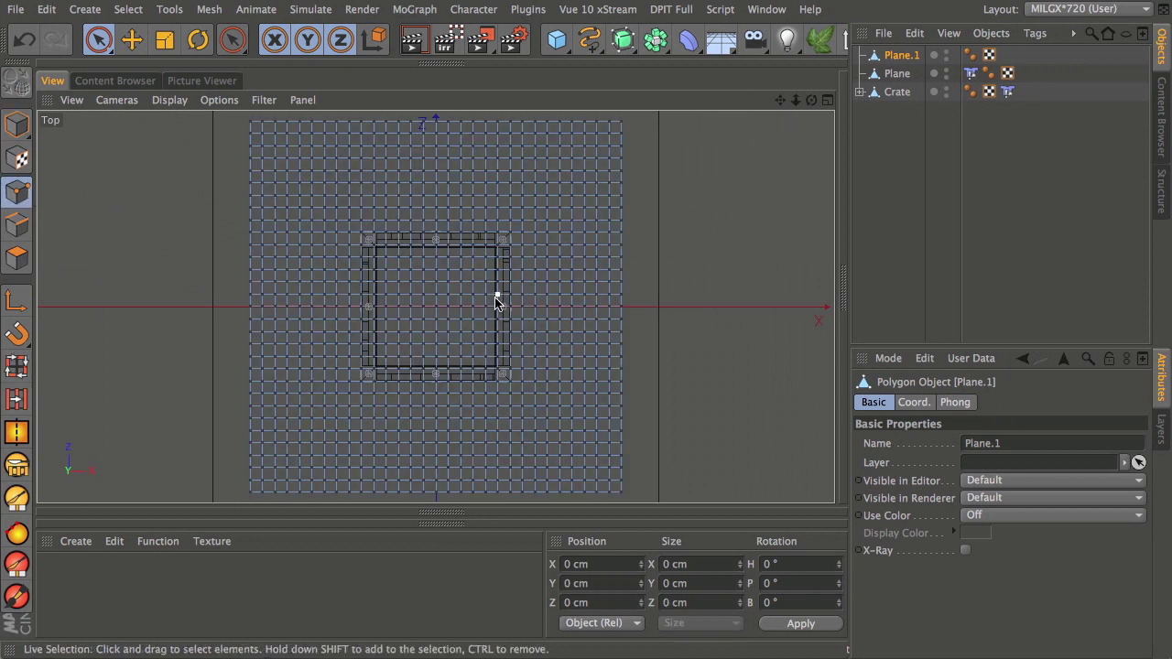
pyautogui.scroll(-2, 512, 308)
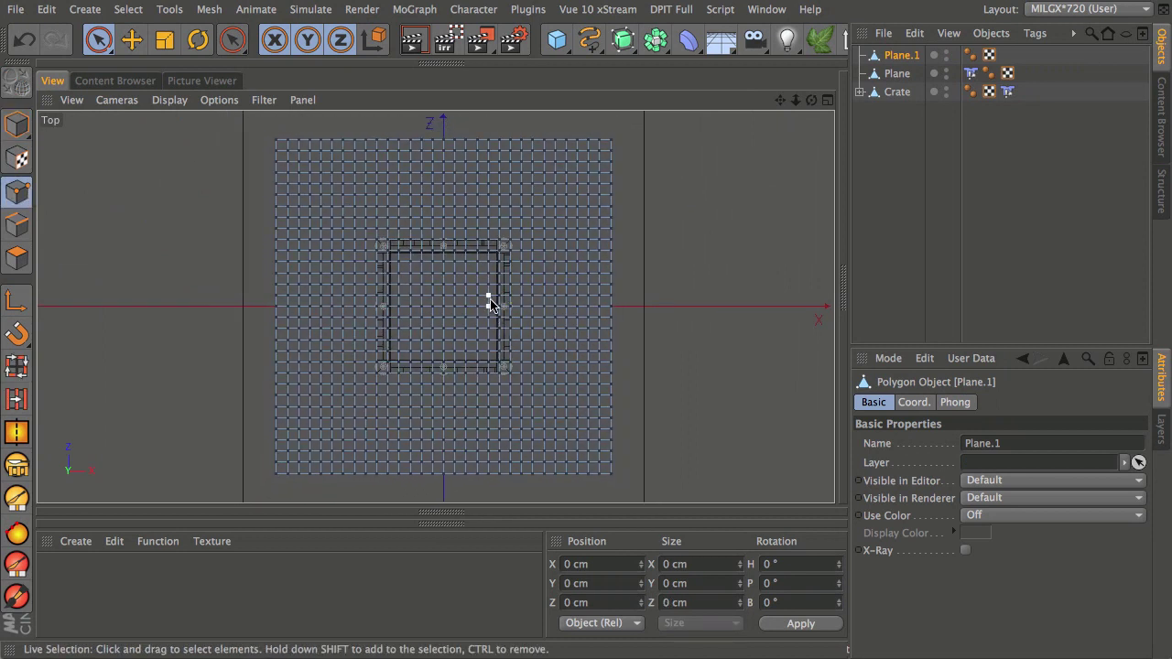
pyautogui.keyDown('alt'); pyautogui.moveTo(433, 377); pyautogui.dragTo(440, 368, button='middle'); pyautogui.keyUp('alt')
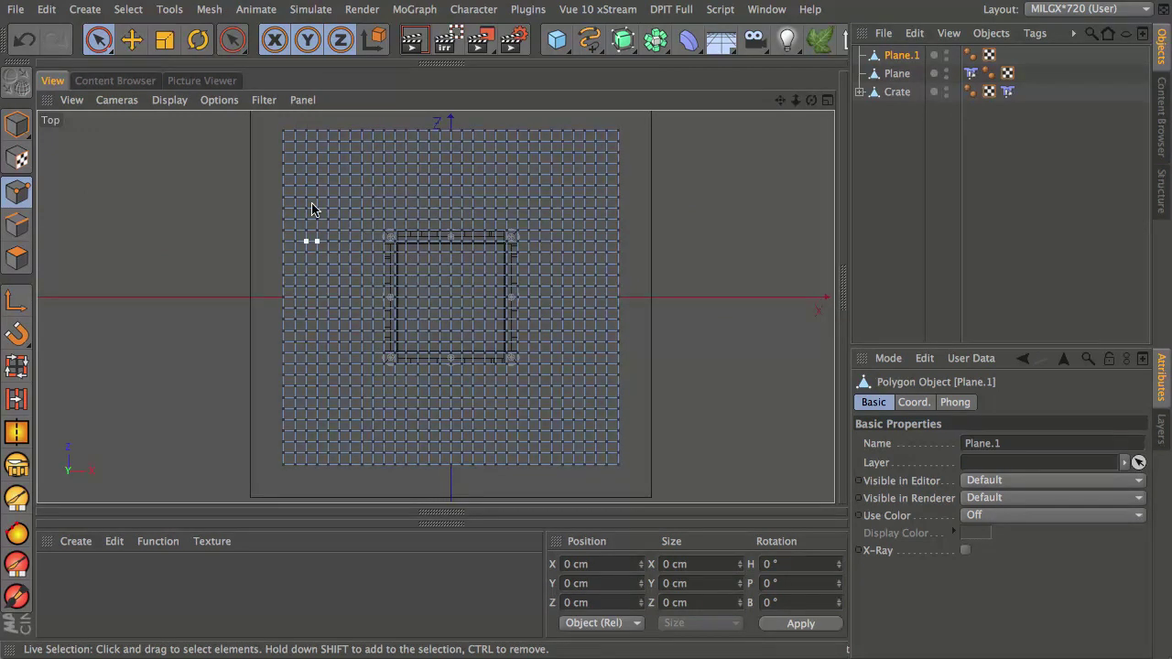
# Rectangle-select every alternate column of Plane.1's points across the grid
pyautogui.click(100, 42)
pyautogui.click(146, 88)
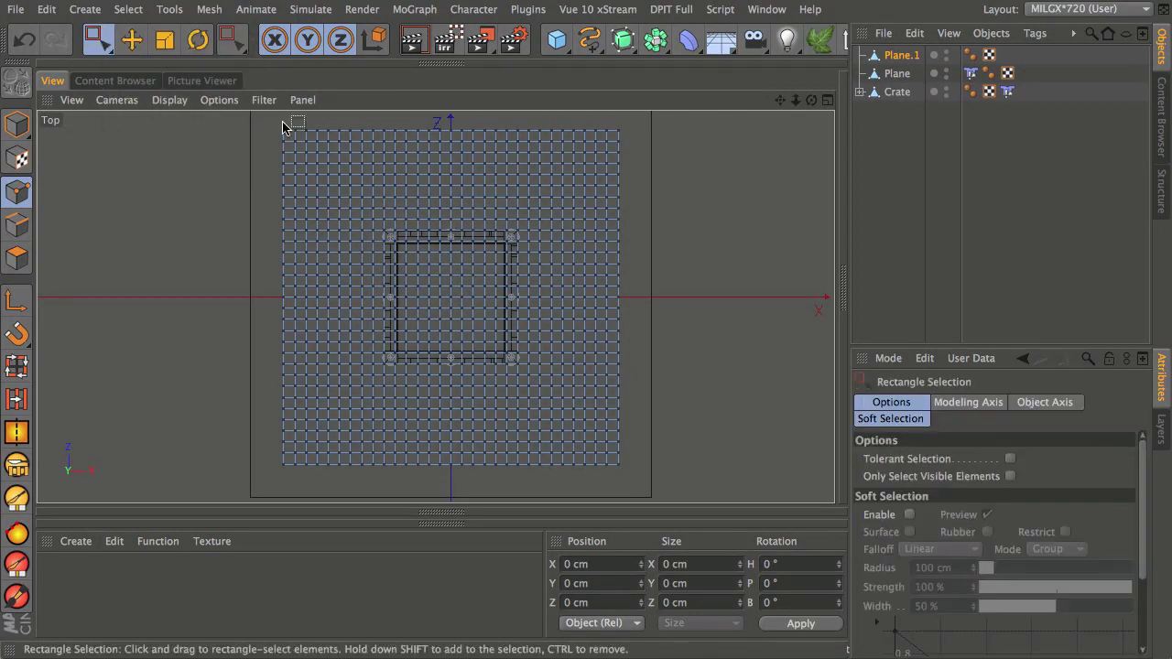
pyautogui.moveTo(289, 119); pyautogui.dragTo(298, 474)
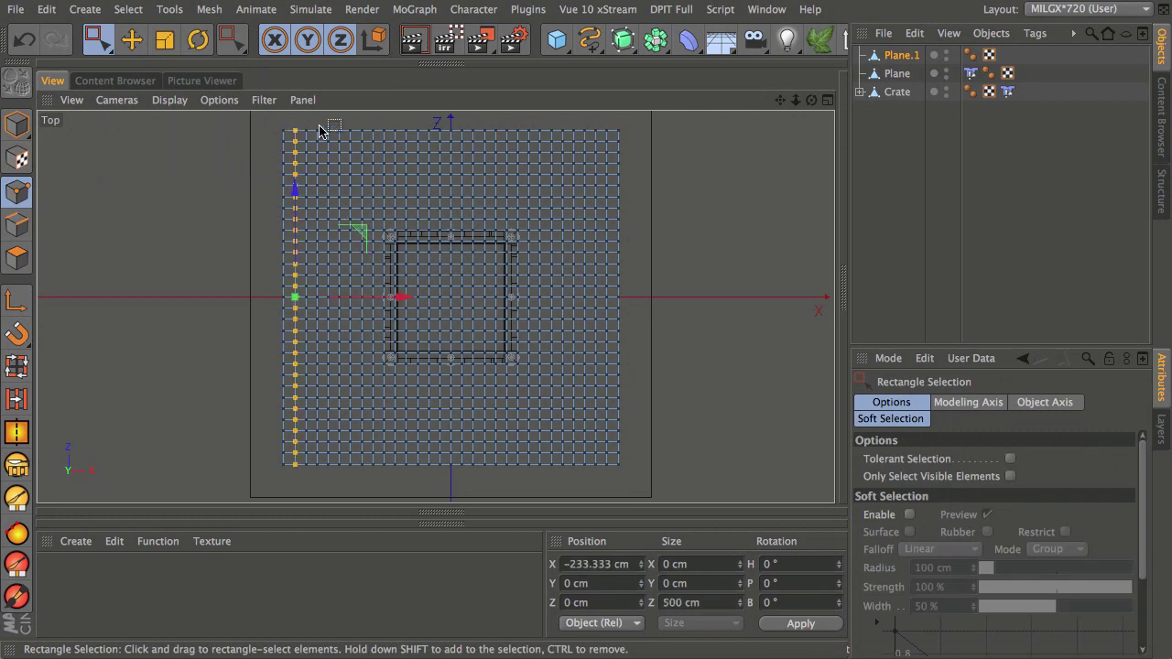
pyautogui.moveTo(314, 120); pyautogui.dragTo(321, 481)
pyautogui.moveTo(339, 120); pyautogui.dragTo(342, 470)
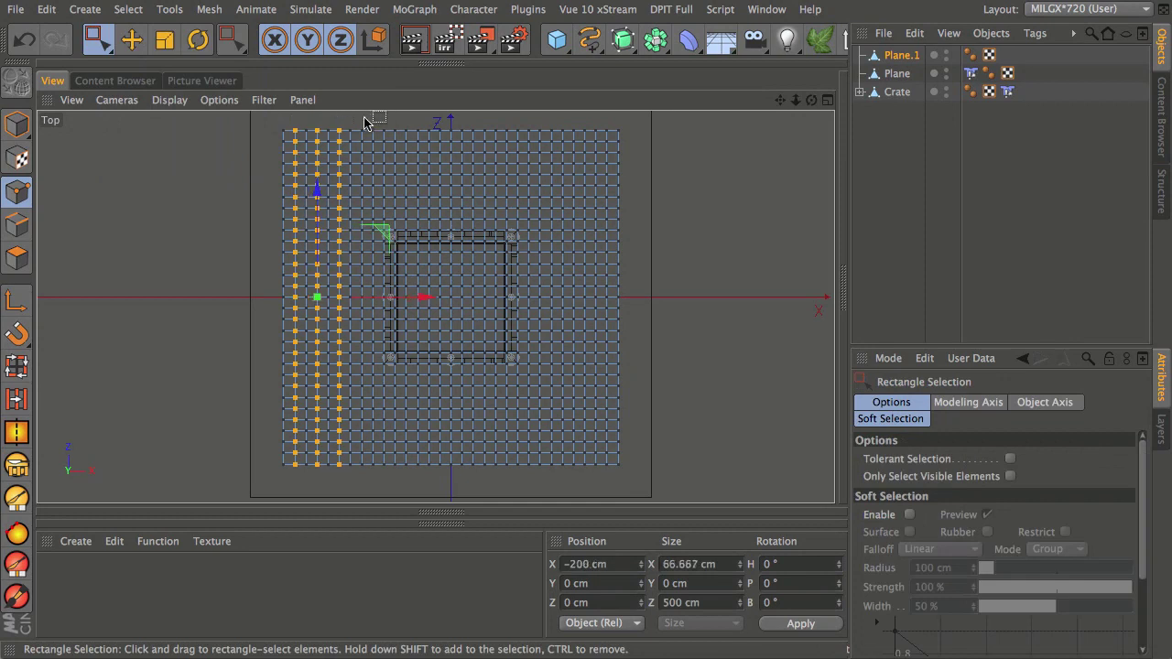
pyautogui.keyDown('shift'); pyautogui.moveTo(359, 119); pyautogui.dragTo(363, 478); pyautogui.keyUp('shift')
pyautogui.keyDown('shift'); pyautogui.moveTo(385, 120); pyautogui.dragTo(387, 478); pyautogui.keyUp('shift')
pyautogui.keyDown('shift'); pyautogui.moveTo(403, 124); pyautogui.dragTo(436, 477); pyautogui.keyUp('shift')
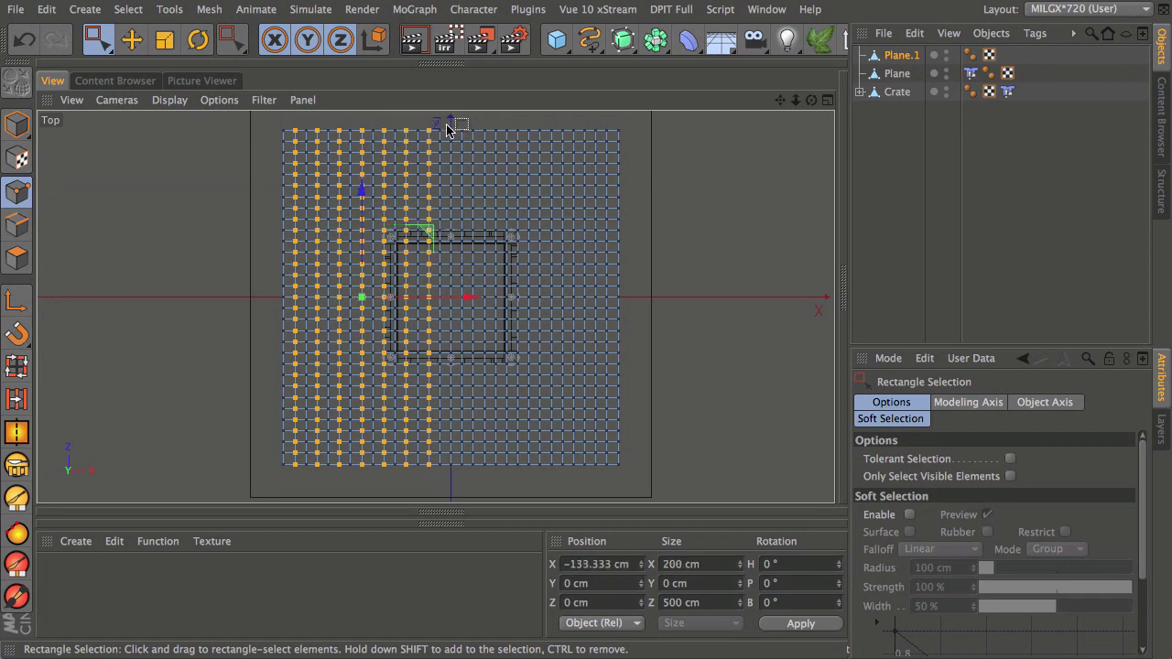
pyautogui.keyDown('shift'); pyautogui.moveTo(445, 122); pyautogui.dragTo(456, 477); pyautogui.keyUp('shift')
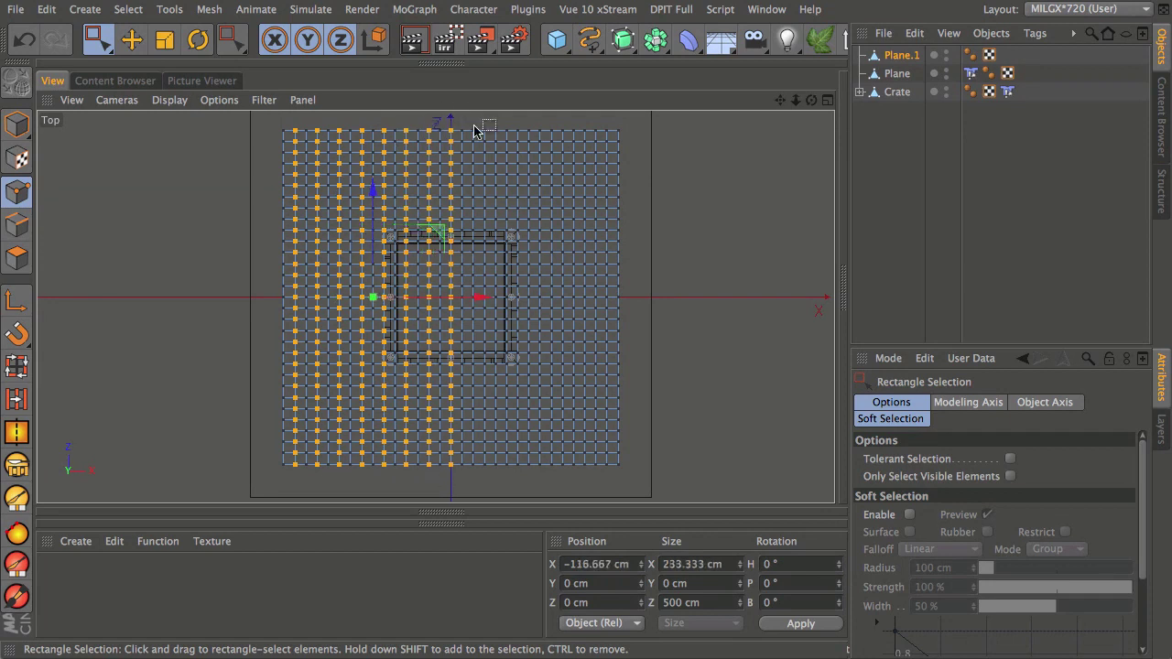
pyautogui.keyDown('shift'); pyautogui.moveTo(470, 122); pyautogui.dragTo(475, 479); pyautogui.keyUp('shift')
pyautogui.keyDown('shift'); pyautogui.moveTo(493, 122); pyautogui.dragTo(503, 489); pyautogui.keyUp('shift')
pyautogui.keyDown('shift'); pyautogui.moveTo(514, 122); pyautogui.dragTo(520, 487); pyautogui.keyUp('shift')
pyautogui.keyDown('shift'); pyautogui.moveTo(536, 126); pyautogui.dragTo(569, 487); pyautogui.keyUp('shift')
pyautogui.keyDown('shift'); pyautogui.moveTo(582, 122); pyautogui.dragTo(586, 483); pyautogui.keyUp('shift')
pyautogui.keyDown('shift'); pyautogui.moveTo(602, 121); pyautogui.dragTo(600, 491); pyautogui.keyUp('shift')
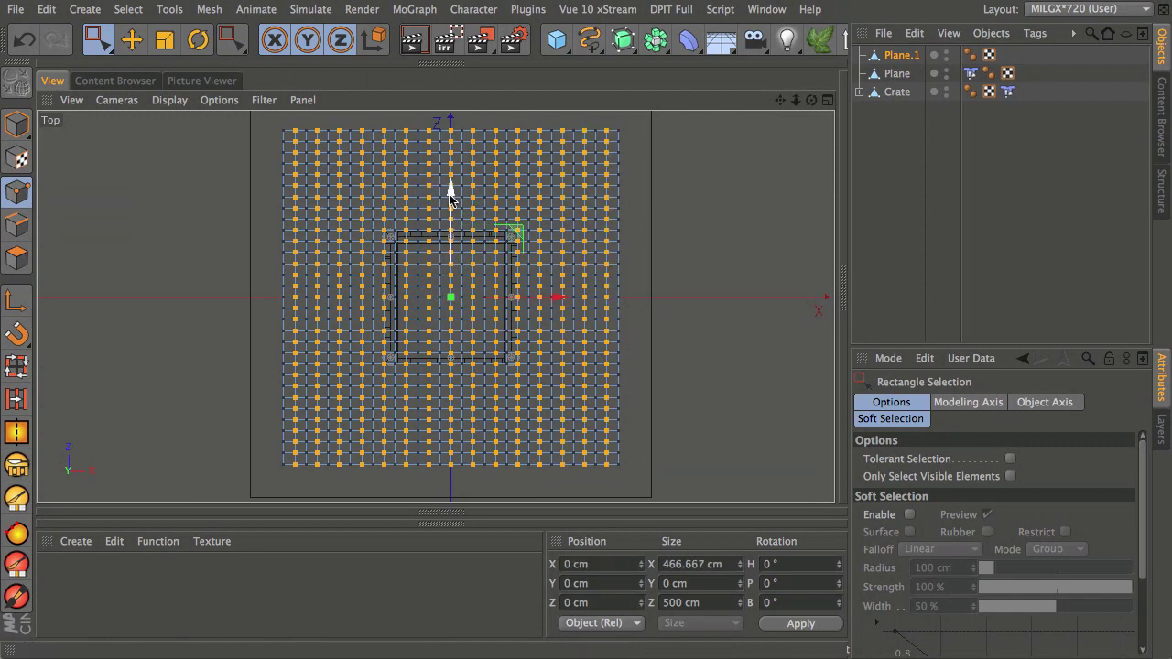
# Shift the selected point columns to a Z position of -20 cm
pyautogui.moveTo(449, 191); pyautogui.dragTo(449, 207)
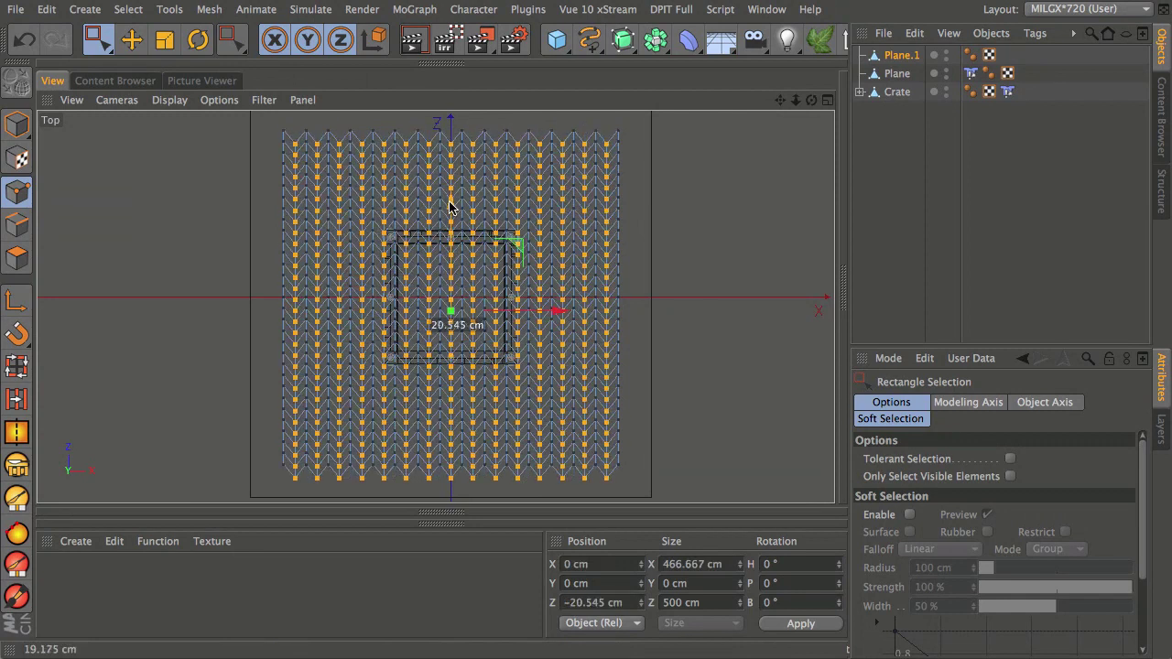
pyautogui.doubleClick(599, 602)
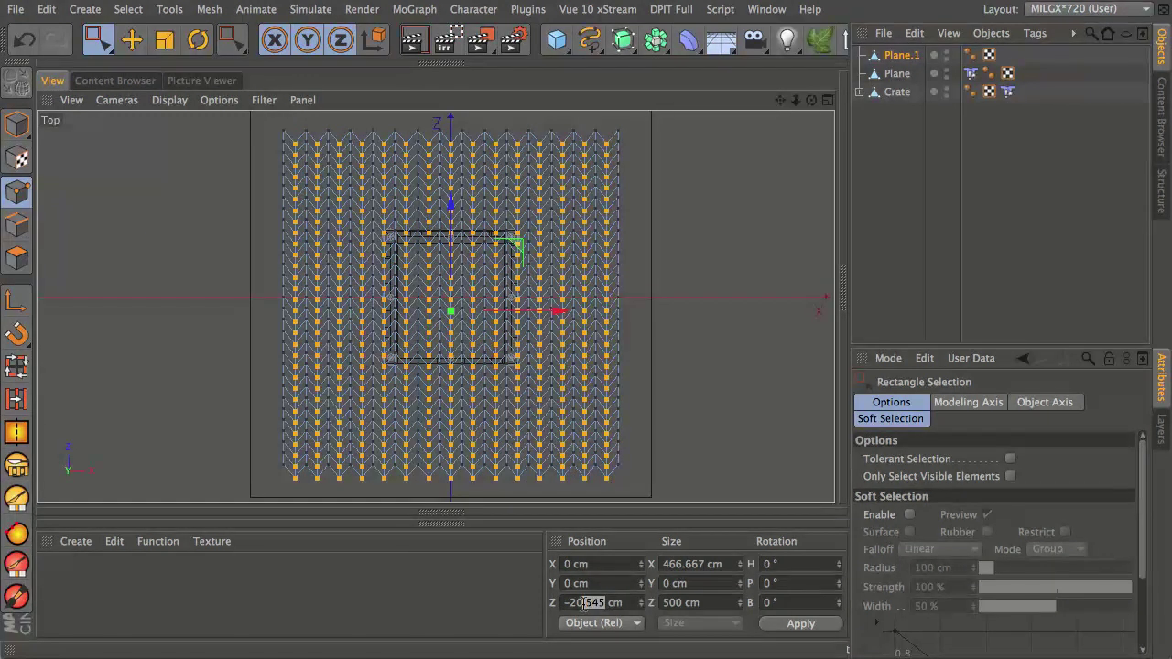
pyautogui.press('BackSpace')
pyautogui.press('Return')
pyautogui.click(682, 206)
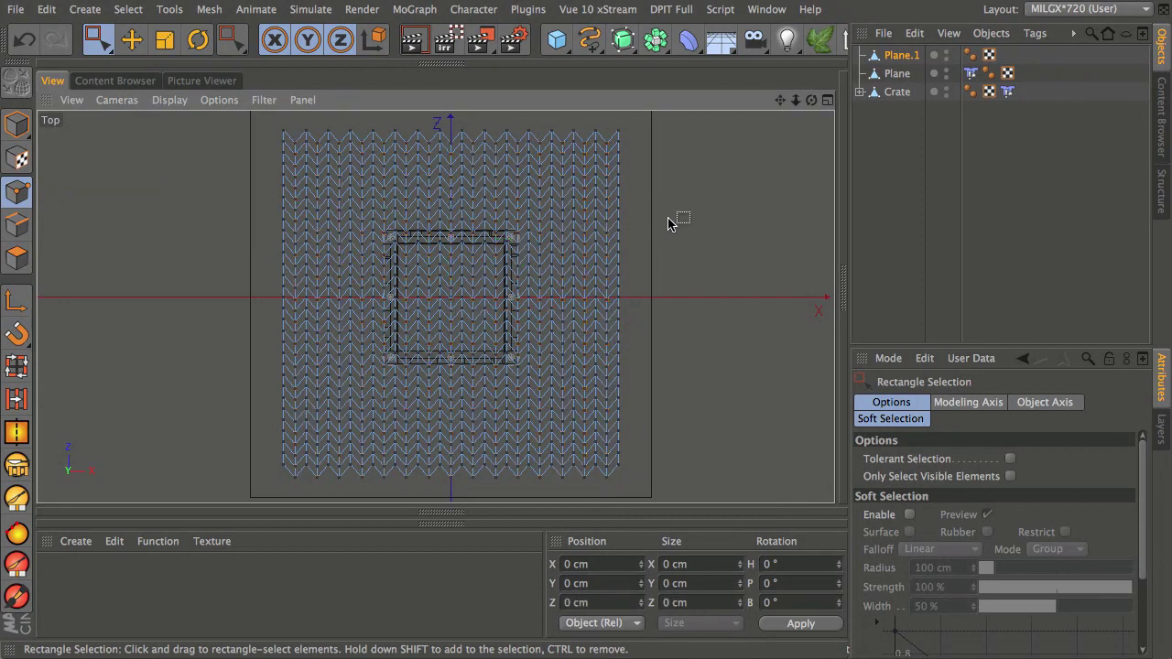
# Select Plane.1's top row of points and set its Z position to 230 cm
pyautogui.moveTo(262, 116); pyautogui.dragTo(377, 123)
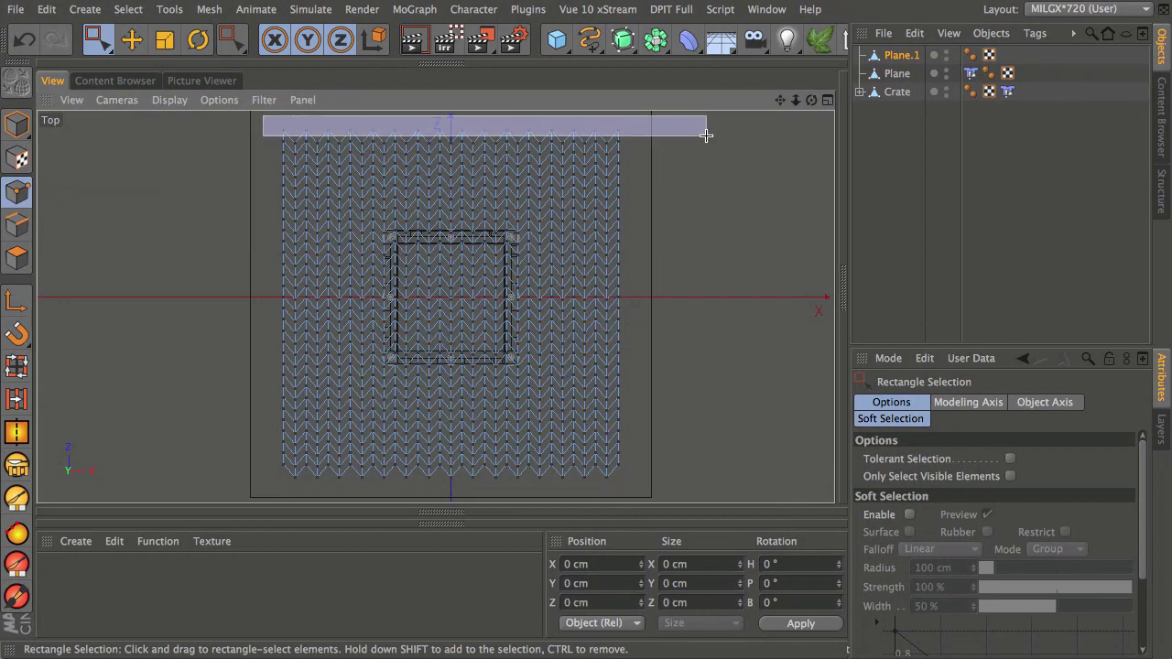
pyautogui.moveTo(706, 135); pyautogui.dragTo(709, 134)
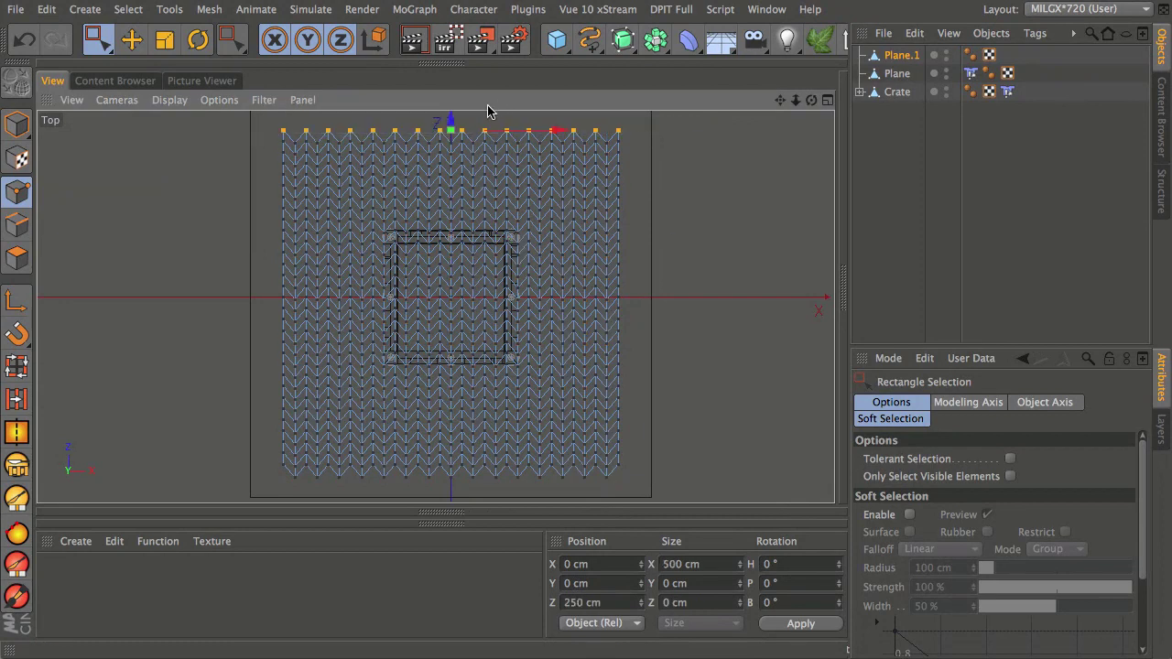
pyautogui.moveTo(449, 119); pyautogui.dragTo(451, 132)
pyautogui.moveTo(628, 602); pyautogui.dragTo(587, 603)
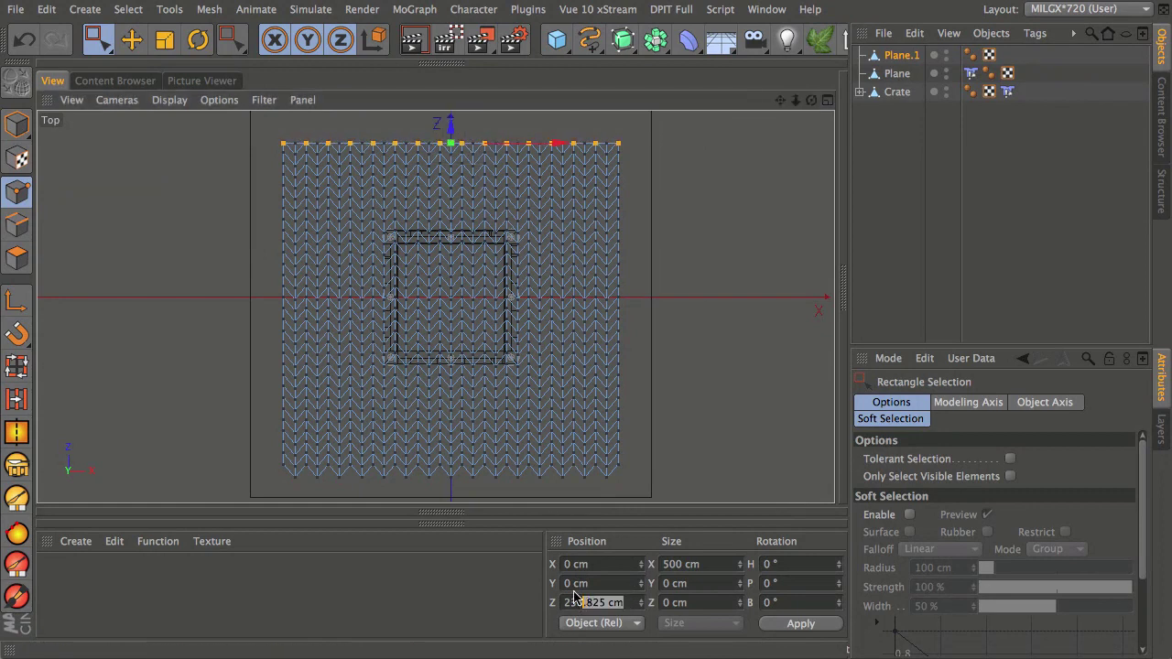
pyautogui.press('BackSpace')
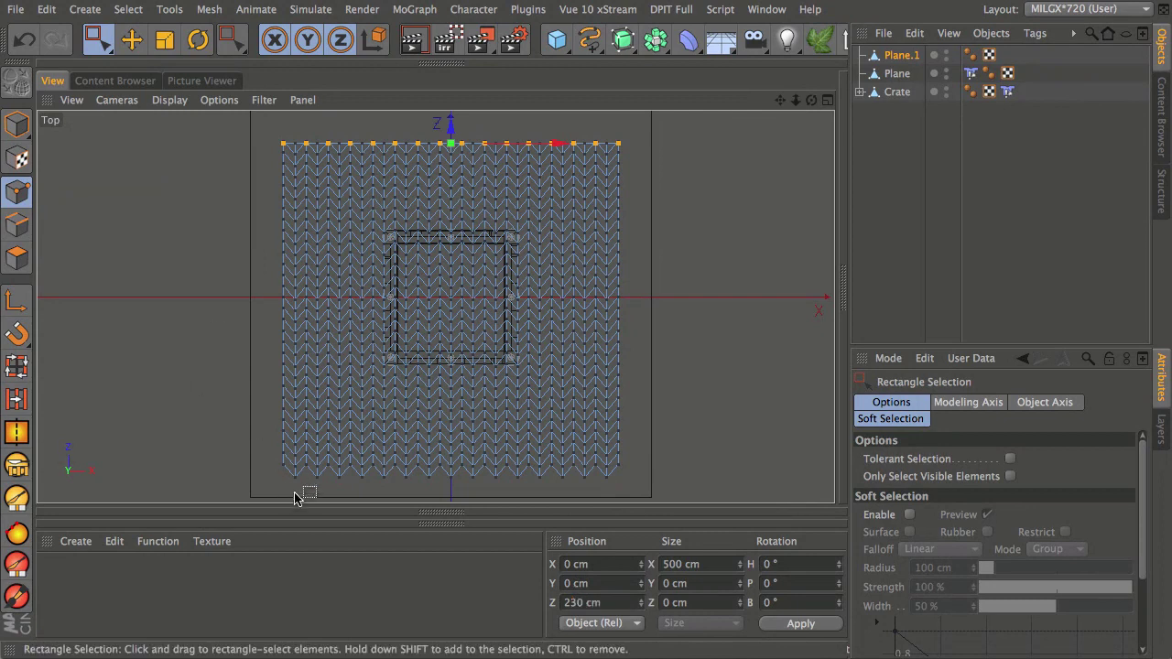
pyautogui.moveTo(278, 493); pyautogui.dragTo(662, 474)
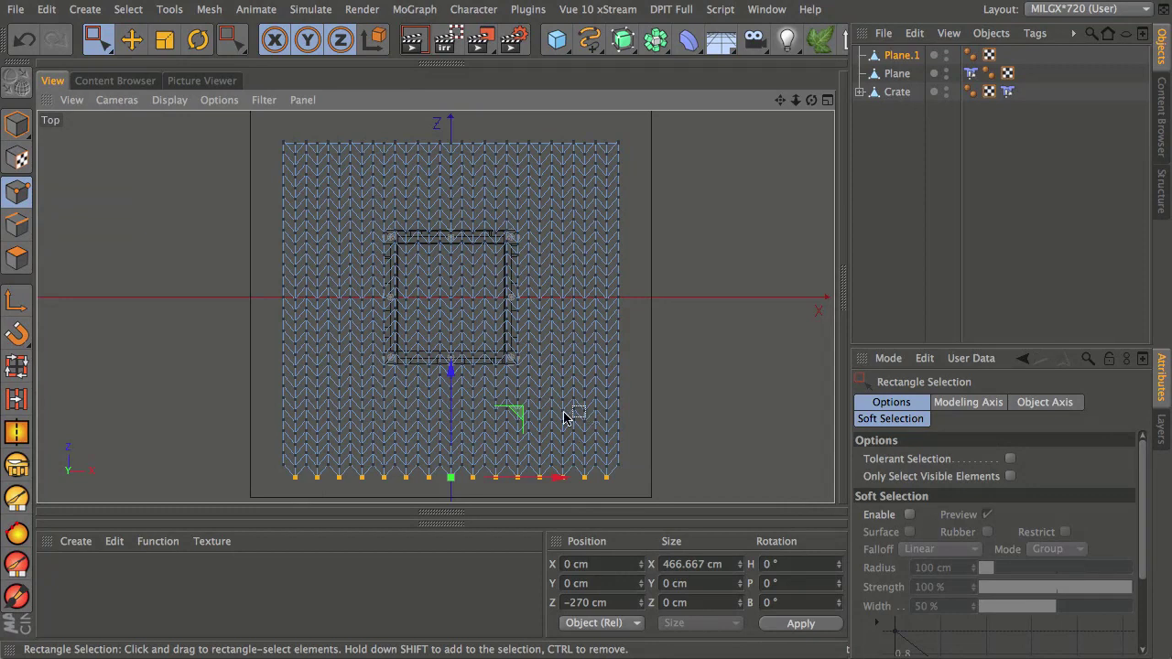
# Move the bottom row of points up to a Z position of -253 cm
pyautogui.scroll(10, 534, 396)
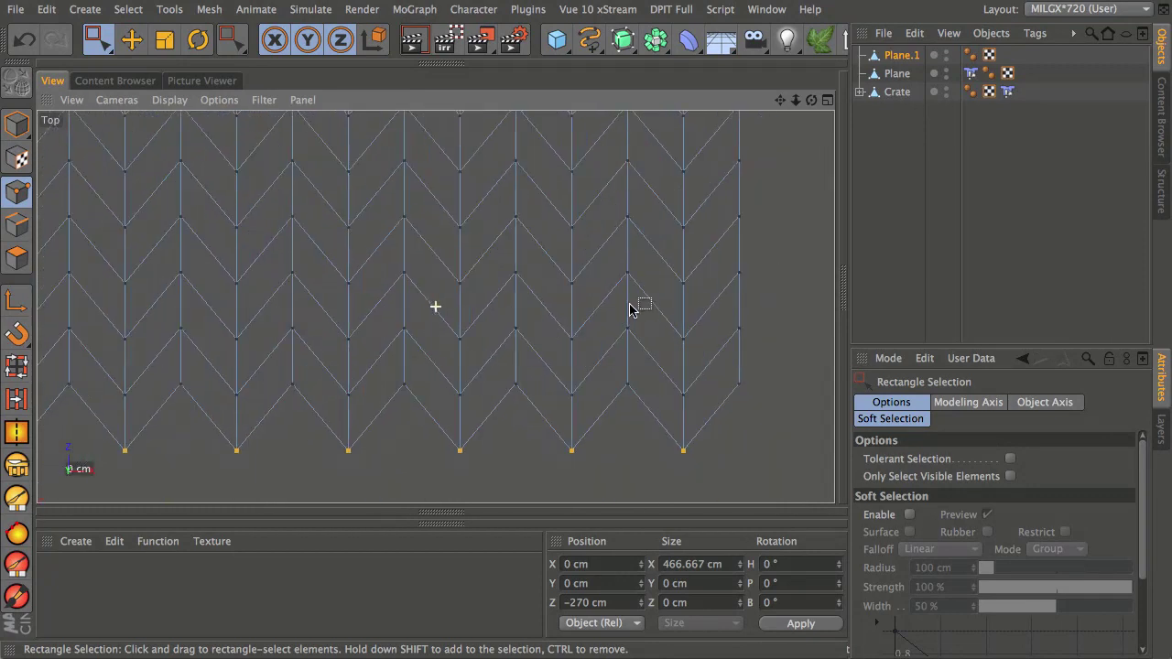
pyautogui.press('s')
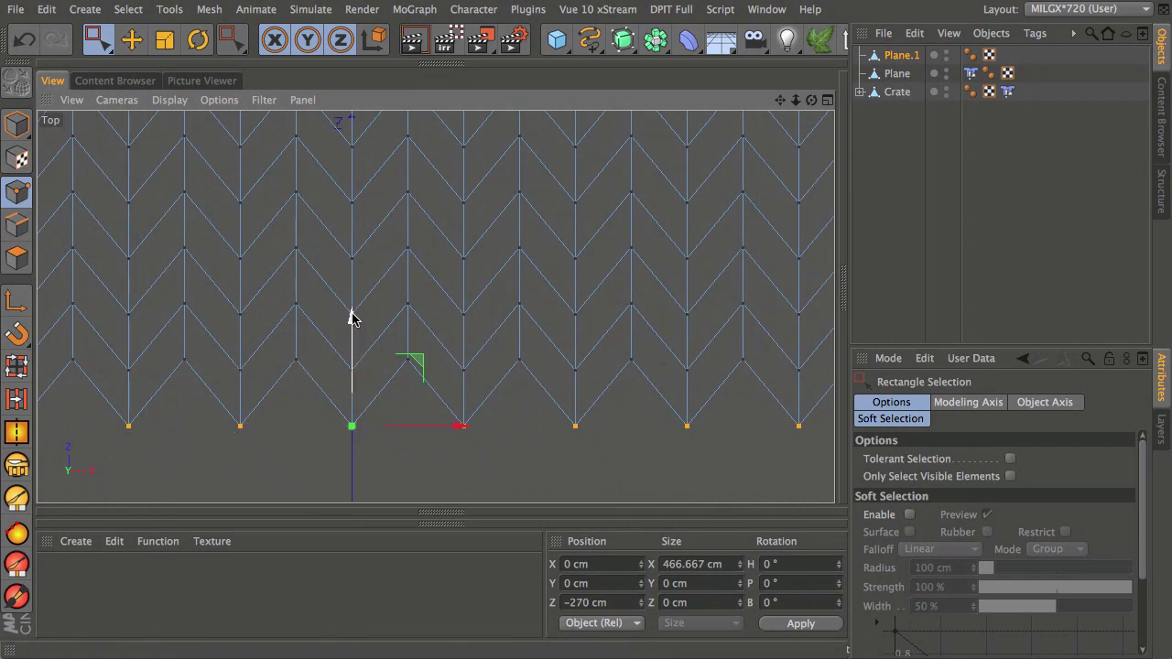
pyautogui.moveTo(353, 316); pyautogui.dragTo(363, 266)
pyautogui.moveTo(630, 603); pyautogui.dragTo(605, 603)
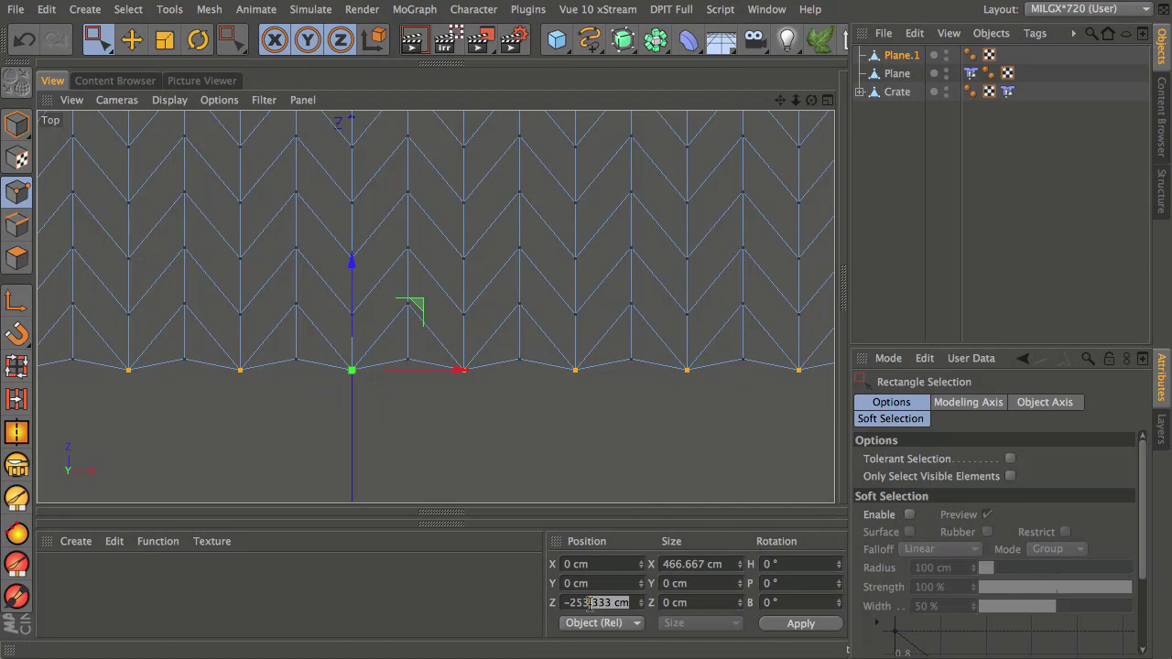
pyautogui.press('BackSpace')
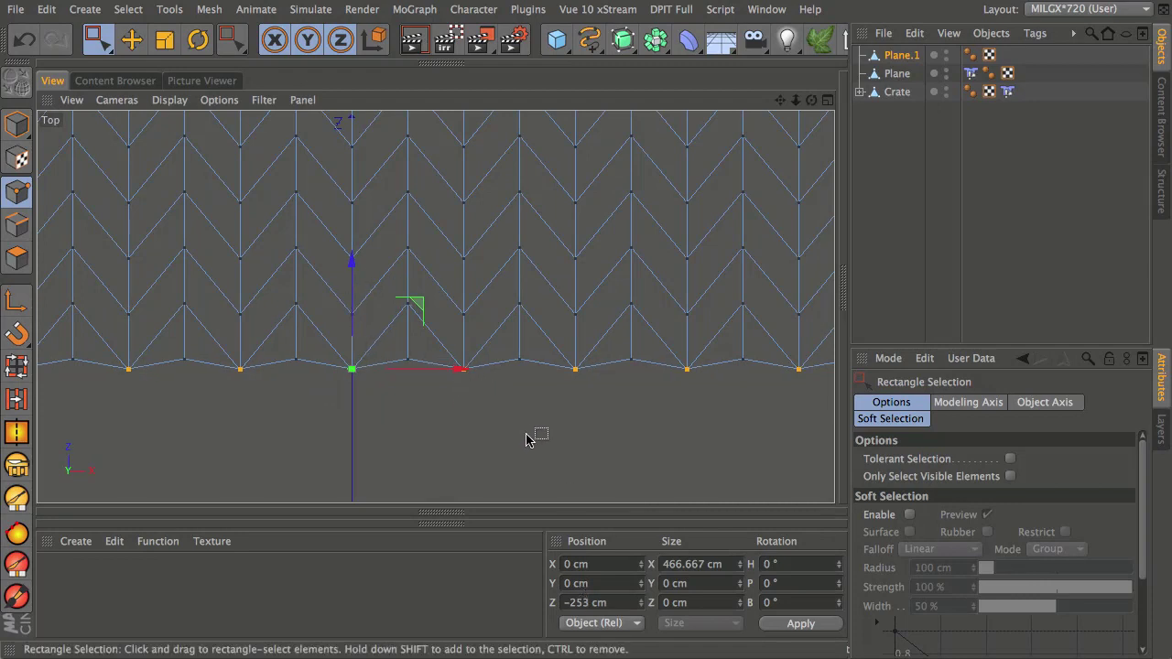
pyautogui.keyDown('alt'); pyautogui.moveTo(535, 438); pyautogui.dragTo(128, 436, button='right'); pyautogui.keyUp('alt')
# Scale the bottom row to a Z size of 0 so it lies flat
pyautogui.moveTo(123, 467); pyautogui.dragTo(799, 396)
pyautogui.press('t')
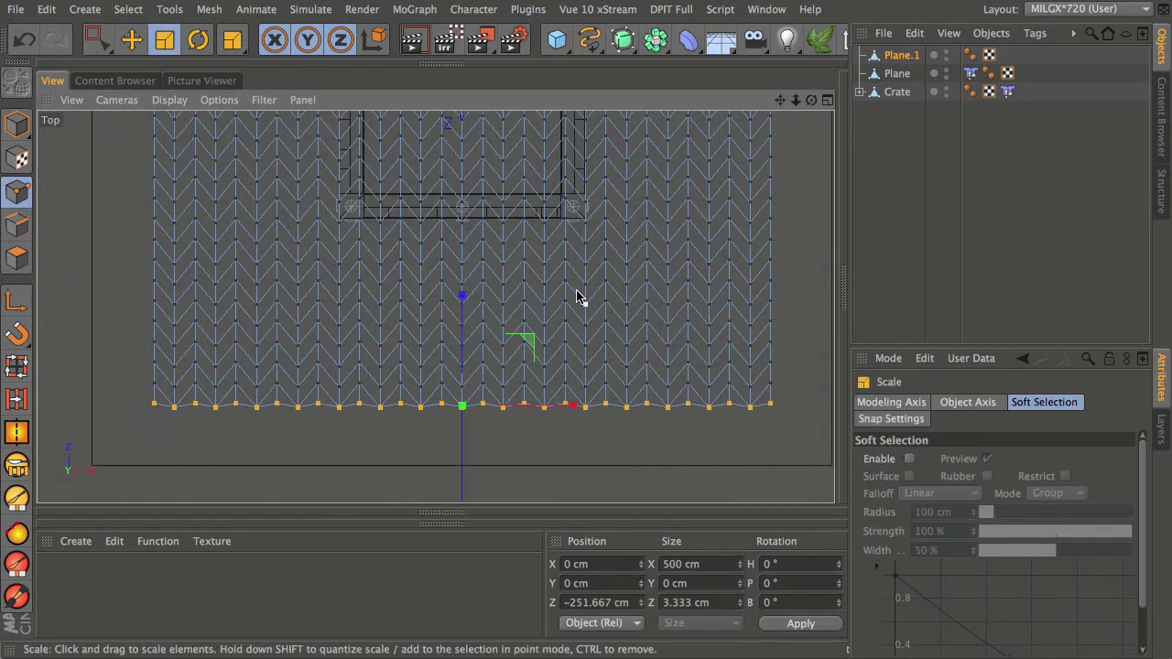
pyautogui.moveTo(465, 304); pyautogui.dragTo(421, 402)
pyautogui.click(700, 602)
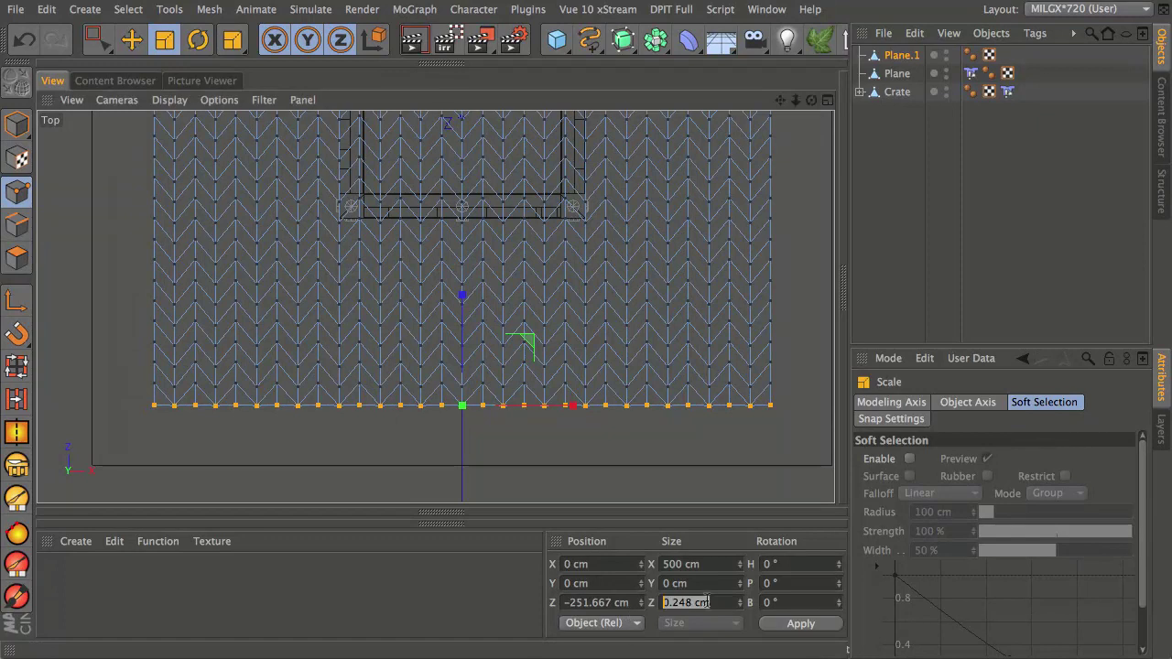
pyautogui.write('0')
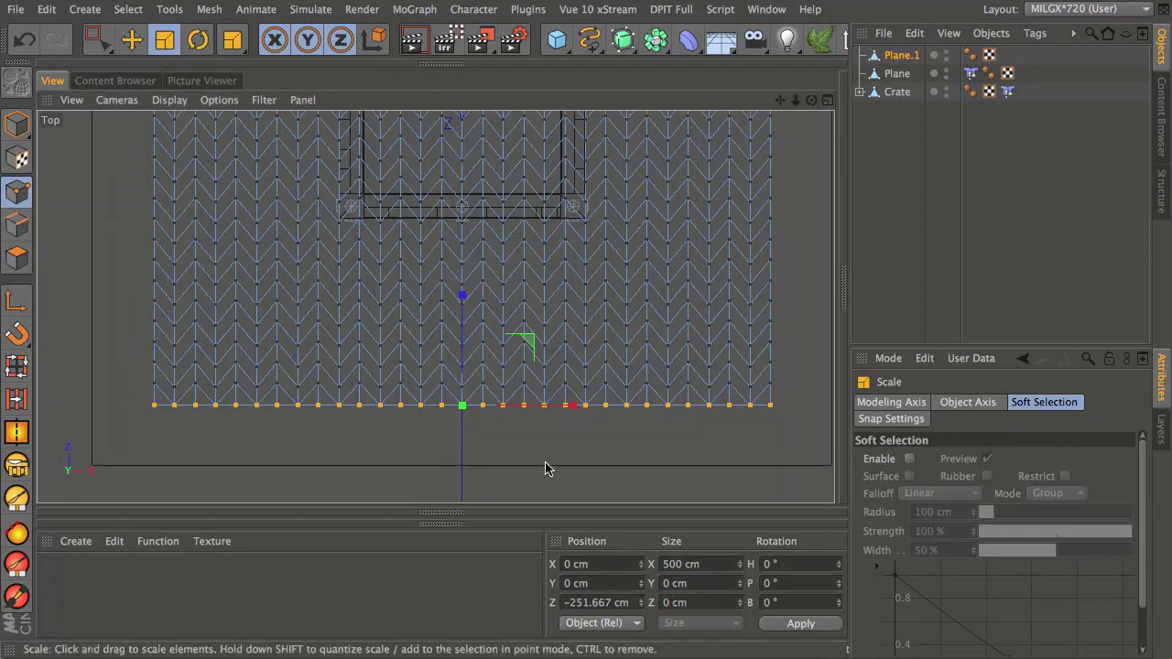
pyautogui.click(522, 434)
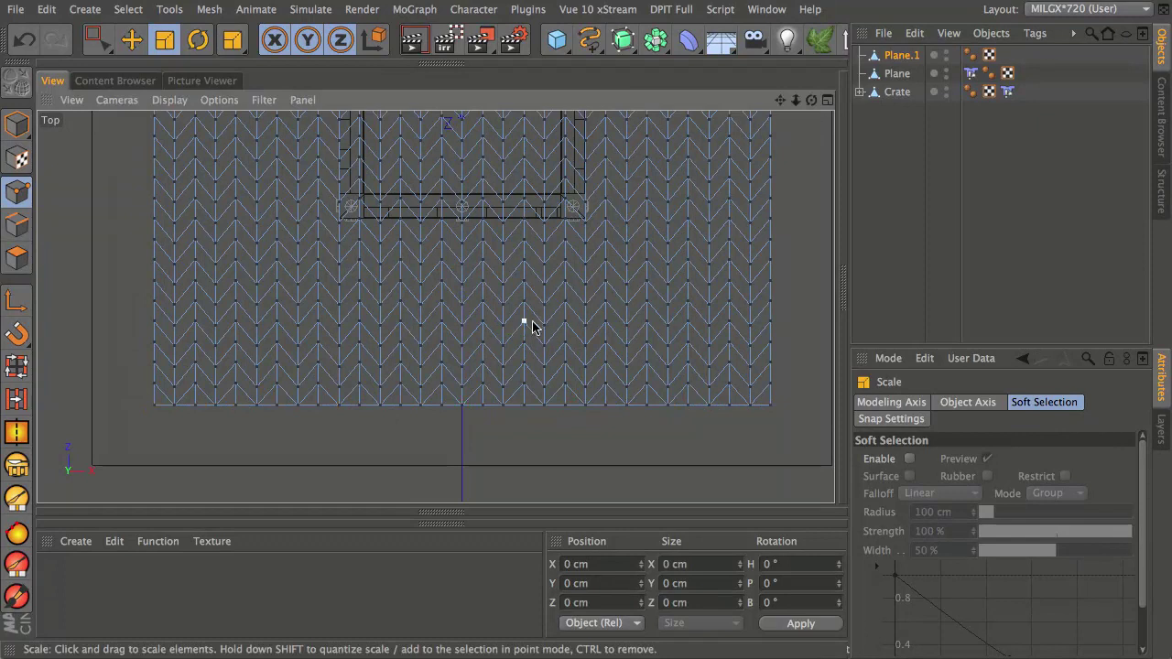
# Select the top row of points and set its Z size to 0 cm
pyautogui.press('h')
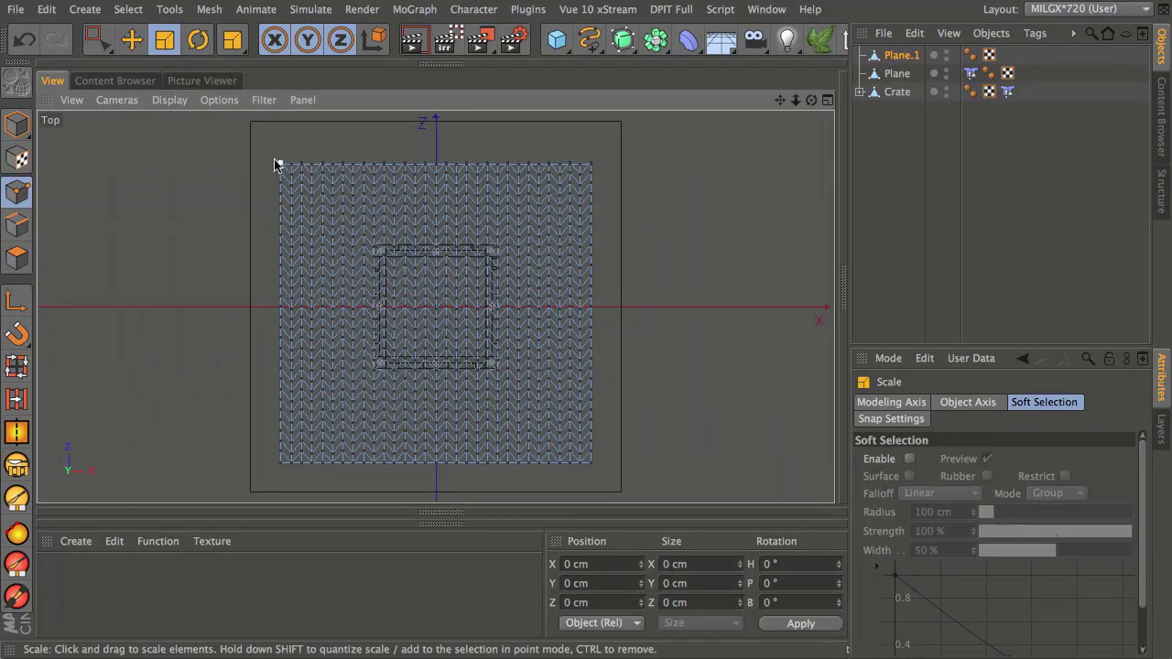
pyautogui.keyDown('alt'); pyautogui.moveTo(273, 163); pyautogui.dragTo(682, 144, button='right'); pyautogui.keyUp('alt')
pyautogui.keyDown('alt'); pyautogui.moveTo(592, 207); pyautogui.dragTo(350, 288, button='middle'); pyautogui.keyUp('alt')
pyautogui.scroll(-10, 497, 314)
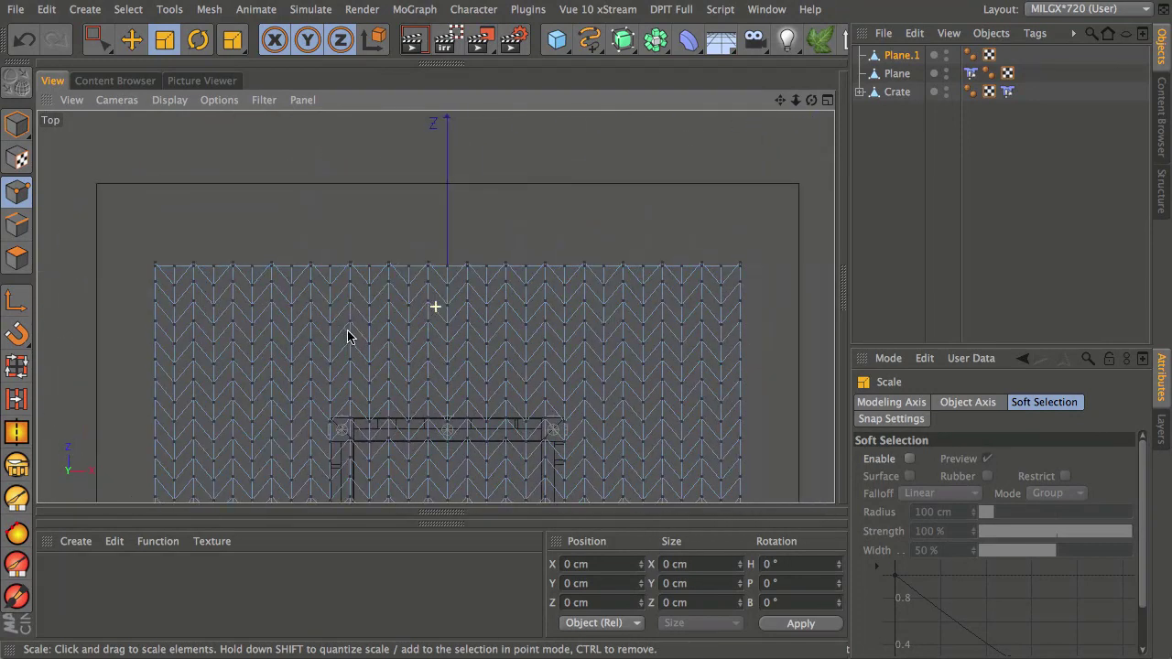
pyautogui.press('0')
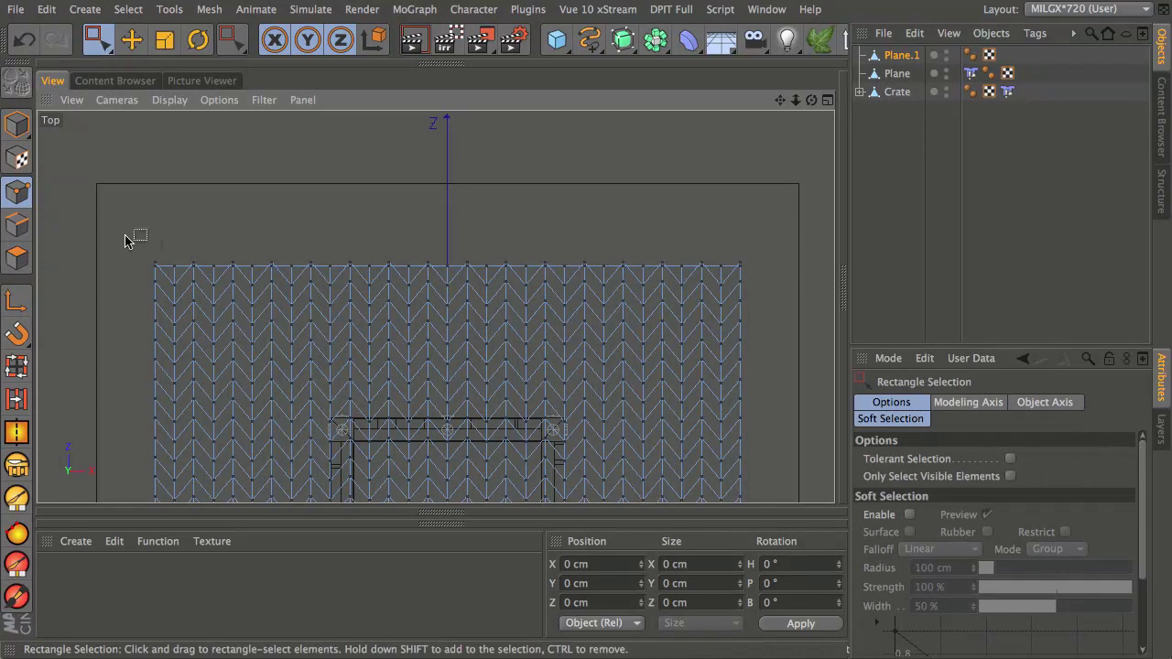
pyautogui.moveTo(126, 234); pyautogui.dragTo(784, 285)
pyautogui.click(705, 602)
pyautogui.write('0')
pyautogui.press('Return')
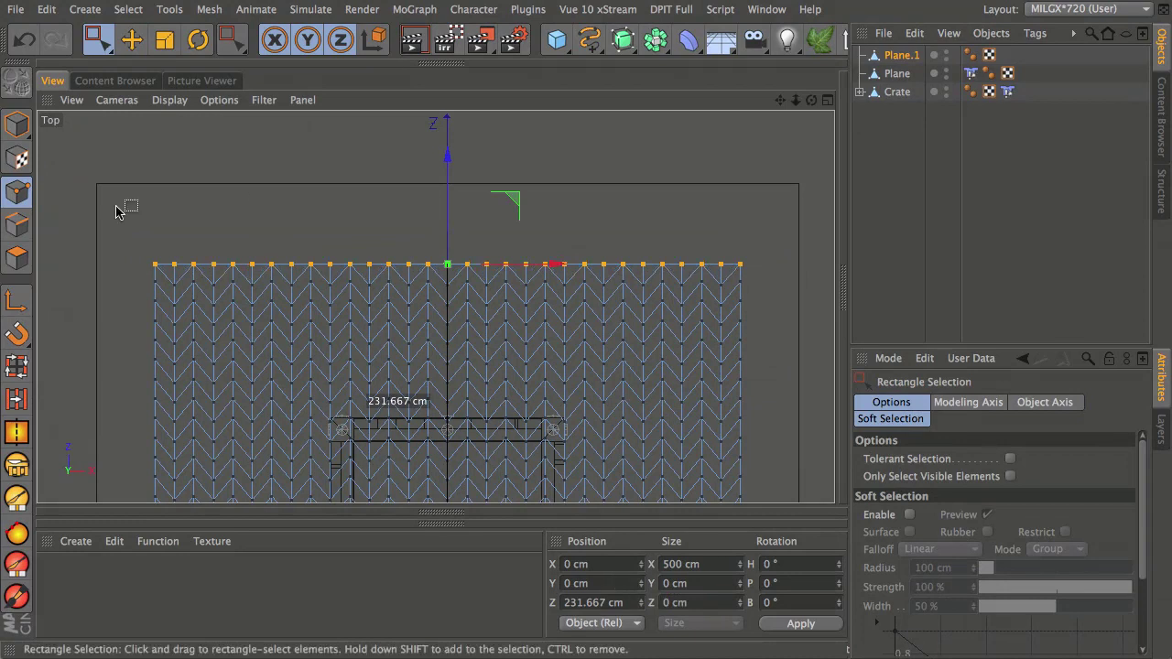
pyautogui.click(590, 183)
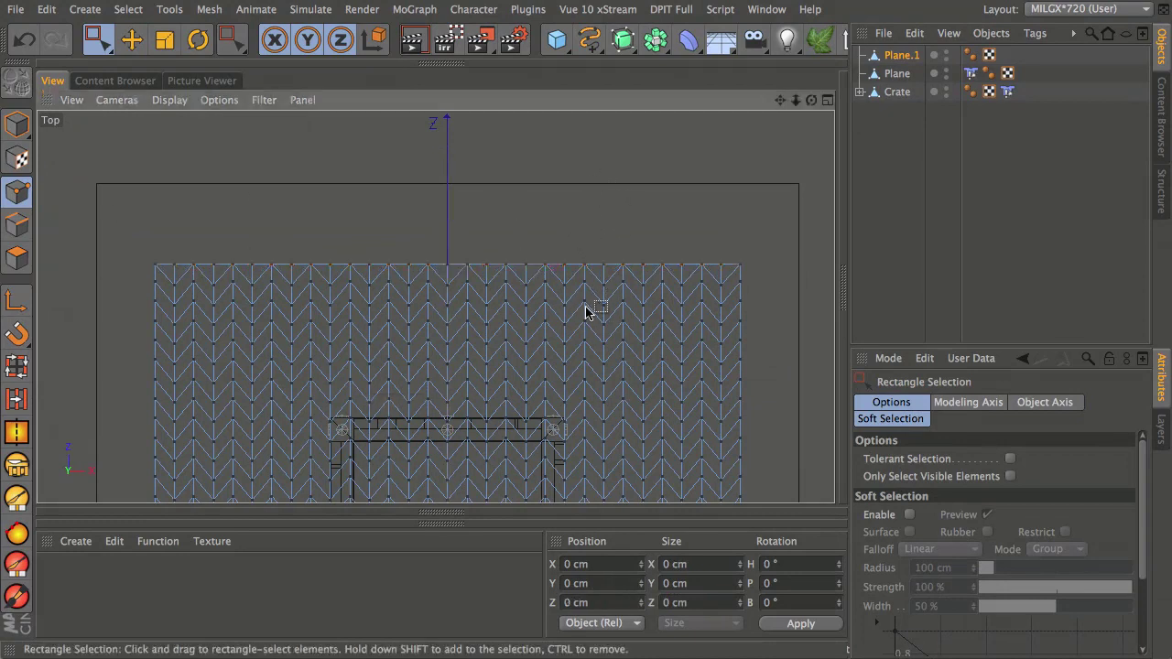
# Recentre the chevron plane in the Top view and return to the four-view layout
pyautogui.scroll(-2, 552, 332)
pyautogui.keyDown('alt'); pyautogui.moveTo(550, 421); pyautogui.dragTo(557, 306, button='middle'); pyautogui.keyUp('alt')
pyautogui.scroll(-2, 570, 311)
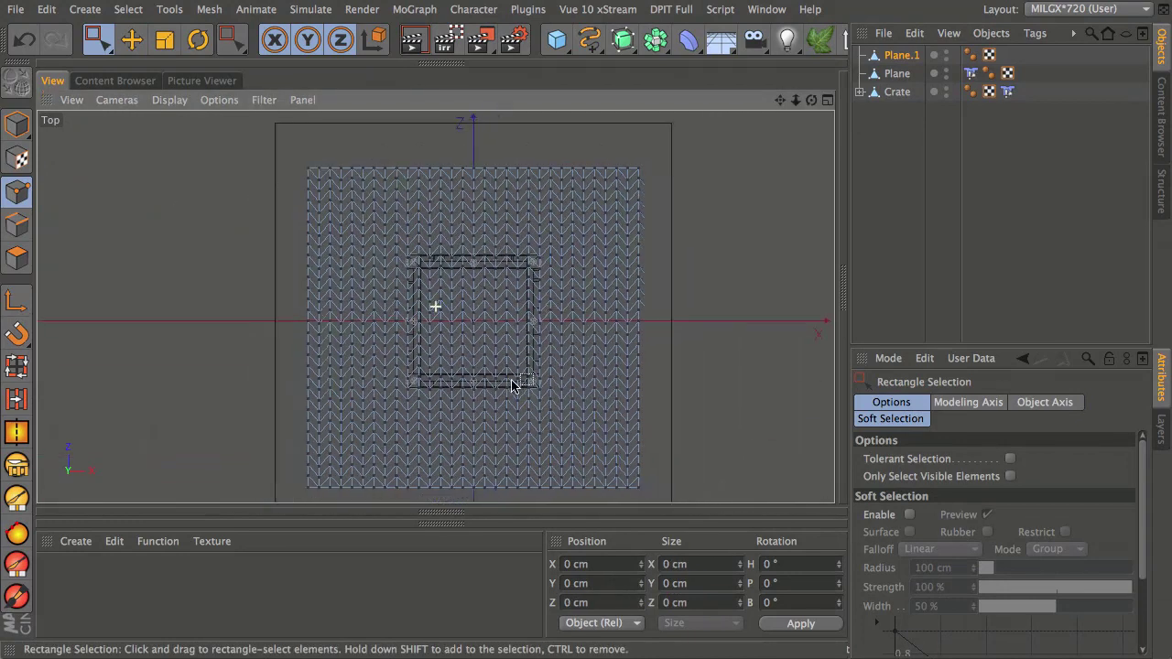
pyautogui.middleClick(525, 369)
# Maximise the Perspective view with Gouraud Shading (Lines) display
pyautogui.middleClick(330, 220)
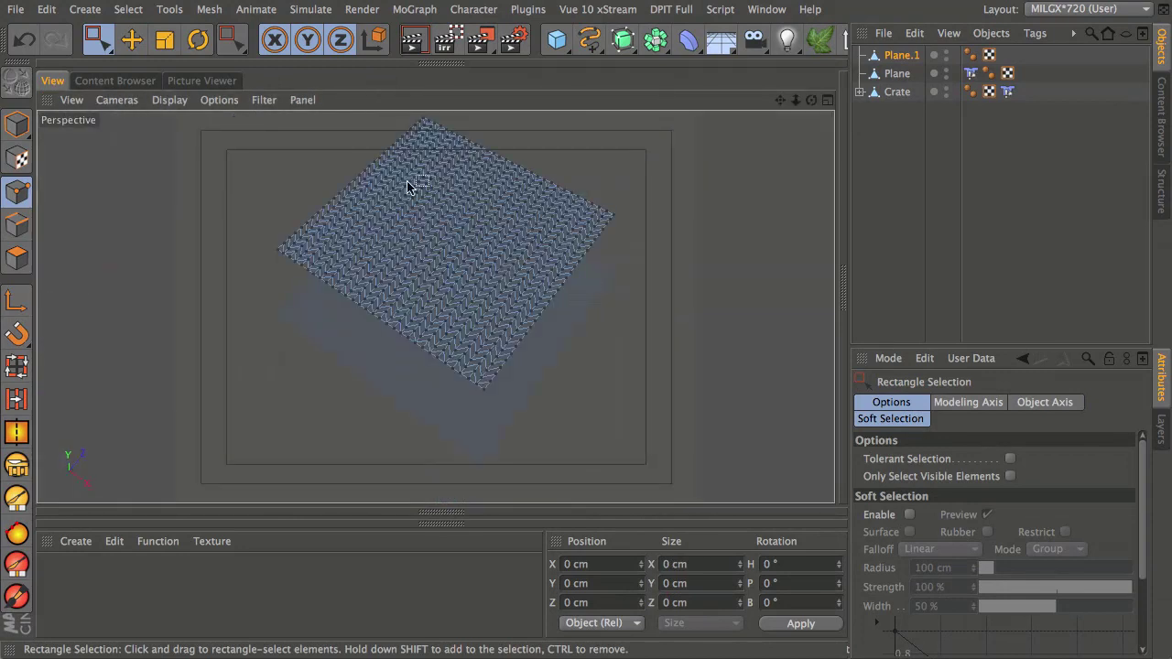
pyautogui.click(169, 100)
pyautogui.click(196, 146)
# Inspect the chevron plane above the crate from several angles, then reselect Plane.1
pyautogui.click(907, 170)
pyautogui.keyDown('alt'); pyautogui.moveTo(442, 297); pyautogui.dragTo(442, 321); pyautogui.keyUp('alt')
pyautogui.keyDown('alt'); pyautogui.moveTo(455, 369); pyautogui.dragTo(450, 317); pyautogui.keyUp('alt')
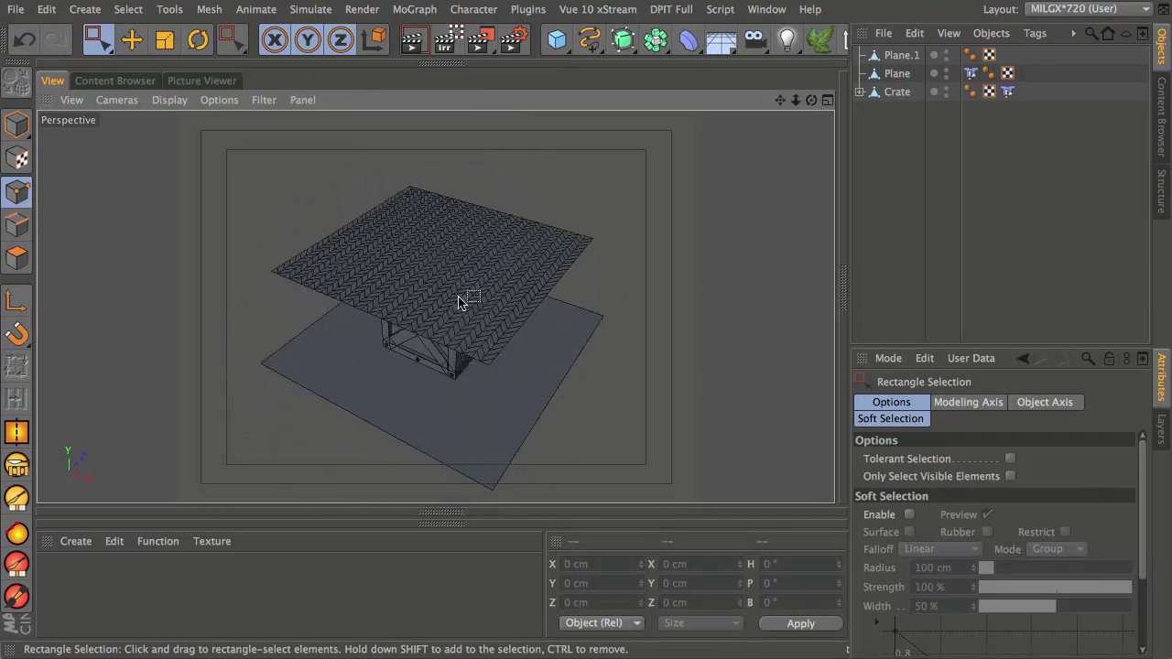
pyautogui.keyDown('alt'); pyautogui.moveTo(443, 286); pyautogui.dragTo(577, 161, button='right'); pyautogui.keyUp('alt')
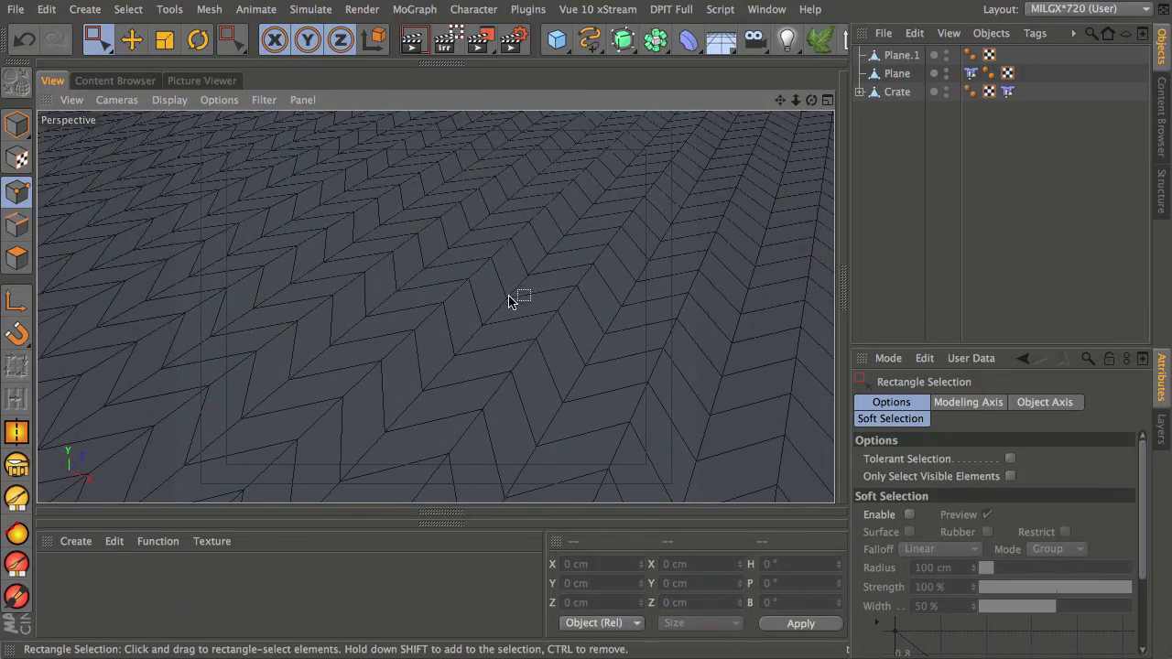
pyautogui.keyDown('alt'); pyautogui.moveTo(549, 234); pyautogui.dragTo(467, 322, button='right'); pyautogui.keyUp('alt')
pyautogui.keyDown('alt'); pyautogui.moveTo(466, 323); pyautogui.dragTo(485, 366); pyautogui.keyUp('alt')
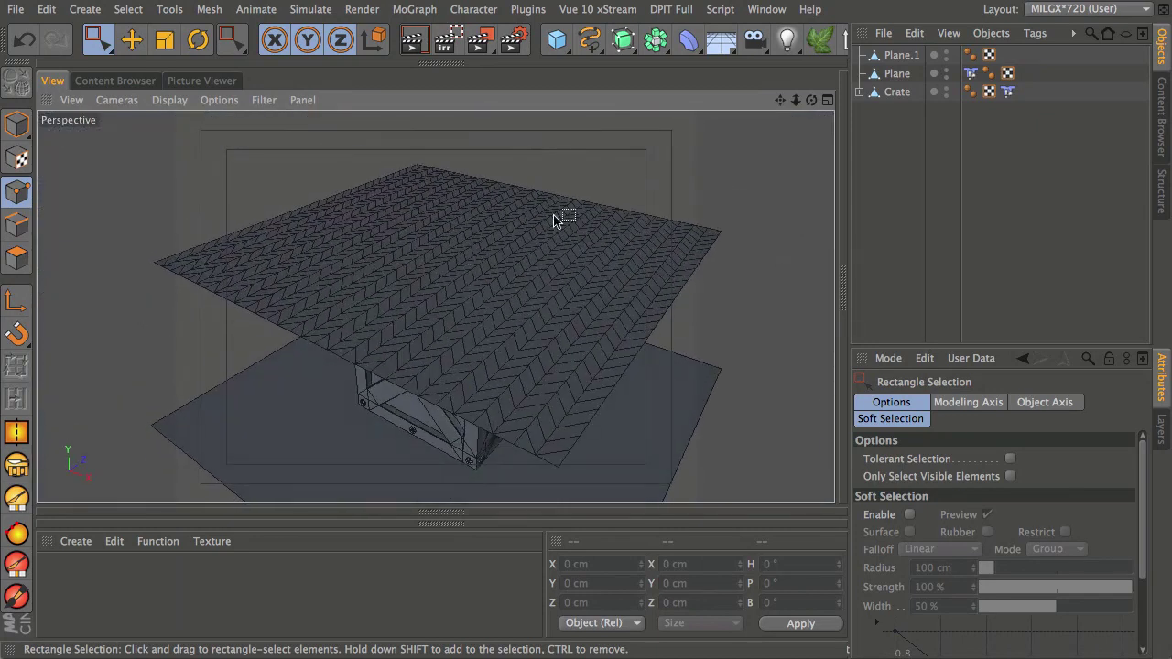
pyautogui.click(655, 39)
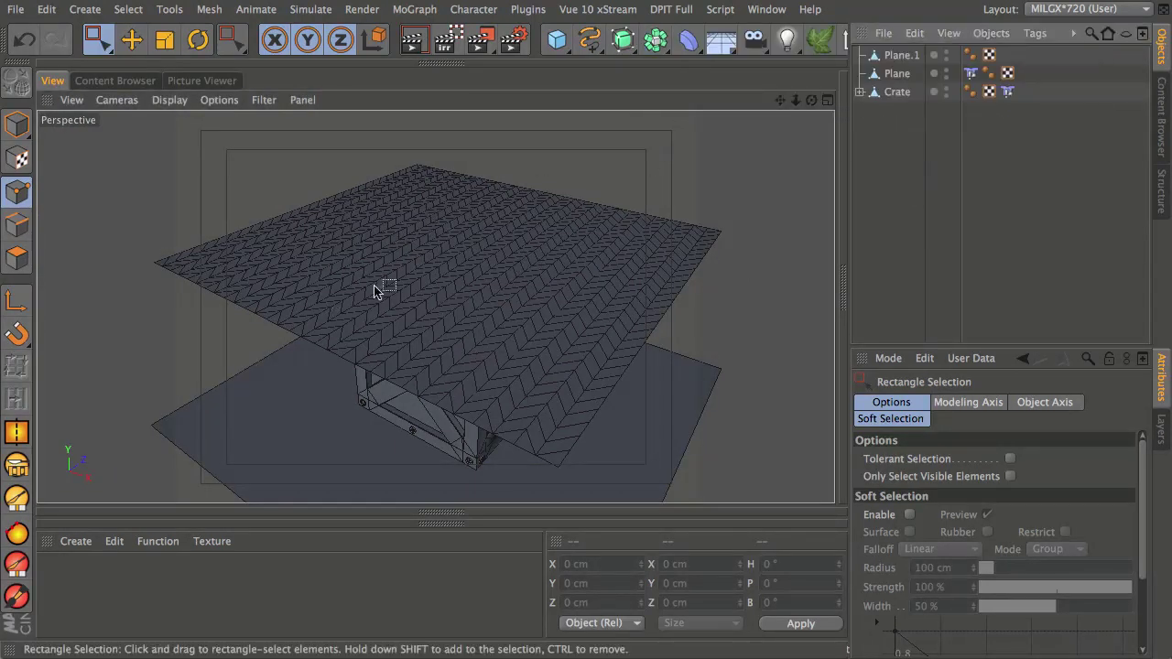
pyautogui.click(897, 55)
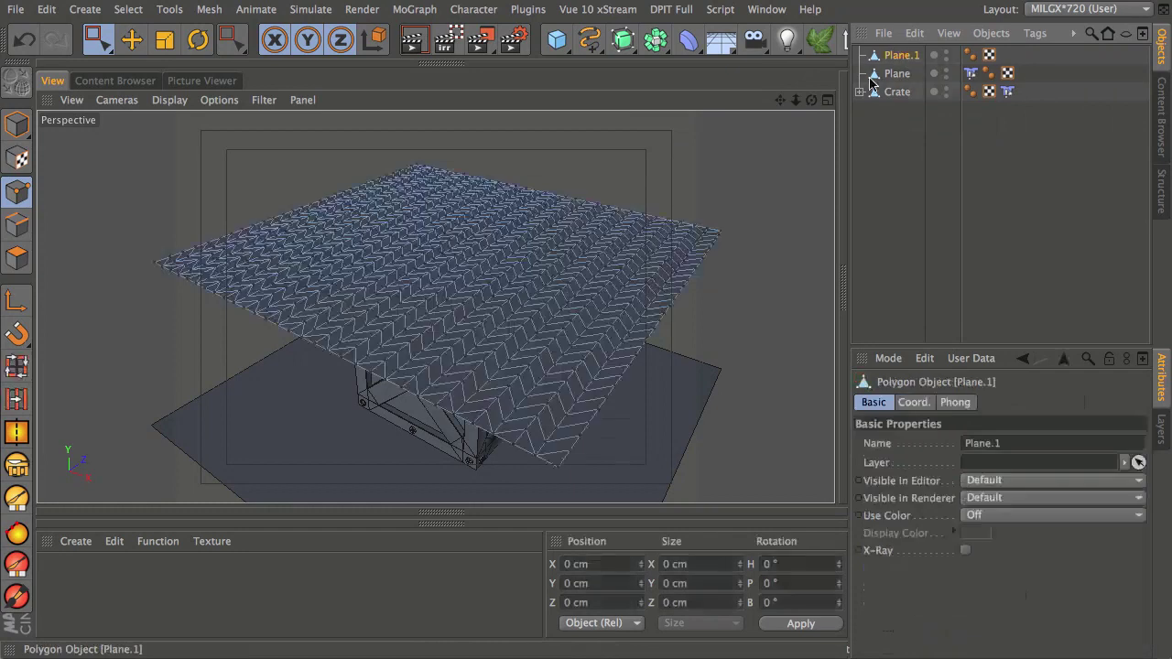
pyautogui.click(28, 197)
pyautogui.rightClick(233, 183)
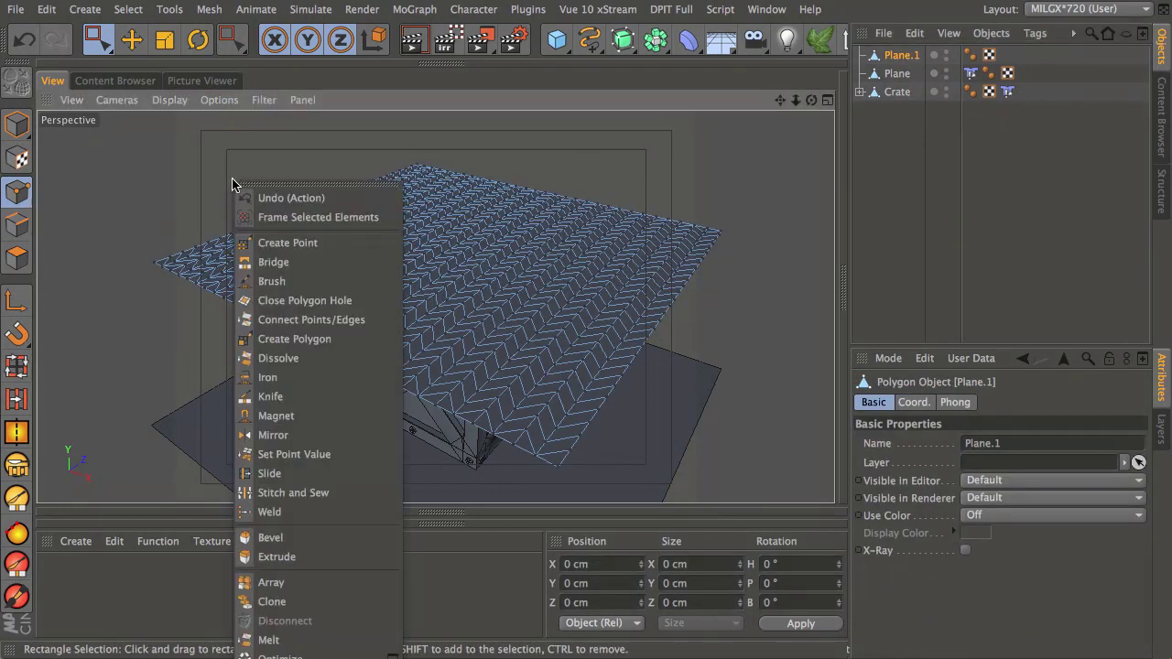
pyautogui.click(291, 415)
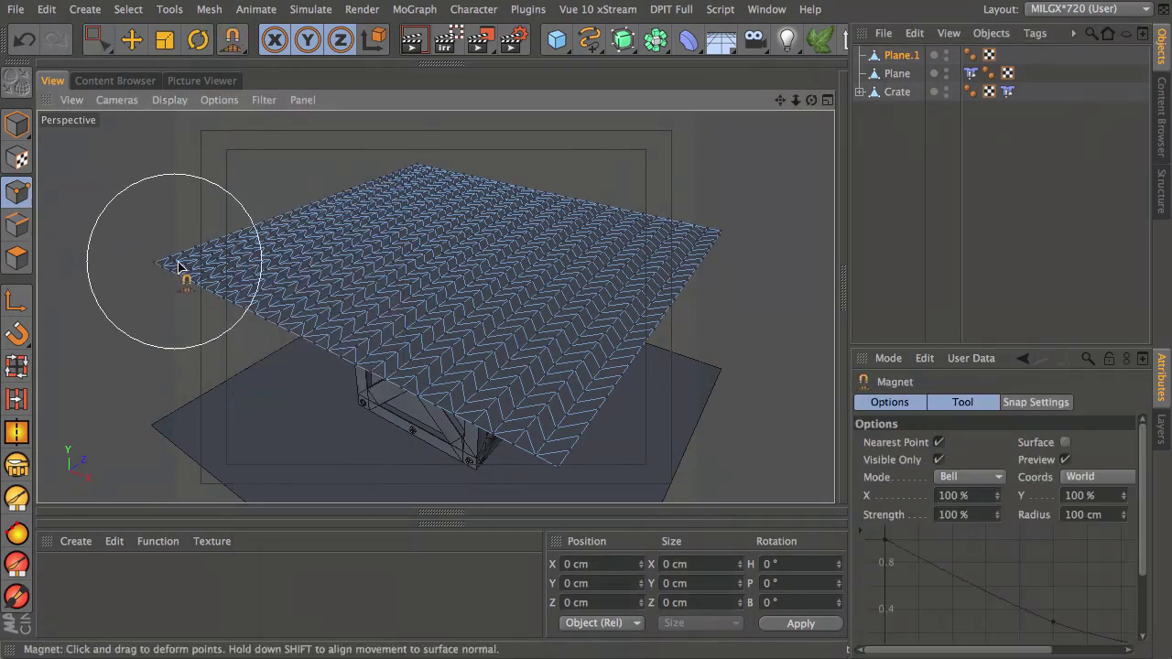
pyautogui.moveTo(181, 273)
pyautogui.mouseDown()
pyautogui.moveTo(199, 296)
pyautogui.moveTo(176, 346)
pyautogui.moveTo(204, 349)
pyautogui.moveTo(255, 300)
pyautogui.moveTo(293, 390)
pyautogui.moveTo(378, 362)
pyautogui.moveTo(380, 440)
pyautogui.moveTo(321, 360)
pyautogui.moveTo(354, 385)
pyautogui.moveTo(352, 422)
pyautogui.moveTo(324, 403)
pyautogui.moveTo(319, 429)
pyautogui.moveTo(232, 354)
pyautogui.moveTo(258, 374)
pyautogui.moveTo(244, 401)
pyautogui.moveTo(268, 384)
pyautogui.moveTo(296, 394)
pyautogui.moveTo(286, 415)
pyautogui.moveTo(291, 339)
pyautogui.moveTo(312, 291)
pyautogui.moveTo(328, 292)
pyautogui.moveTo(351, 363)
pyautogui.moveTo(327, 335)
pyautogui.moveTo(341, 288)
pyautogui.mouseUp()
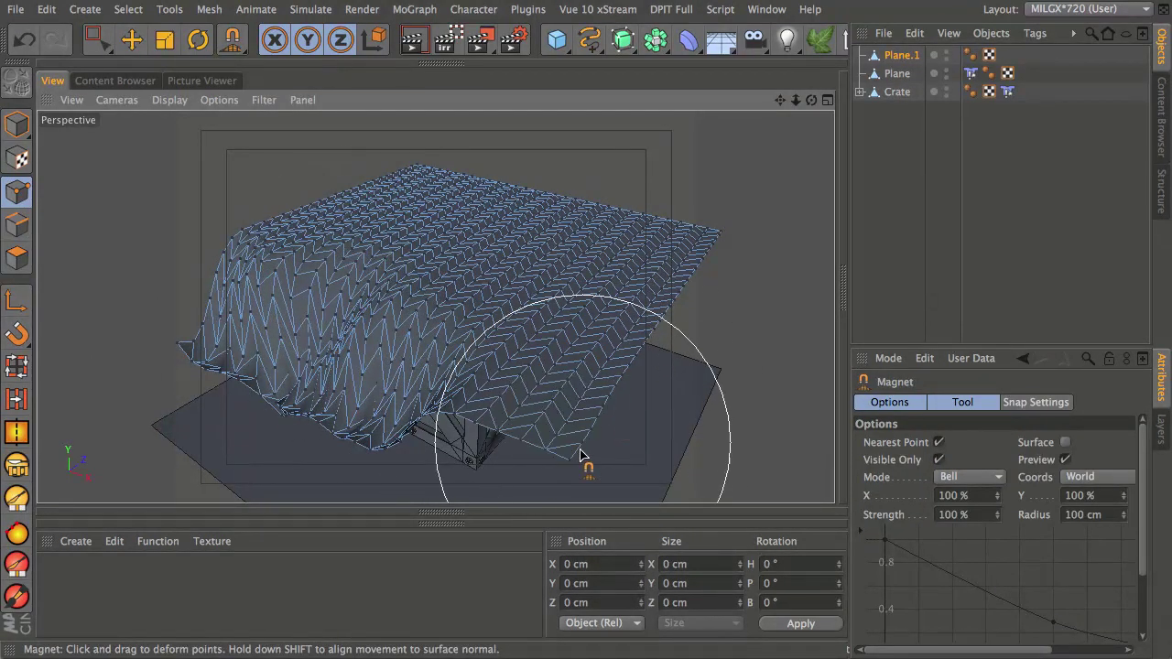
pyautogui.moveTo(651, 329)
pyautogui.mouseDown()
pyautogui.moveTo(597, 448)
pyautogui.moveTo(598, 361)
pyautogui.moveTo(582, 380)
pyautogui.moveTo(663, 317)
pyautogui.moveTo(613, 350)
pyautogui.moveTo(590, 296)
pyautogui.mouseUp()
pyautogui.hotkey('ctrl', 'z')
pyautogui.hotkey('ctrl', 'z')
pyautogui.hotkey('ctrl', 'z')
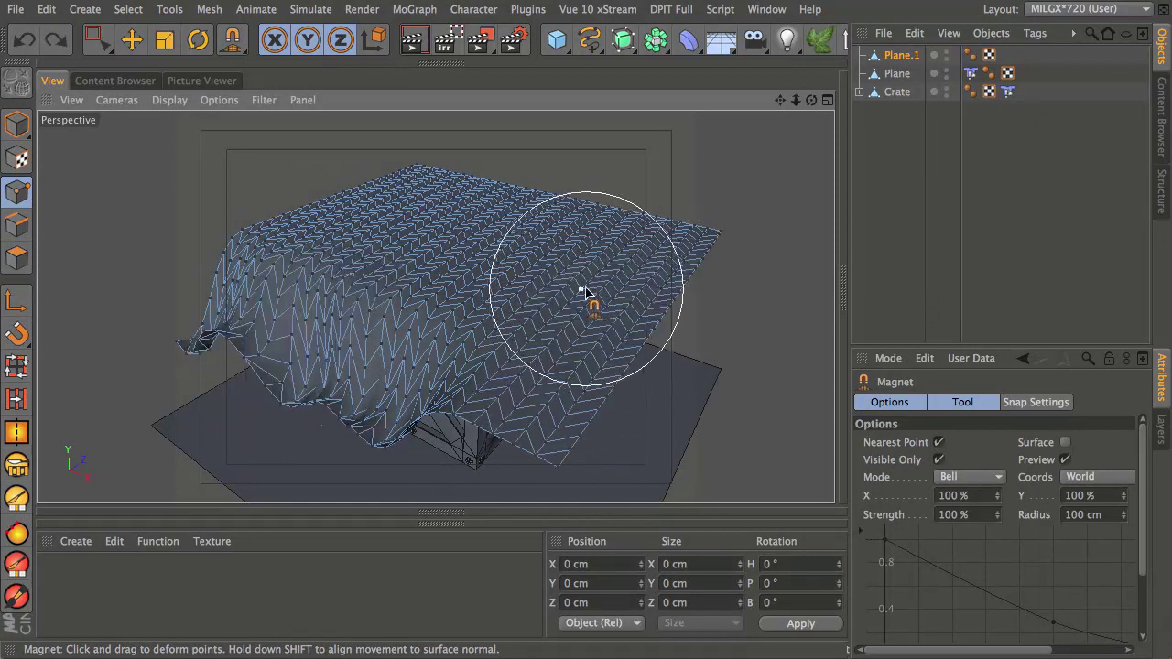
pyautogui.hotkey('ctrl', 'z')
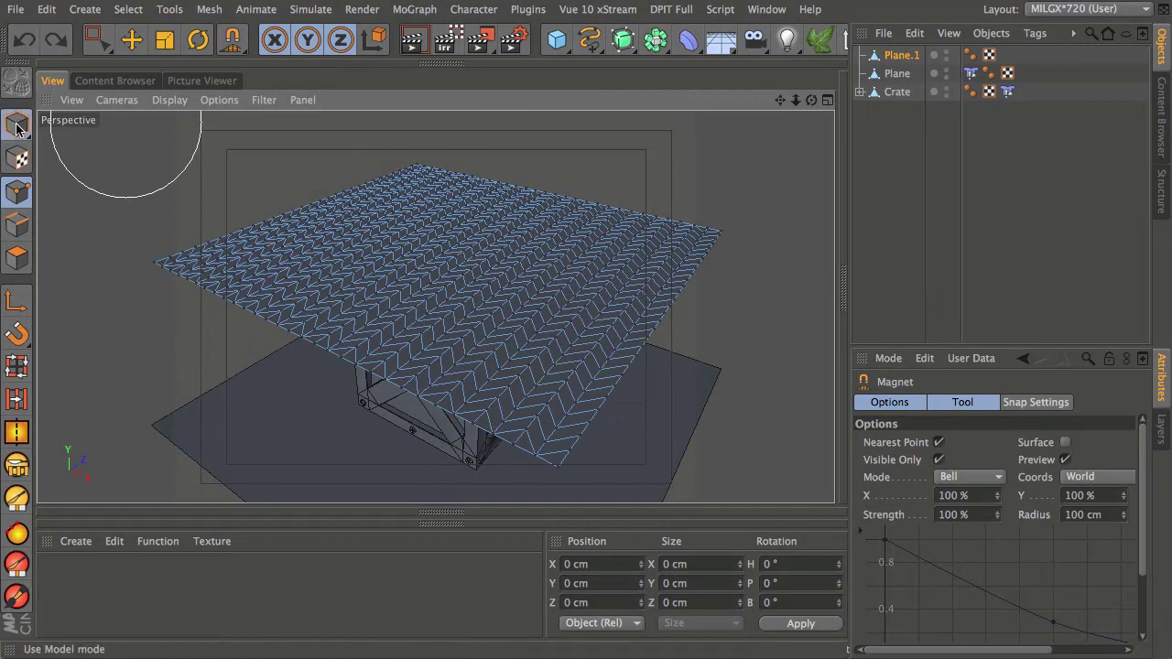
# Clear the plane's selection and rename the chevron Plane.1 to Net
pyautogui.hotkey('ctrl', 'a')
pyautogui.press('0')
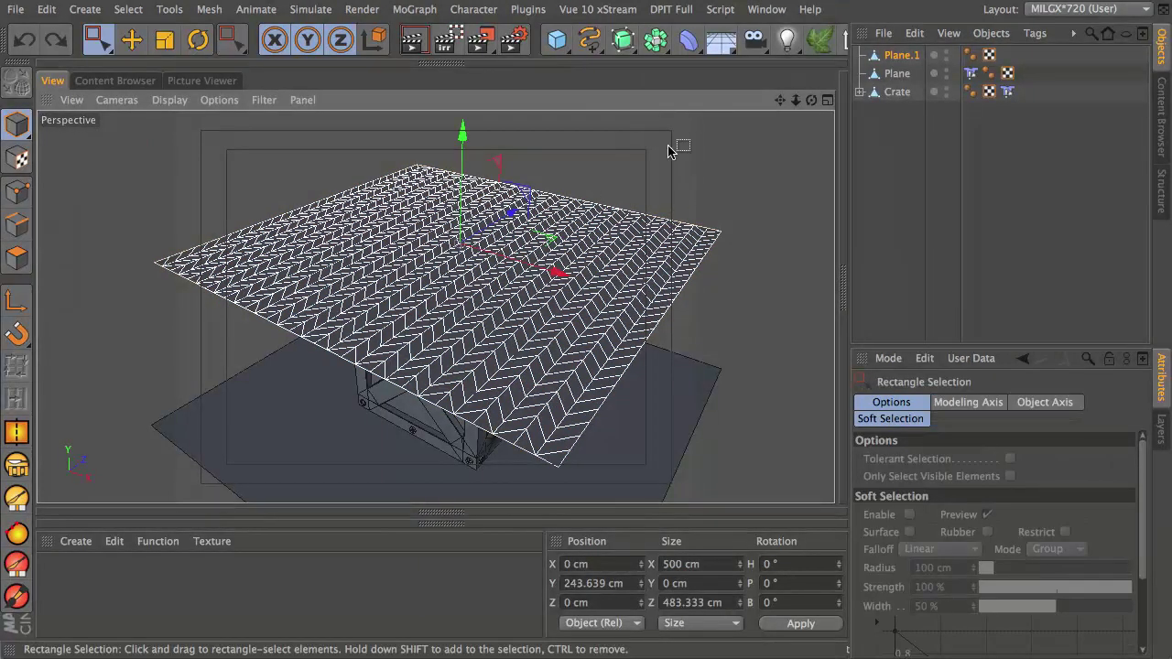
pyautogui.click(676, 163)
pyautogui.click(903, 56)
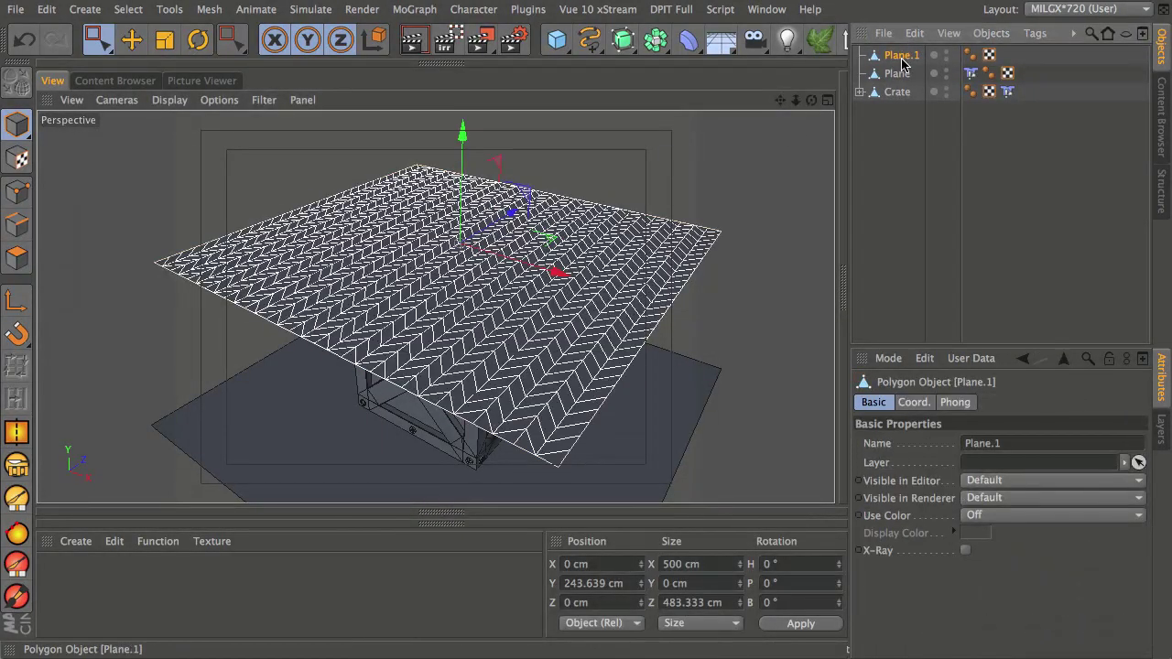
pyautogui.doubleClick(907, 55)
pyautogui.write('Net')
pyautogui.press('Return')
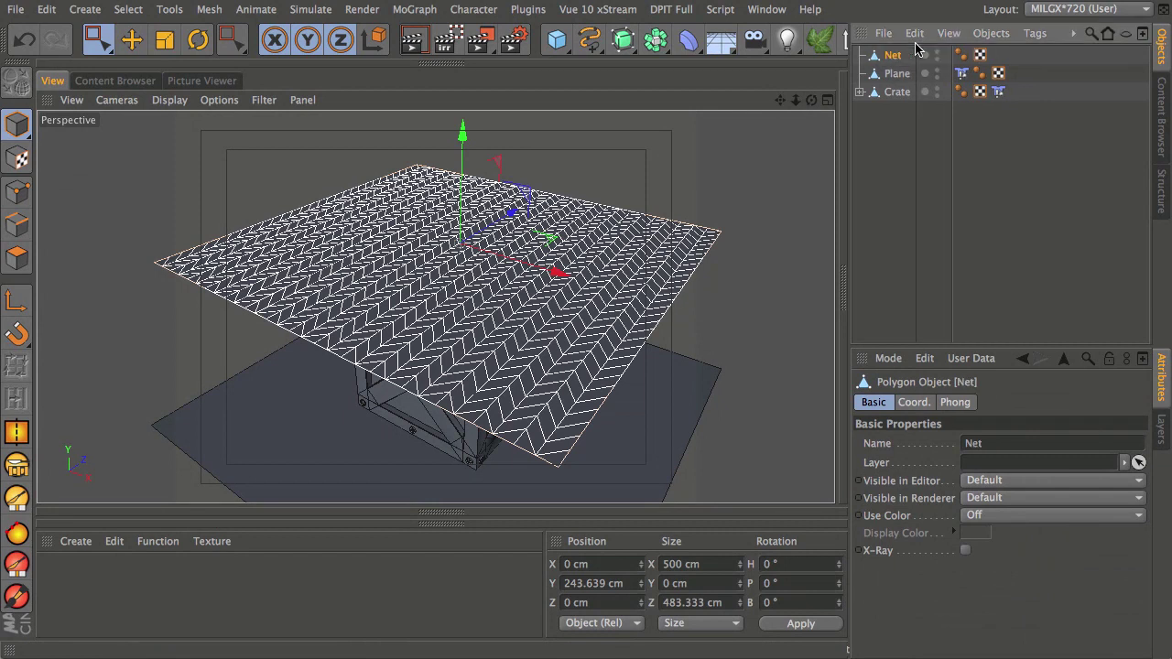
# Rename the ground Plane to Floor
pyautogui.click(897, 73)
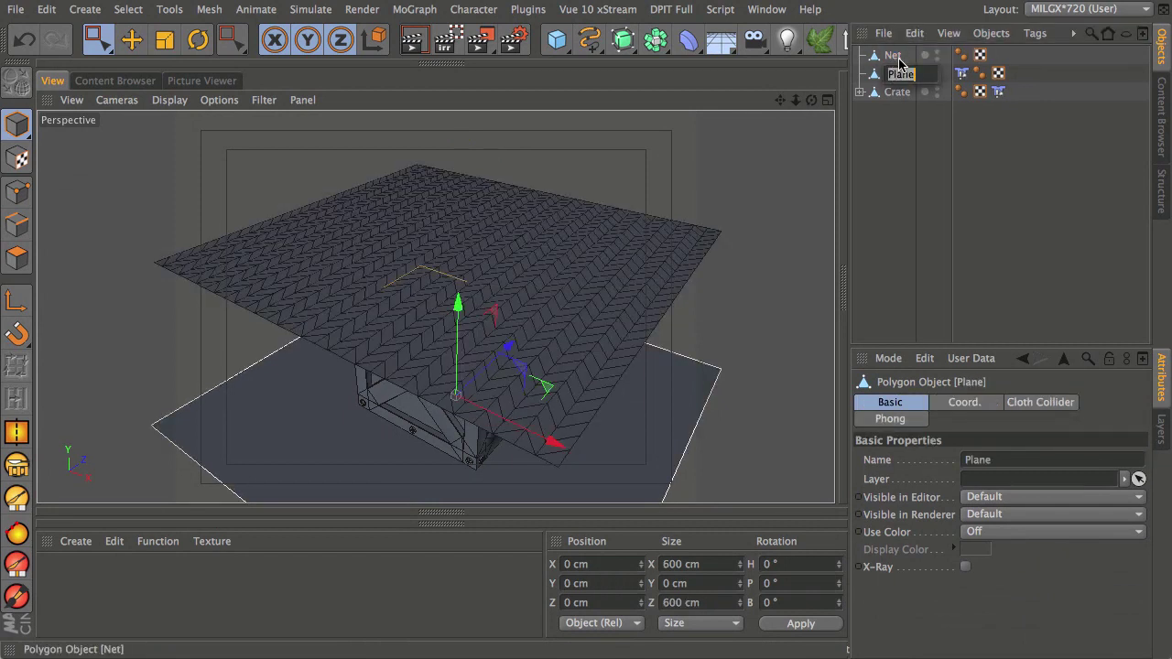
pyautogui.write('Floor')
pyautogui.press('Return')
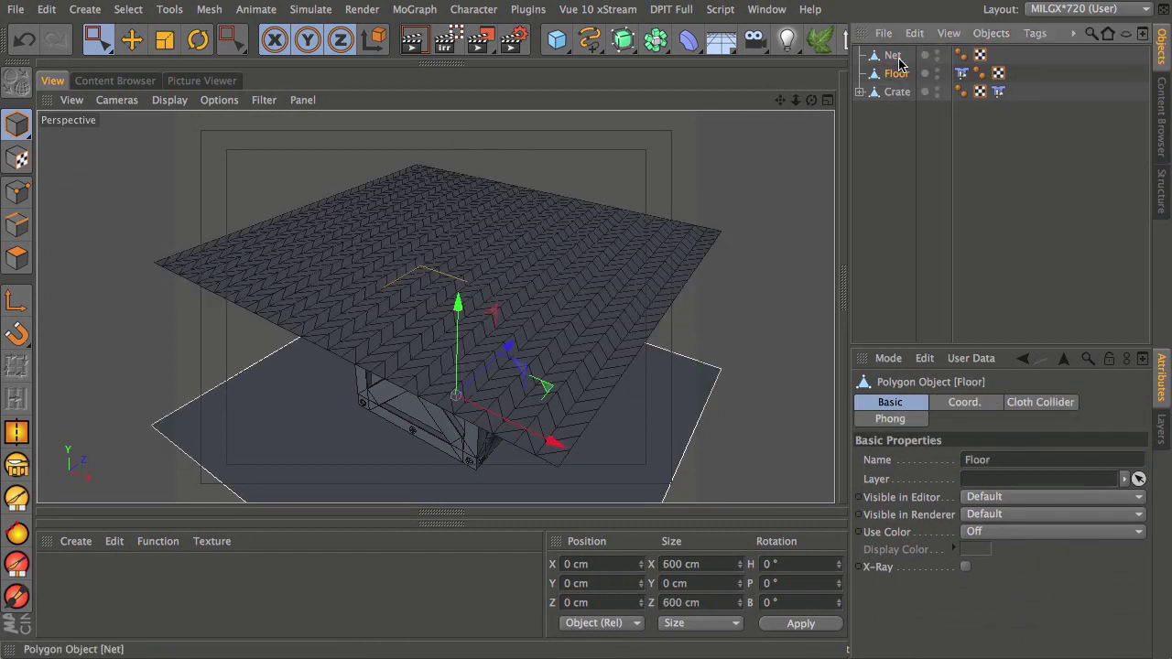
pyautogui.click(890, 57)
# Give Net a Cloth simulation tag and enlarge the attribute panel
pyautogui.rightClick(888, 59)
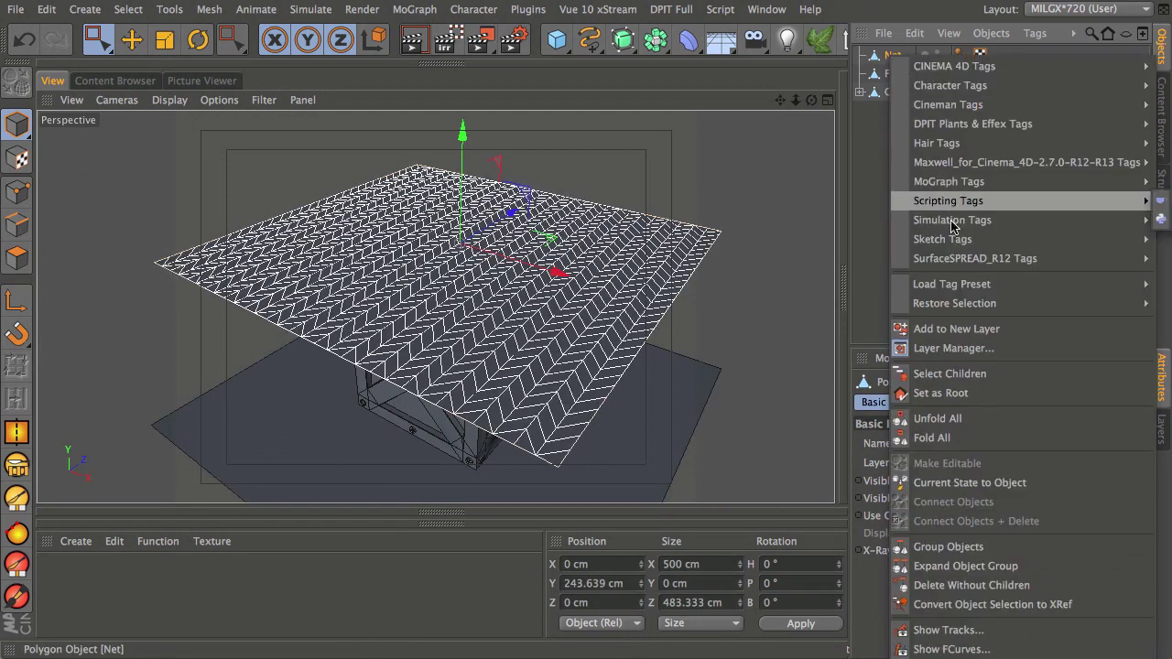
pyautogui.moveTo(1021, 222)
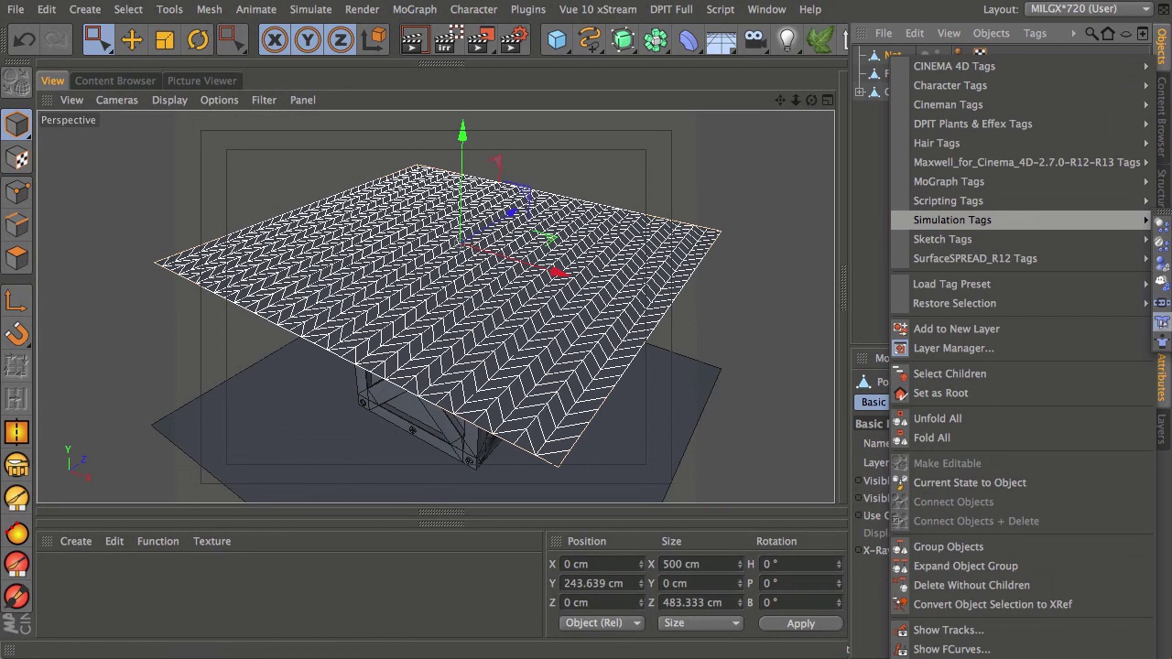
pyautogui.click(1161, 339)
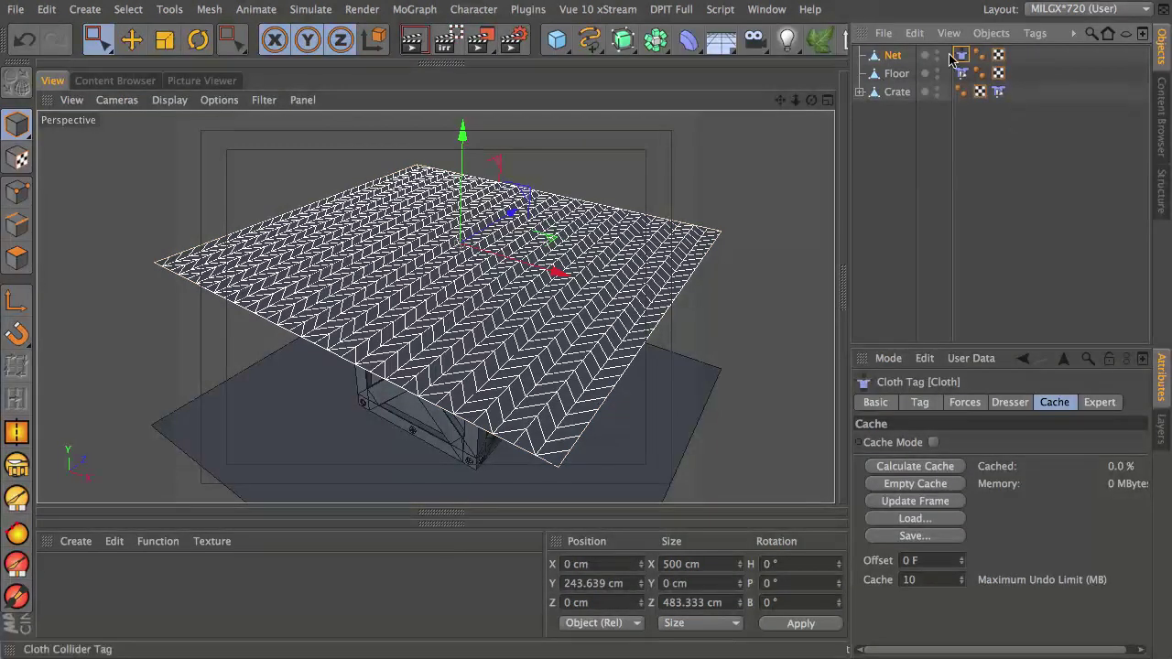
pyautogui.moveTo(987, 346); pyautogui.dragTo(991, 264)
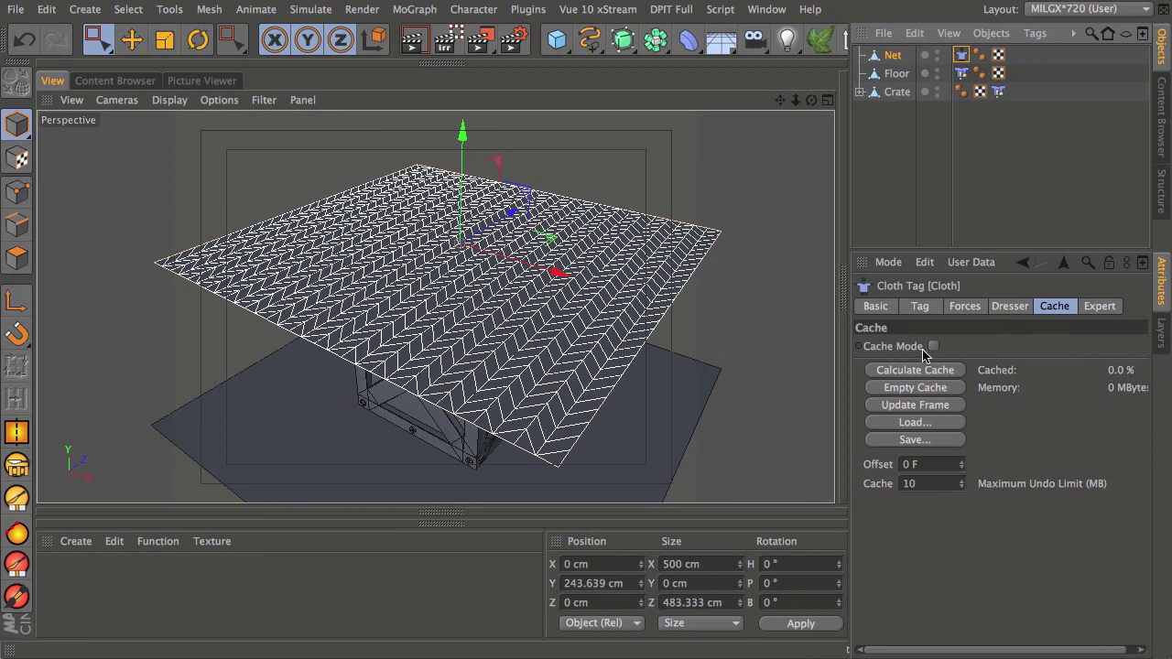
# Lower the Cloth tag's Stiffness to 9% and check its Forces settings
pyautogui.click(920, 308)
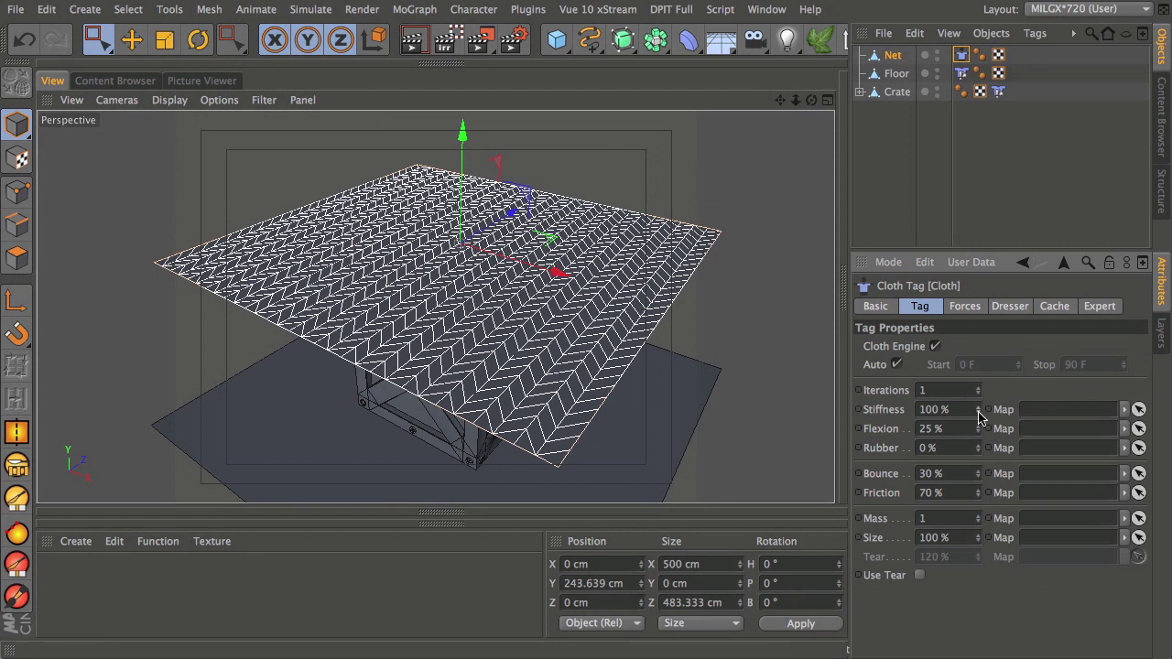
pyautogui.moveTo(978, 409); pyautogui.dragTo(980, 497)
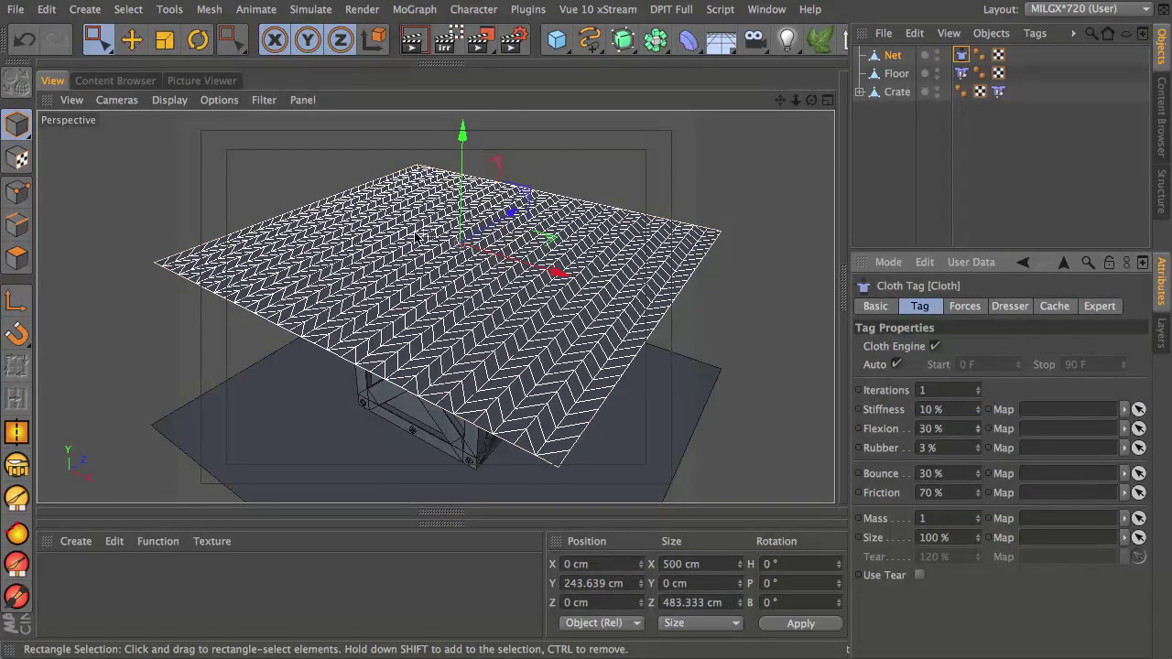
pyautogui.click(964, 310)
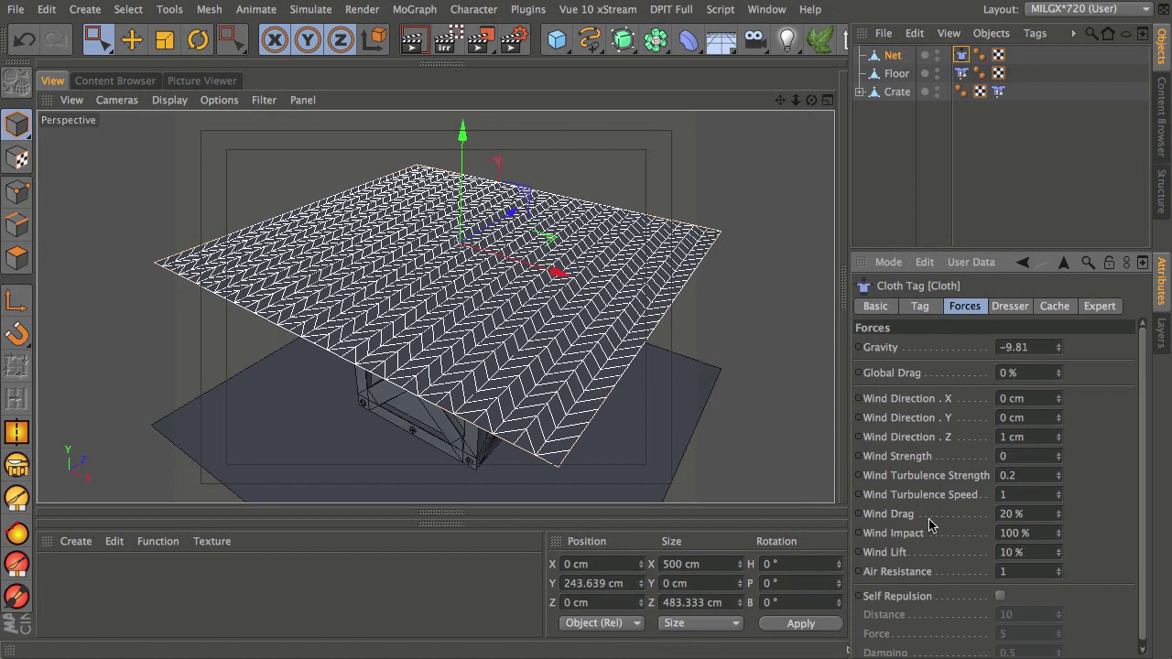
# Calculate the Net's cloth cache from the Cache tab, reaching 100% at 2.8 MB
pyautogui.click(1012, 310)
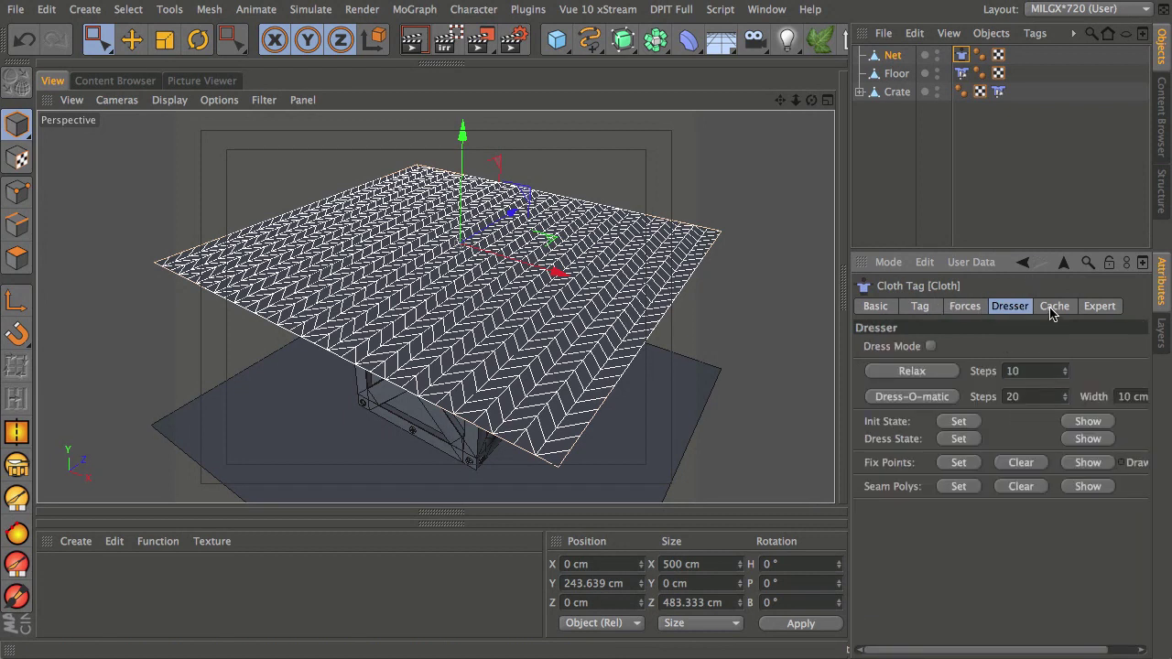
pyautogui.click(1055, 312)
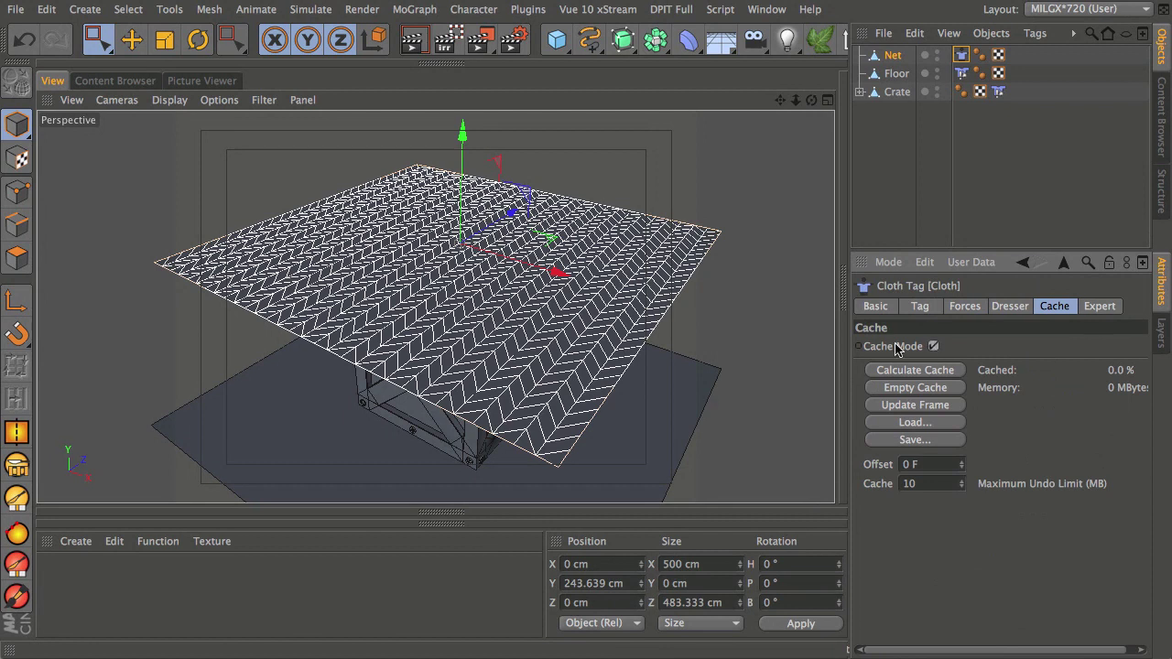
pyautogui.click(924, 370)
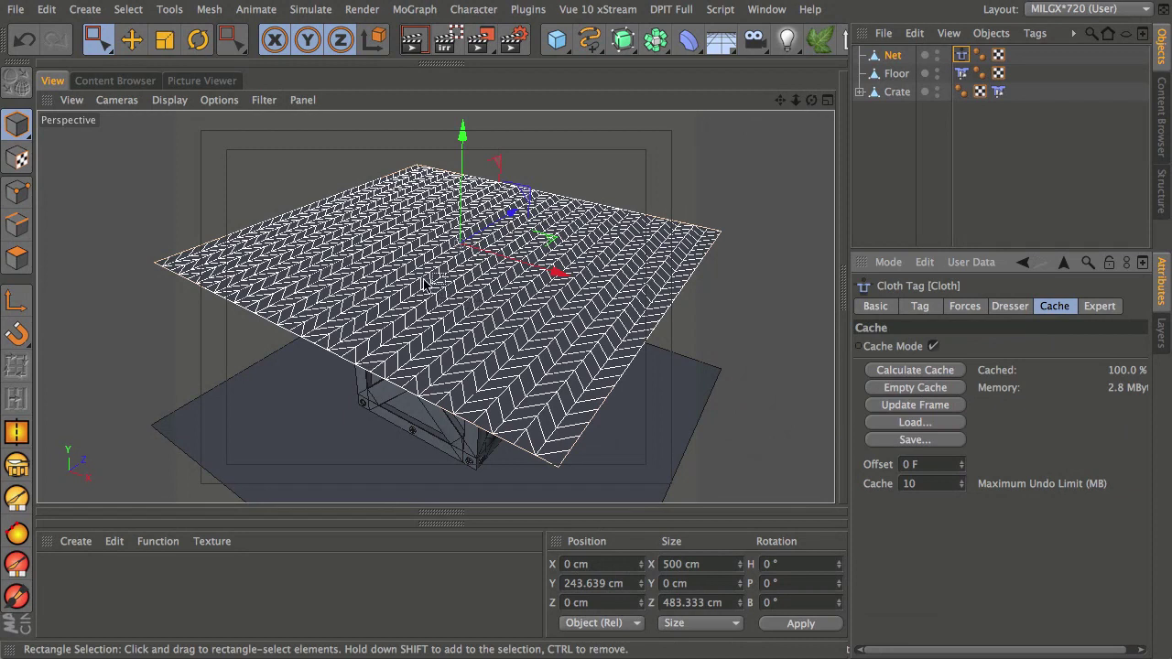
pyautogui.press('F8')
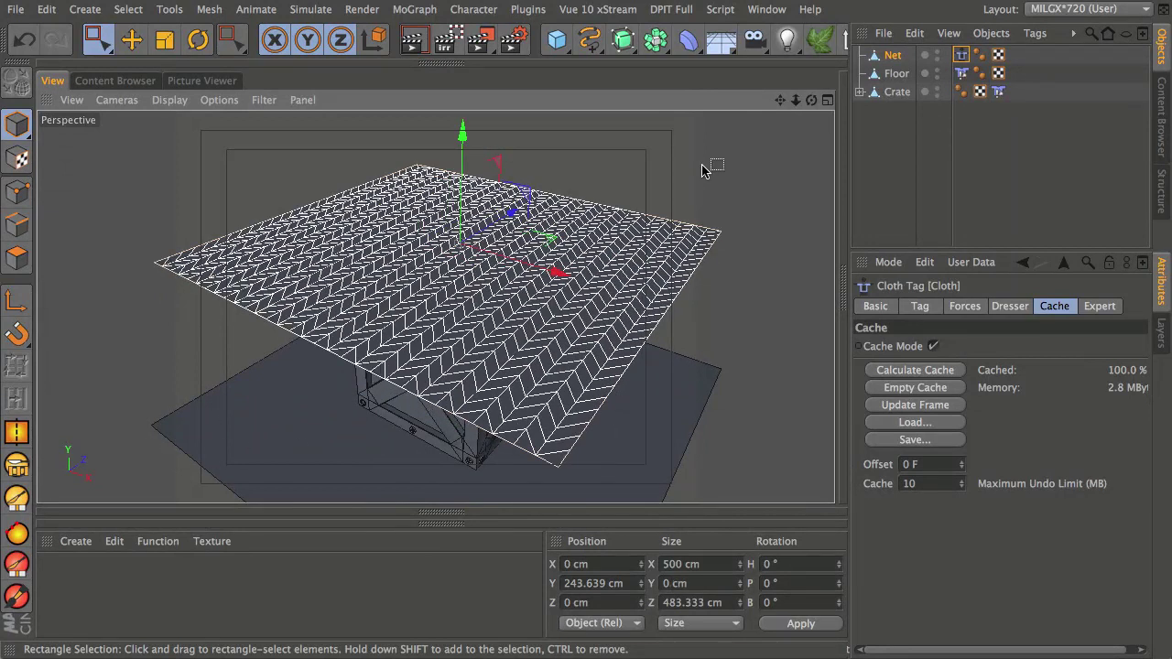
# Subdivide the Net's polygons for finer cloth detail
pyautogui.click(877, 55)
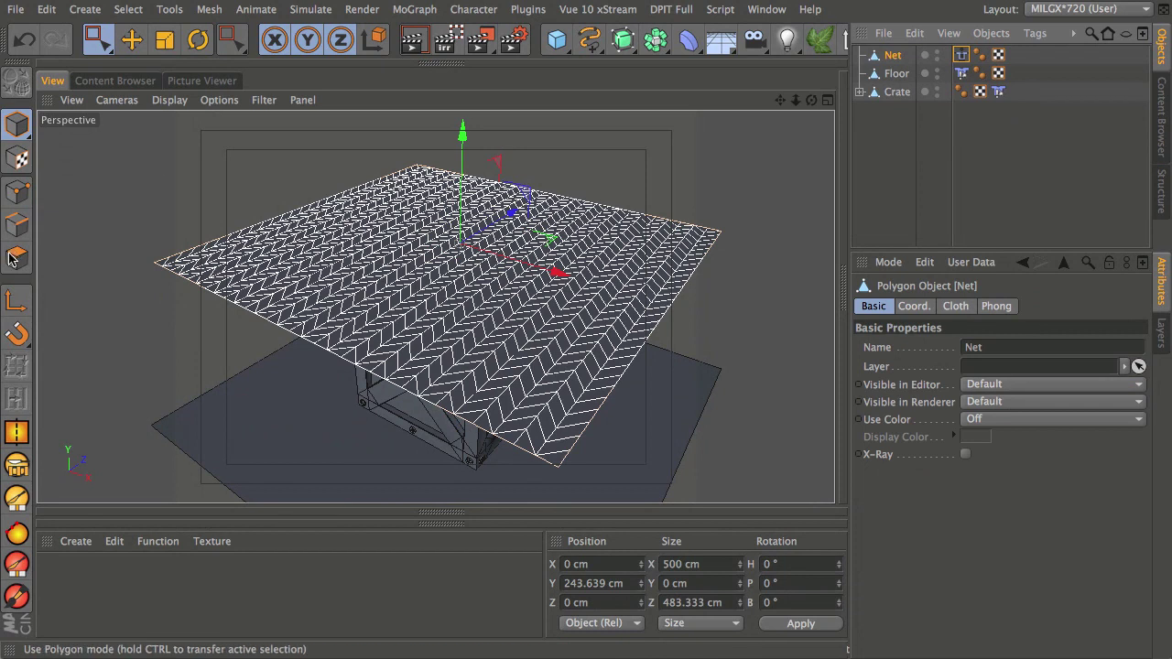
pyautogui.click(16, 259)
pyautogui.rightClick(540, 160)
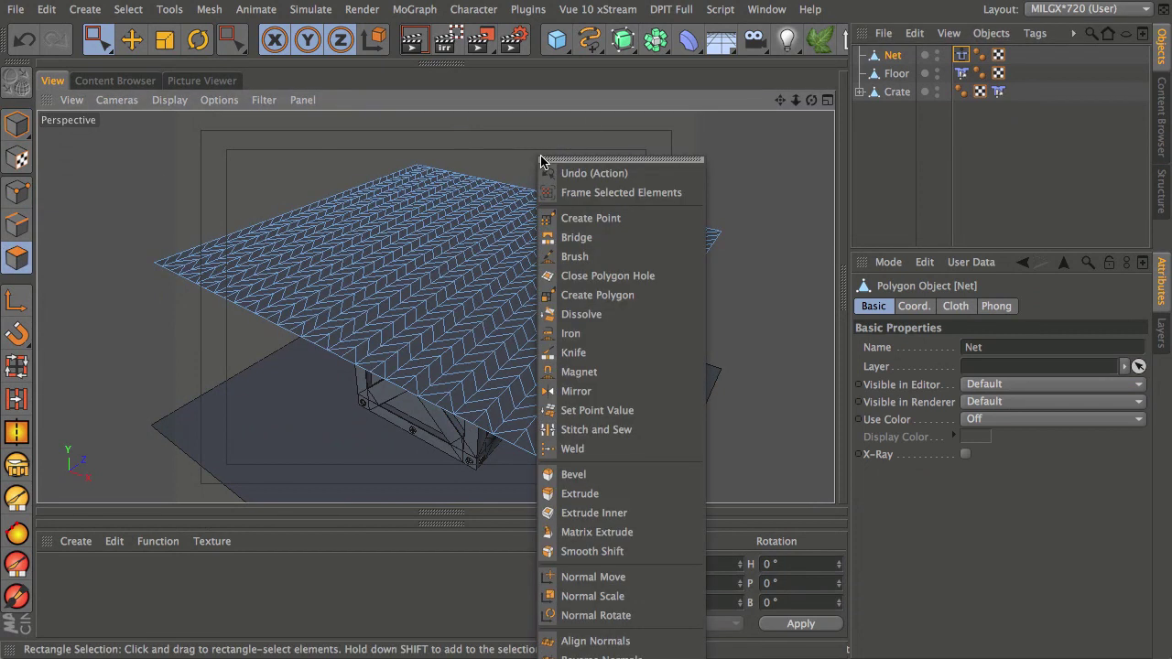
pyautogui.click(595, 652)
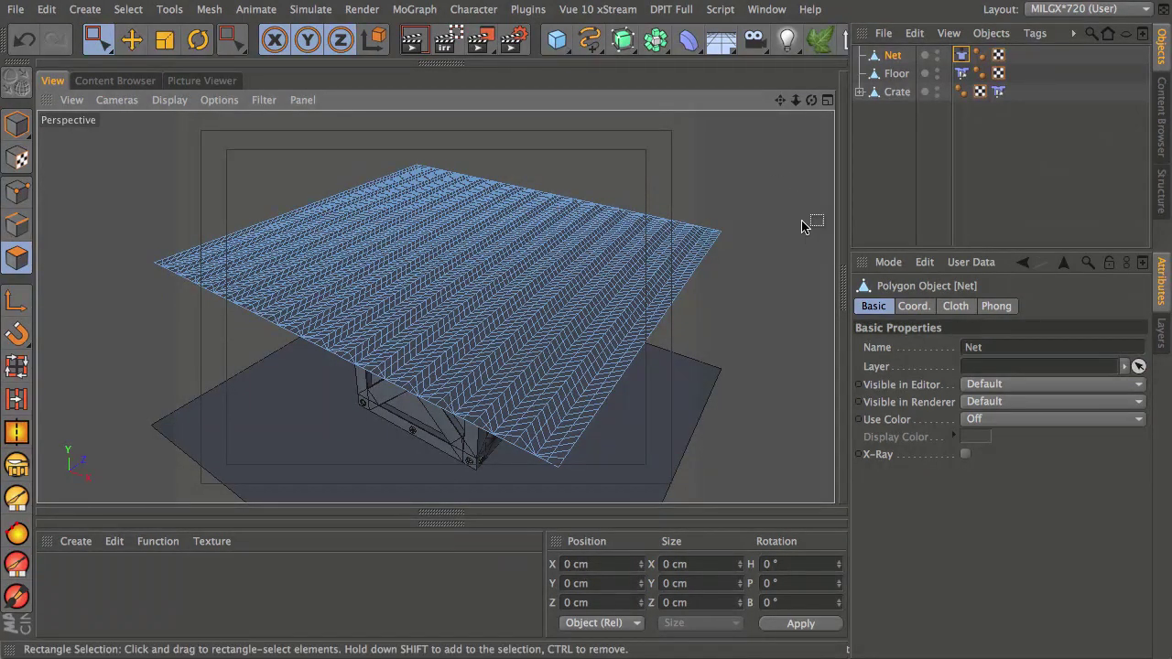
# Empty and recalculate the Net's cloth cache to 100% (10.7 MB)
pyautogui.click(961, 55)
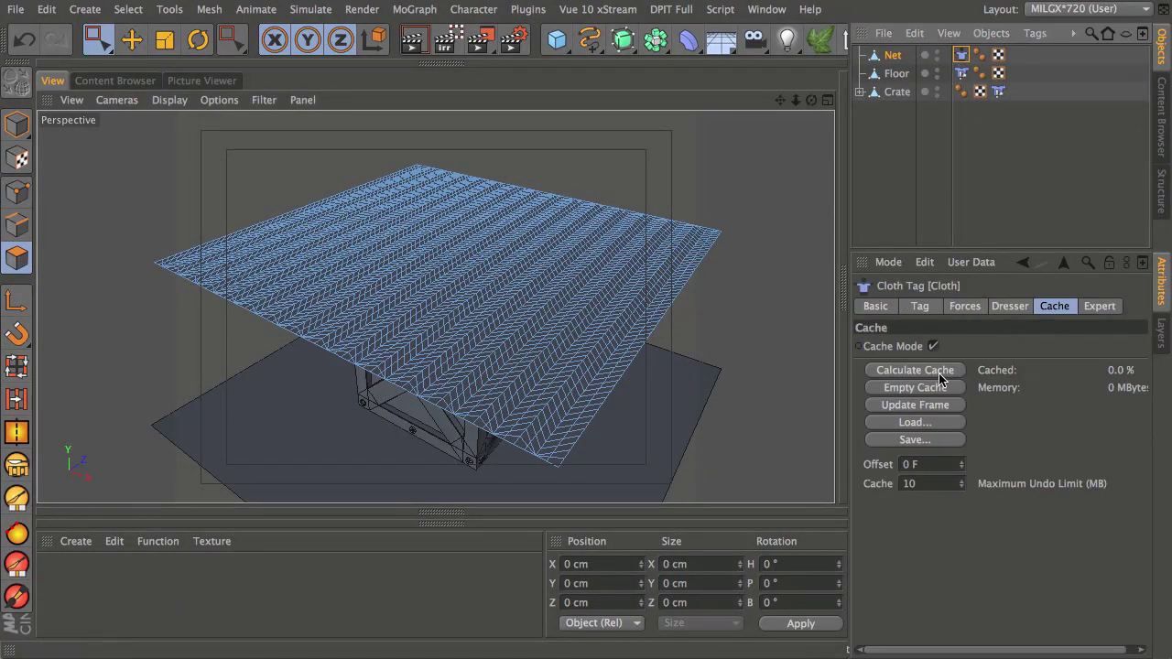
pyautogui.click(932, 392)
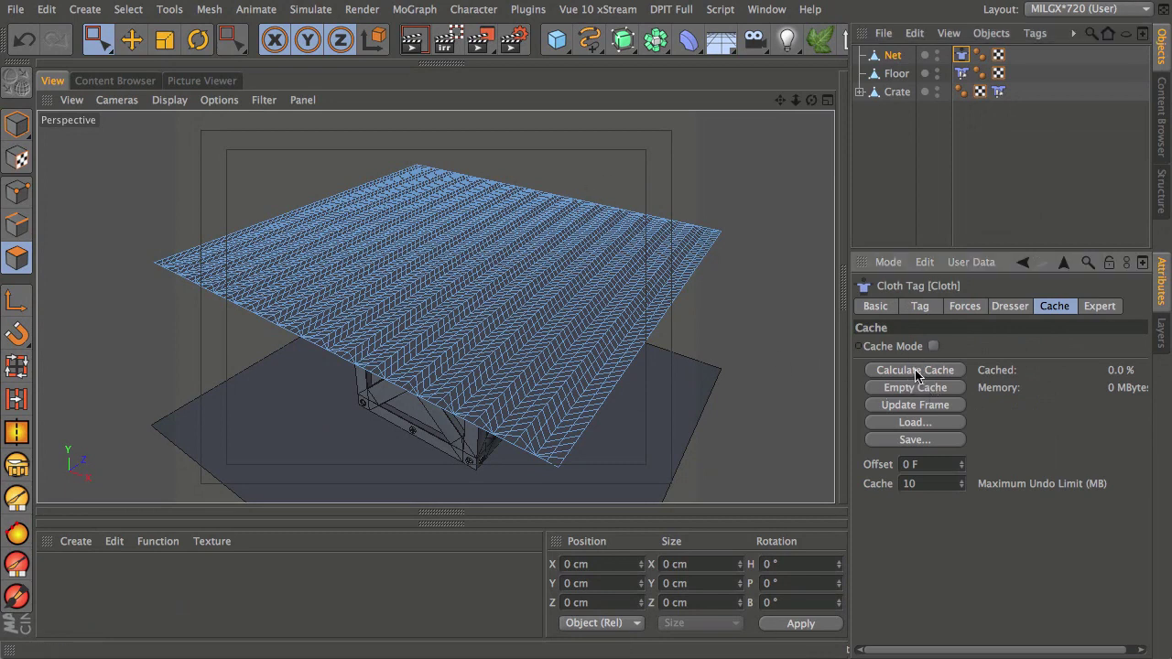
pyautogui.click(916, 370)
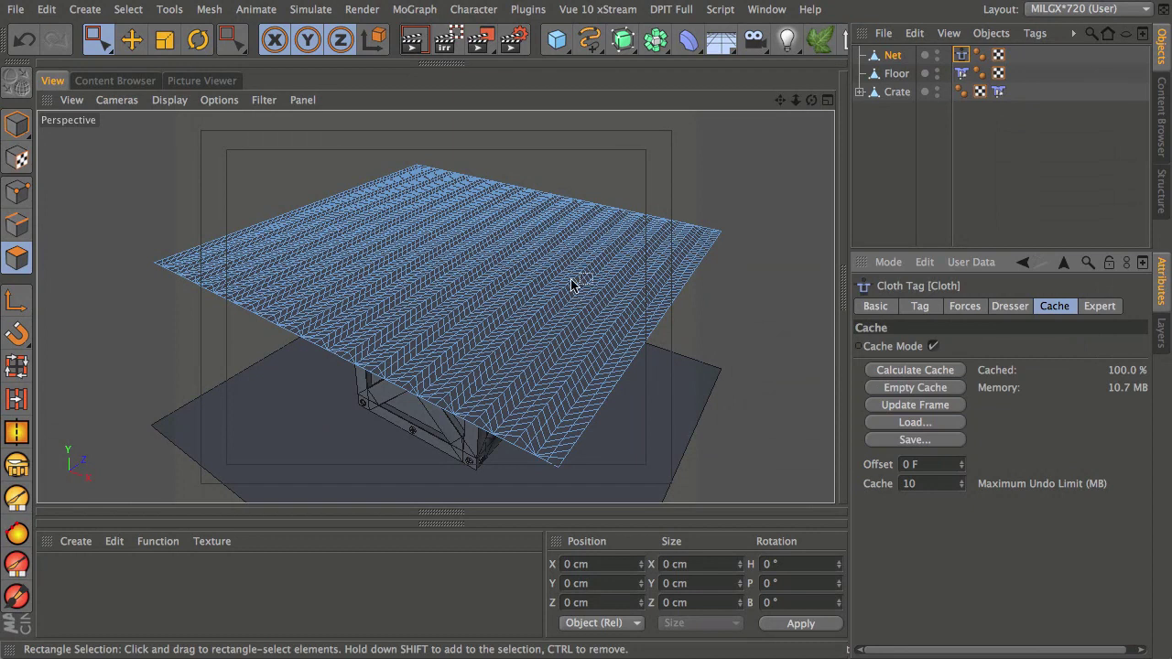
# Play the cached cloth so the Net falls onto the crate, then orbit around it
pyautogui.press('F8')
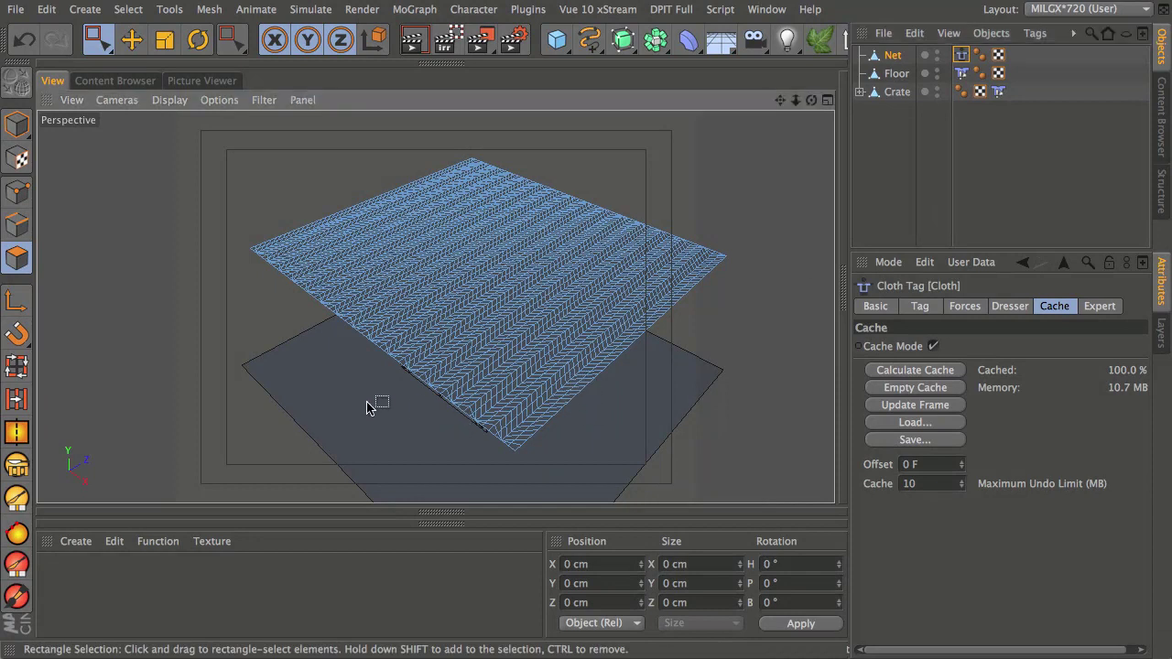
pyautogui.press('F8')
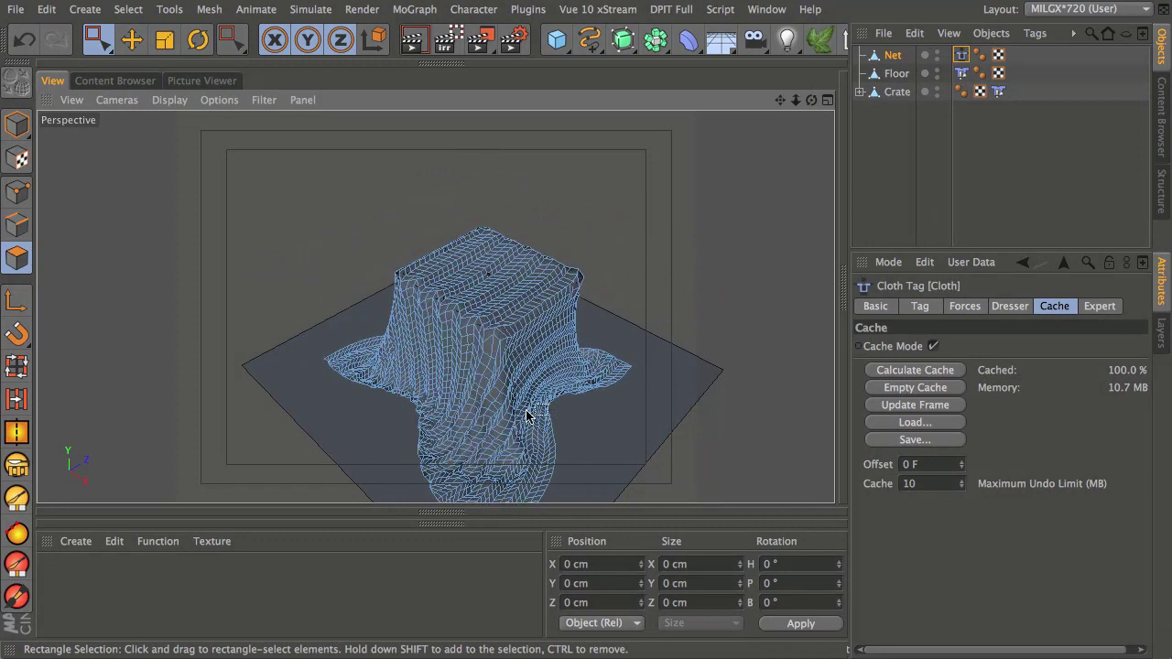
pyautogui.keyDown('alt'); pyautogui.moveTo(418, 445); pyautogui.dragTo(484, 334); pyautogui.keyUp('alt')
pyautogui.scroll(10, 485, 325)
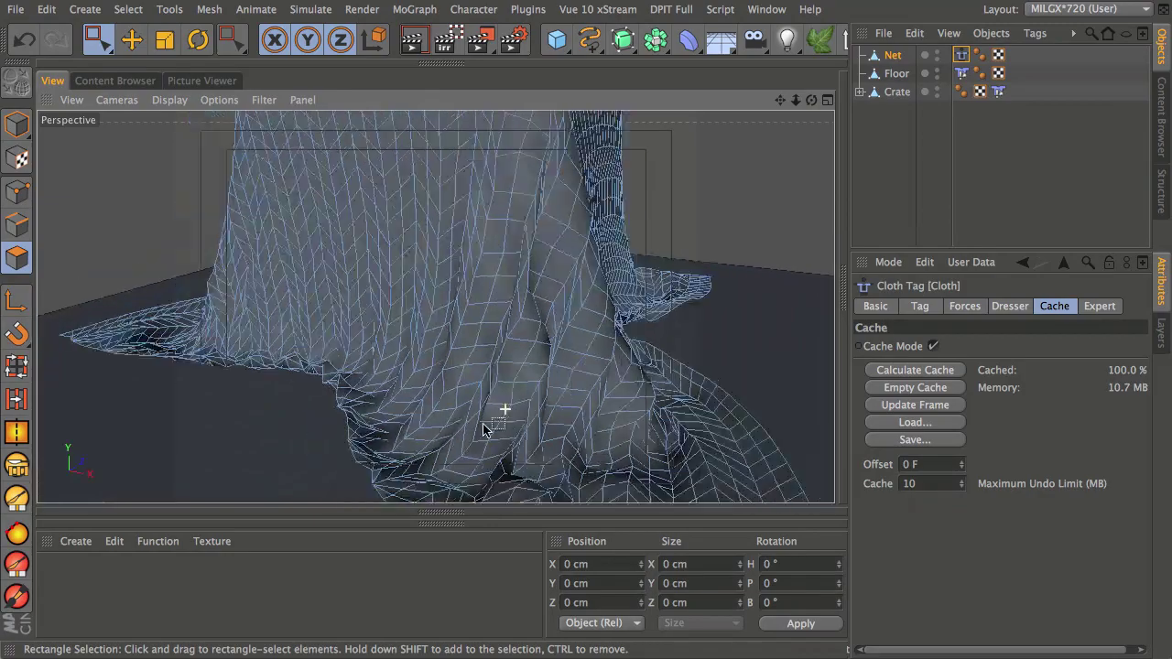
pyautogui.keyDown('alt'); pyautogui.moveTo(476, 424); pyautogui.dragTo(469, 306); pyautogui.keyUp('alt')
# Orbit and zoom around the draped crate to inspect the chevron folds from several angles
pyautogui.scroll(-10, 468, 306)
pyautogui.keyDown('alt'); pyautogui.moveTo(536, 317); pyautogui.dragTo(468, 360); pyautogui.keyUp('alt')
pyautogui.scroll(10, 463, 360)
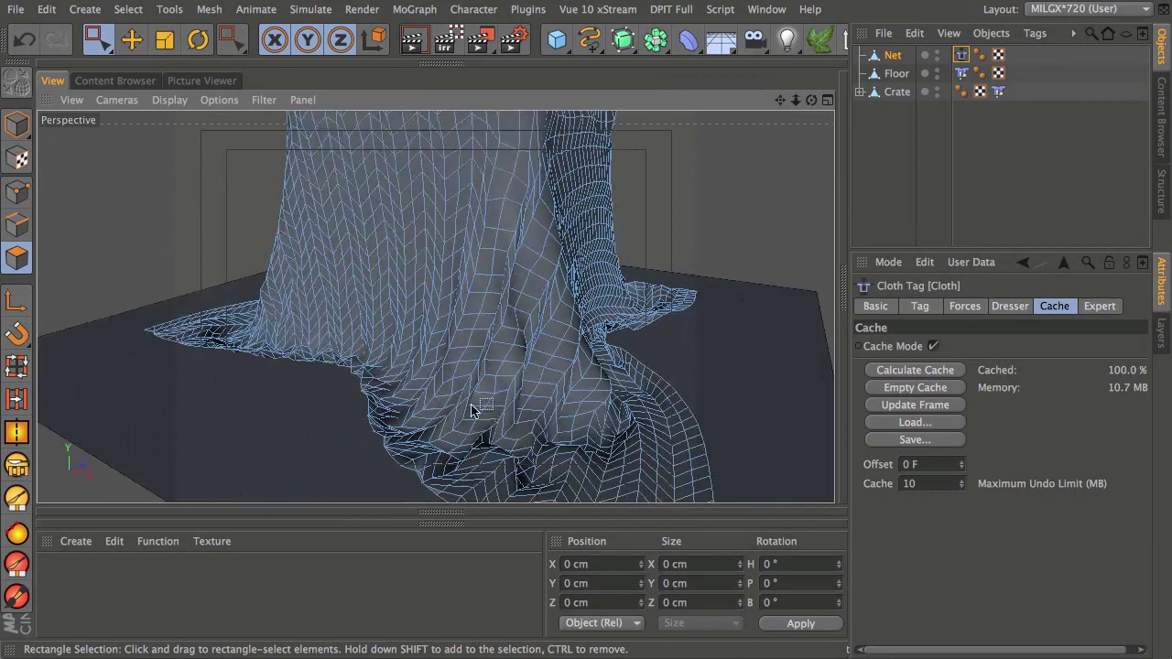
pyautogui.scroll(-10, 471, 409)
pyautogui.keyDown('alt'); pyautogui.moveTo(557, 348); pyautogui.dragTo(438, 399); pyautogui.keyUp('alt')
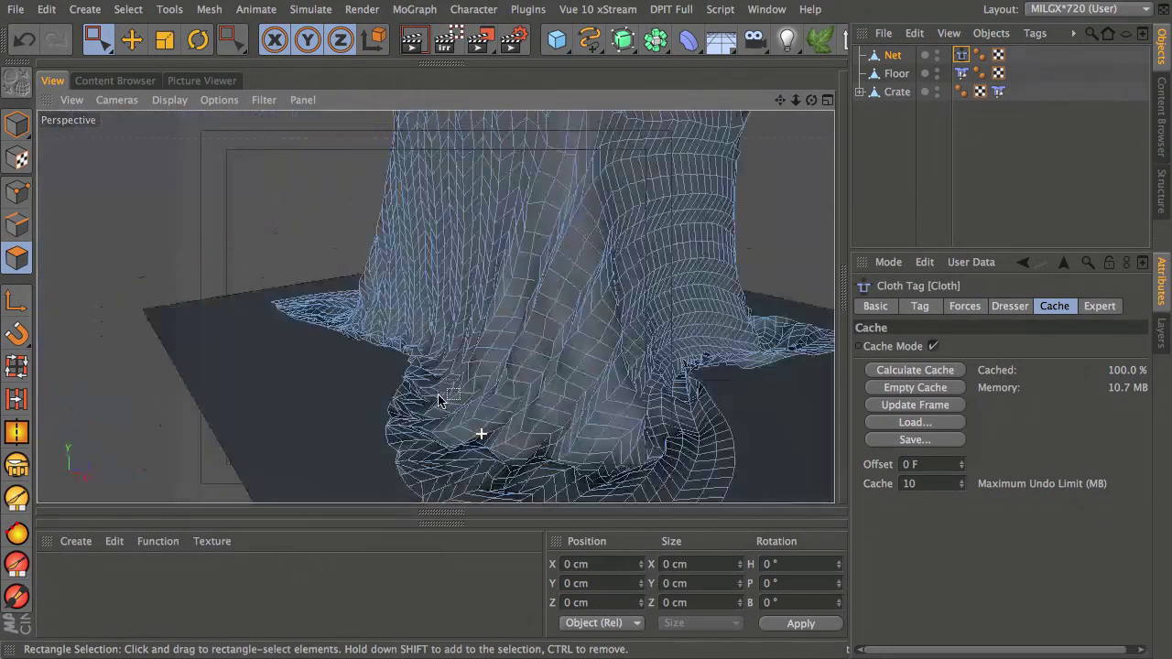
pyautogui.scroll(-3, 438, 399)
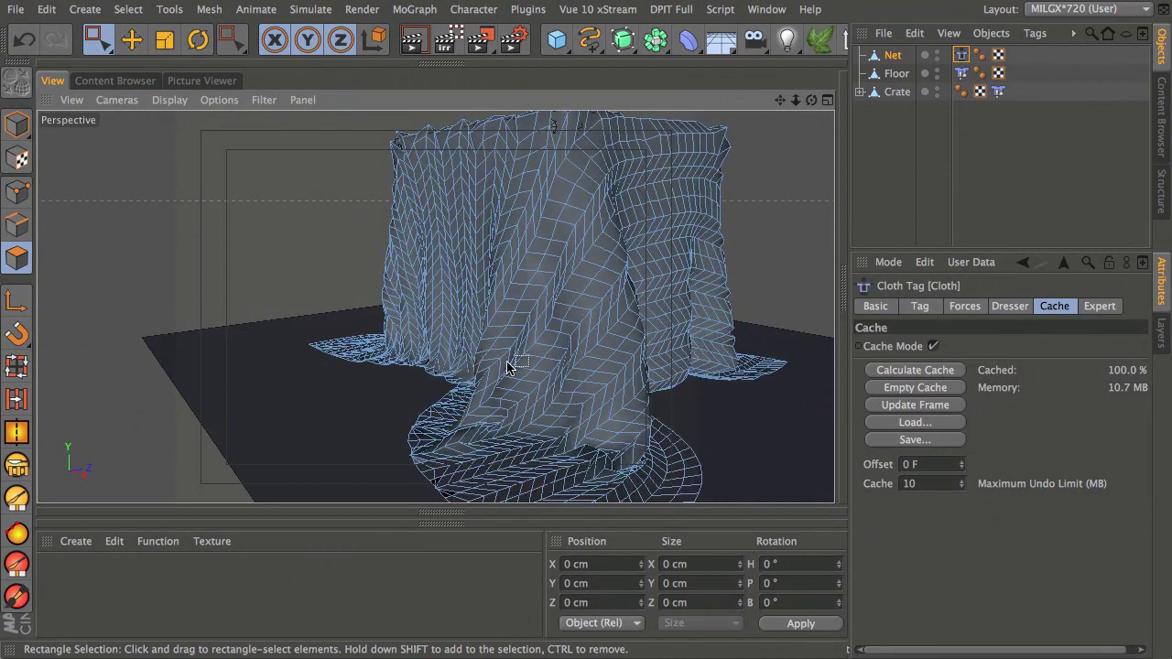
pyautogui.keyDown('alt'); pyautogui.moveTo(543, 387); pyautogui.dragTo(430, 451); pyautogui.keyUp('alt')
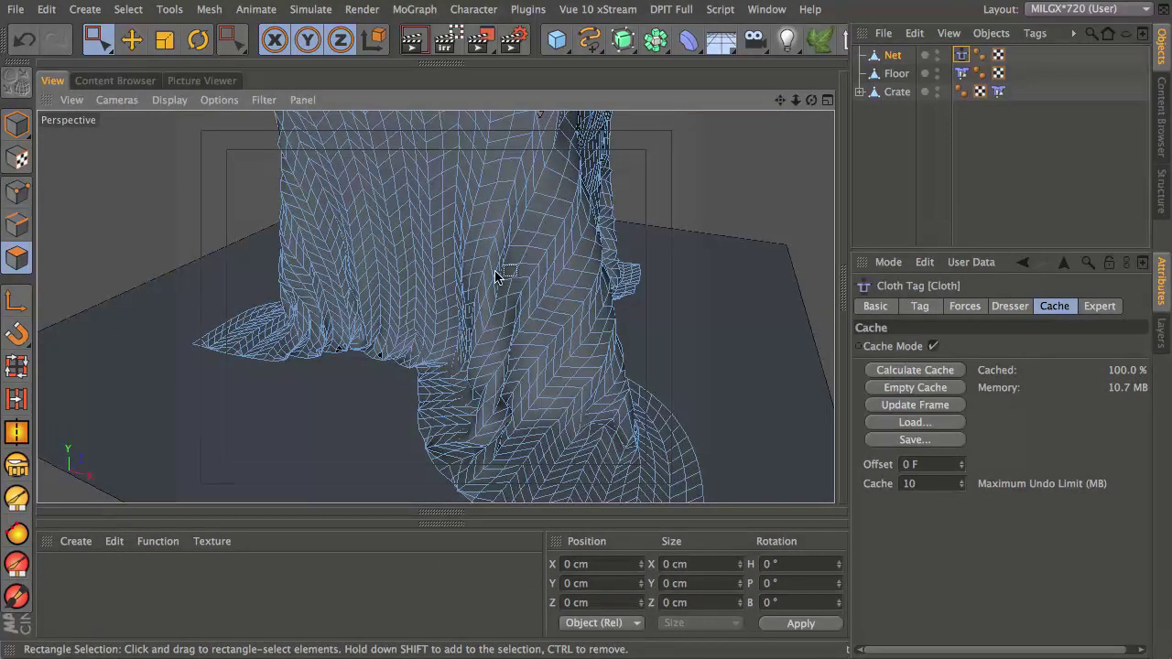
pyautogui.scroll(-5, 494, 285)
pyautogui.keyDown('alt'); pyautogui.moveTo(479, 293); pyautogui.dragTo(419, 341); pyautogui.keyUp('alt')
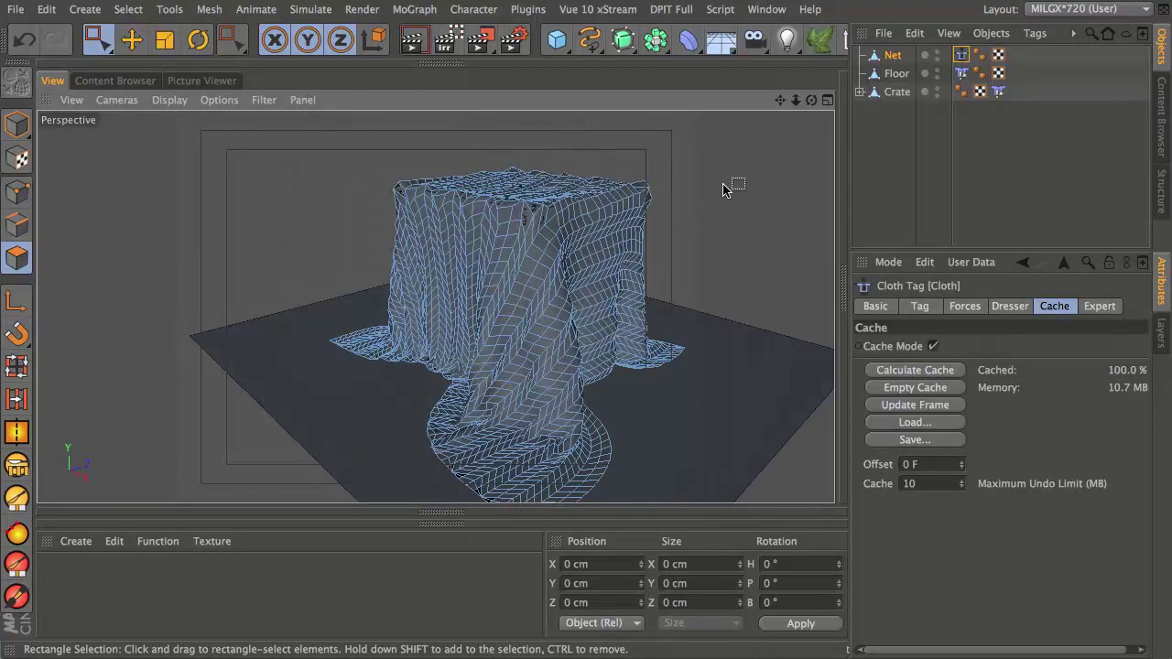
# Add an Atom Array, parent the Net under it, and select the Atom Array
pyautogui.click(664, 43)
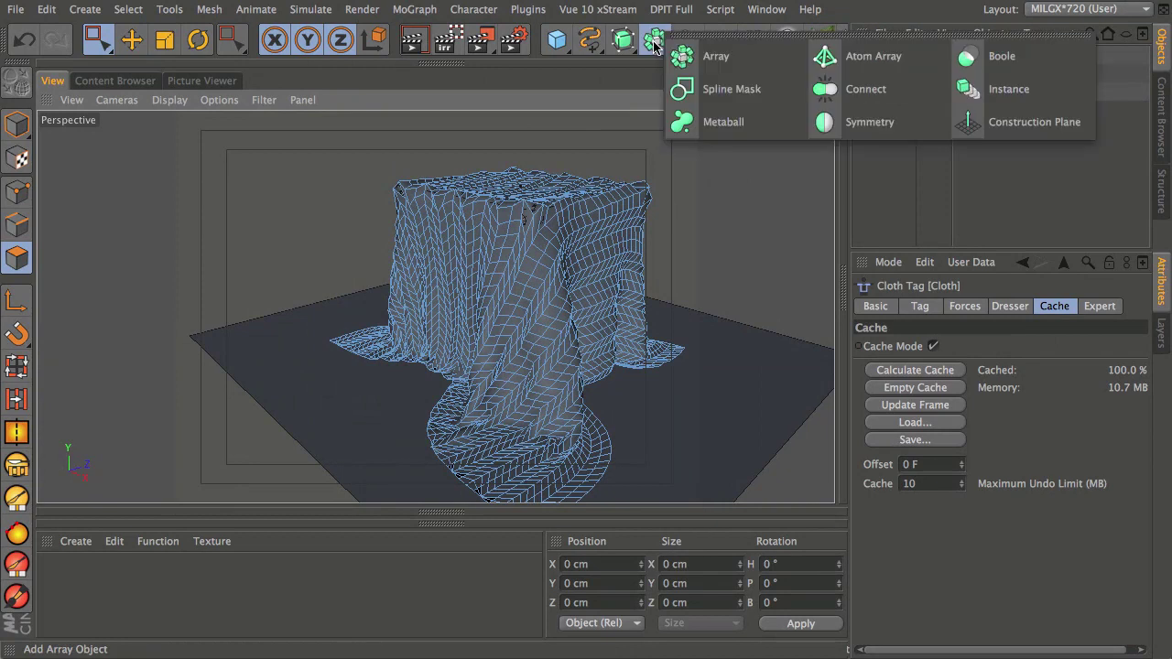
pyautogui.click(866, 51)
pyautogui.moveTo(894, 77); pyautogui.dragTo(916, 57)
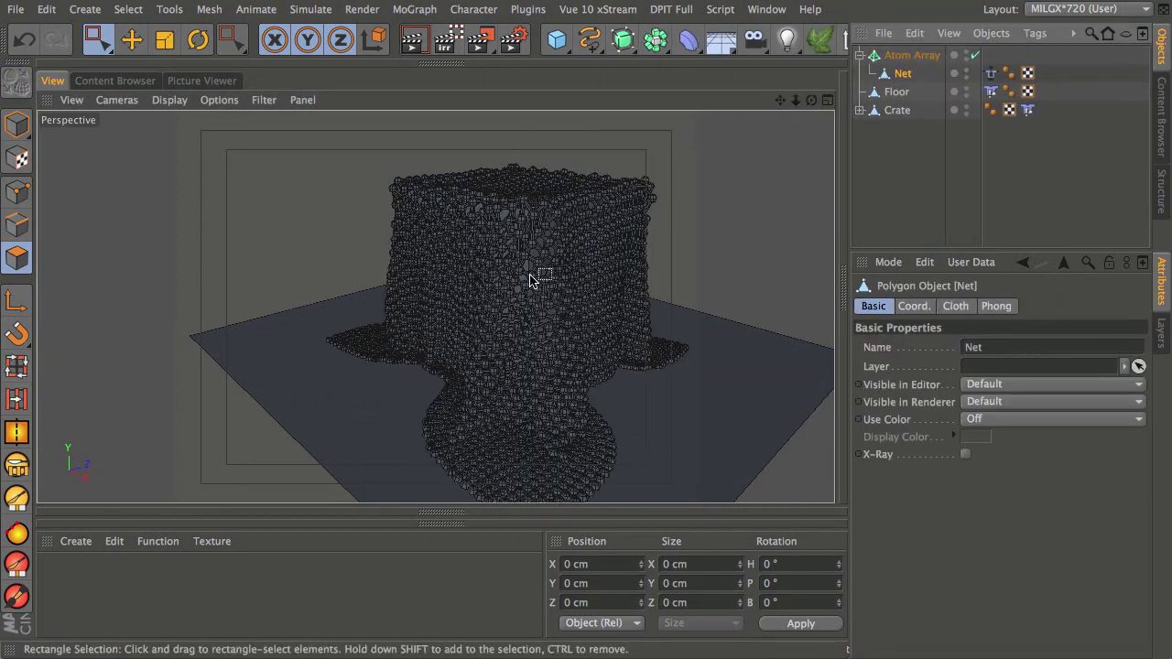
pyautogui.scroll(10, 531, 311)
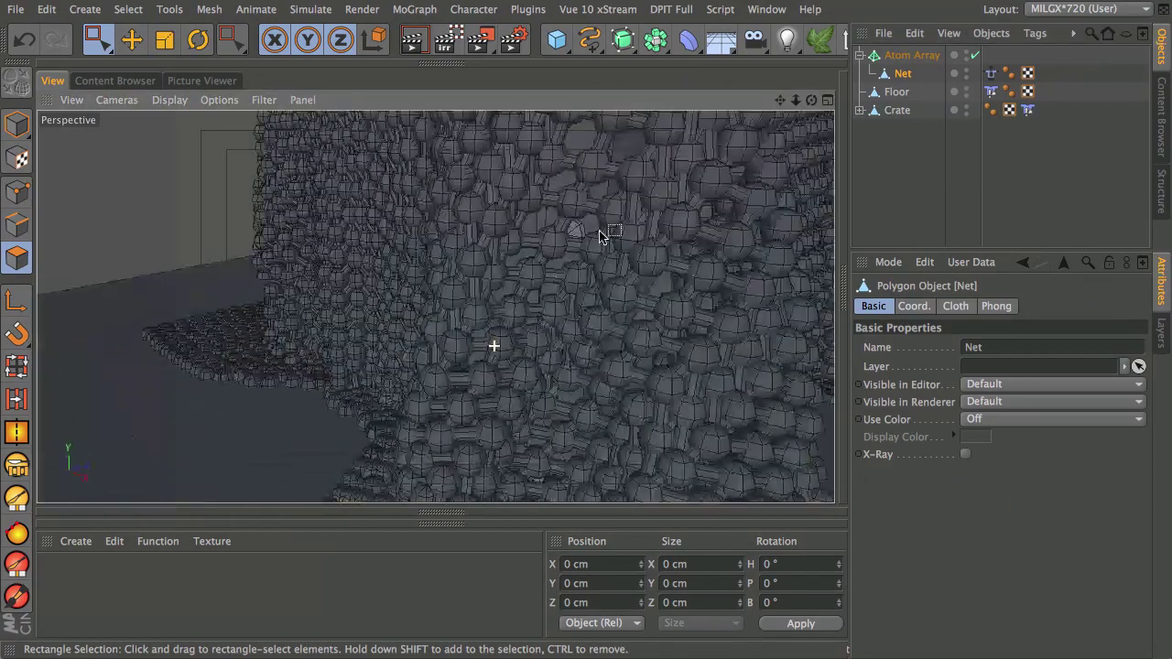
pyautogui.scroll(6, 531, 293)
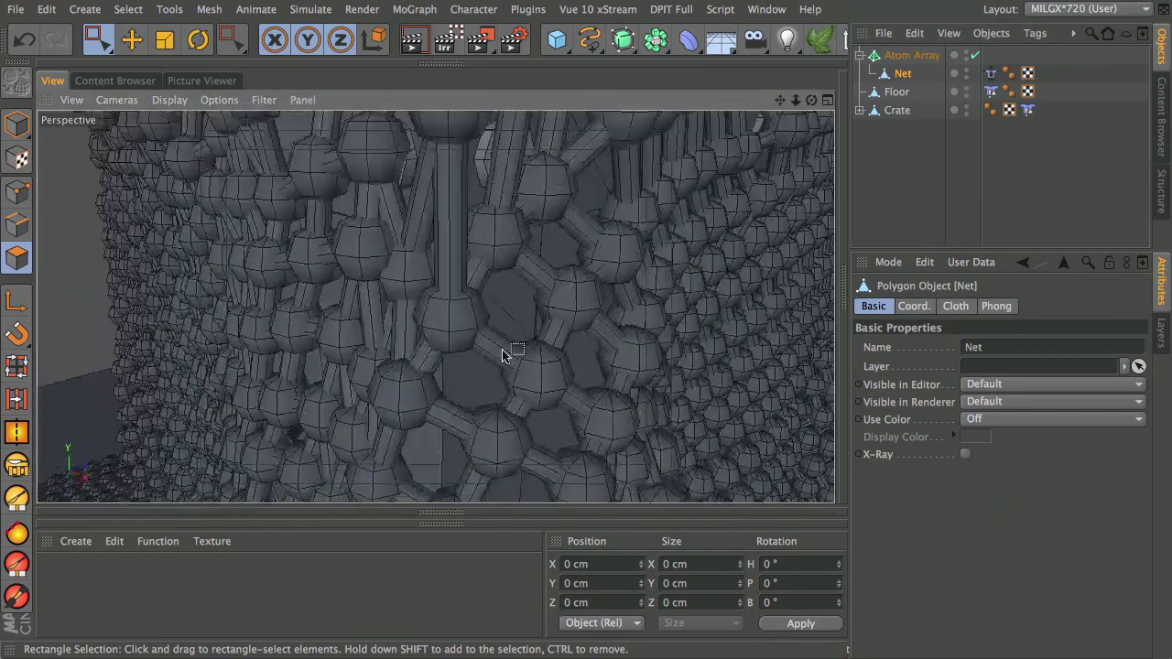
pyautogui.scroll(-5, 522, 340)
pyautogui.keyDown('alt'); pyautogui.moveTo(504, 361); pyautogui.dragTo(482, 335); pyautogui.keyUp('alt')
pyautogui.scroll(6, 531, 282)
pyautogui.scroll(1, 531, 282)
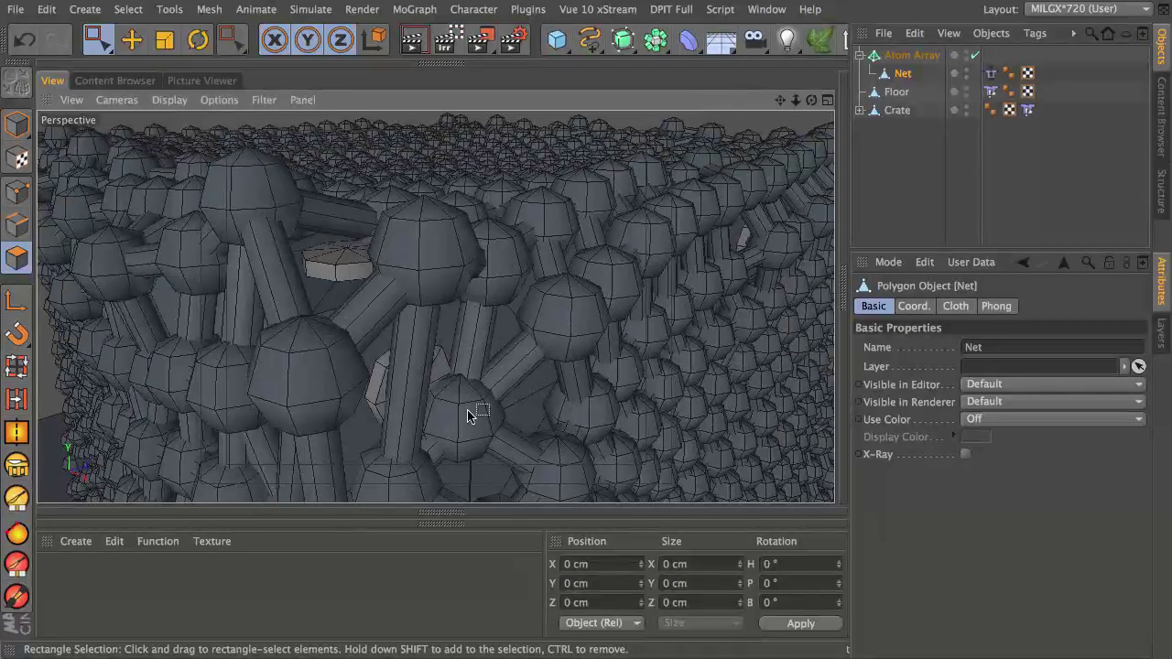
pyautogui.click(928, 58)
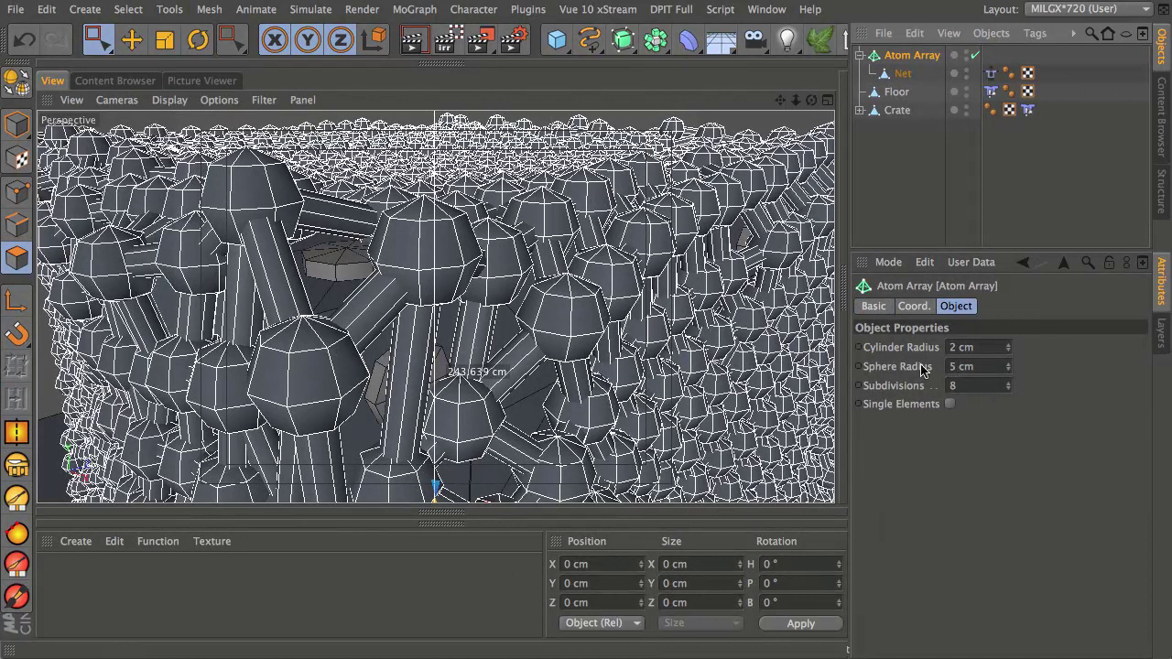
# Set the Atom Array sphere radius to 2.3 cm and cylinder radius to 1.5 cm
pyautogui.doubleClick(953, 367)
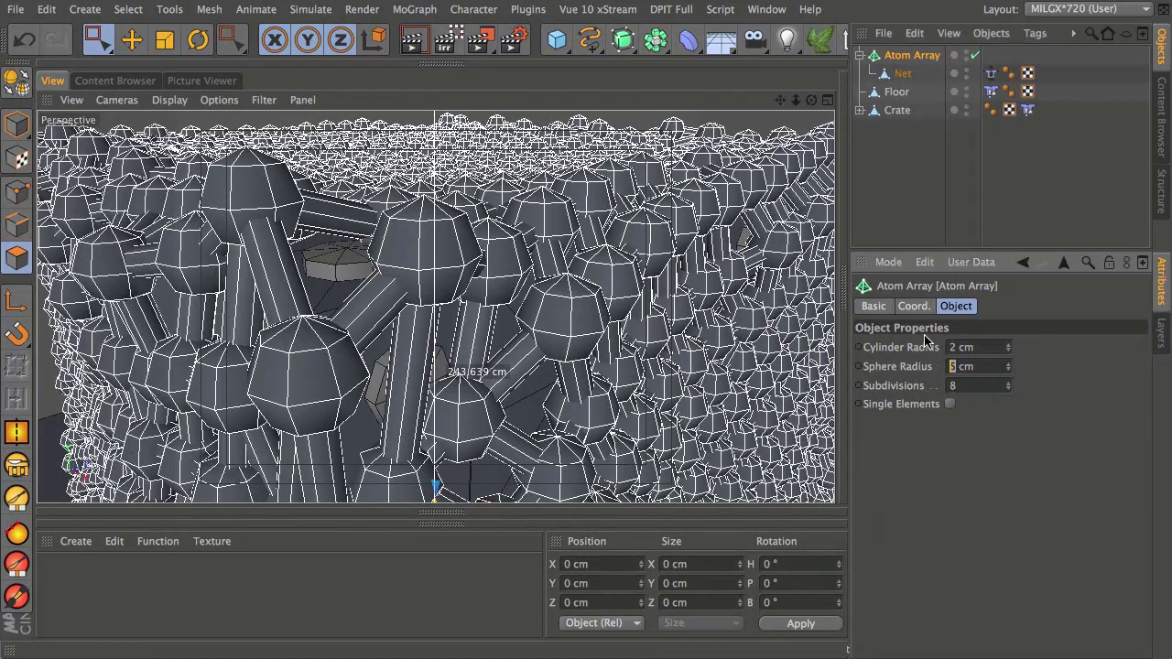
pyautogui.write('2.3')
pyautogui.press('Return')
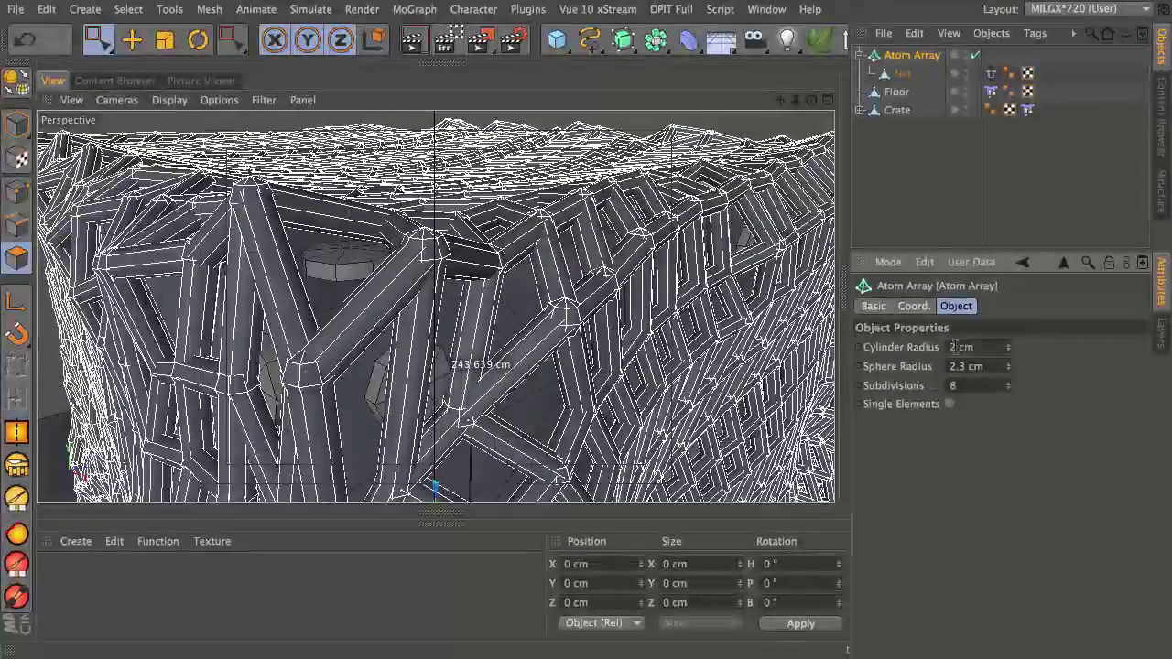
pyautogui.doubleClick(952, 347)
pyautogui.scroll(-10, 405, 428)
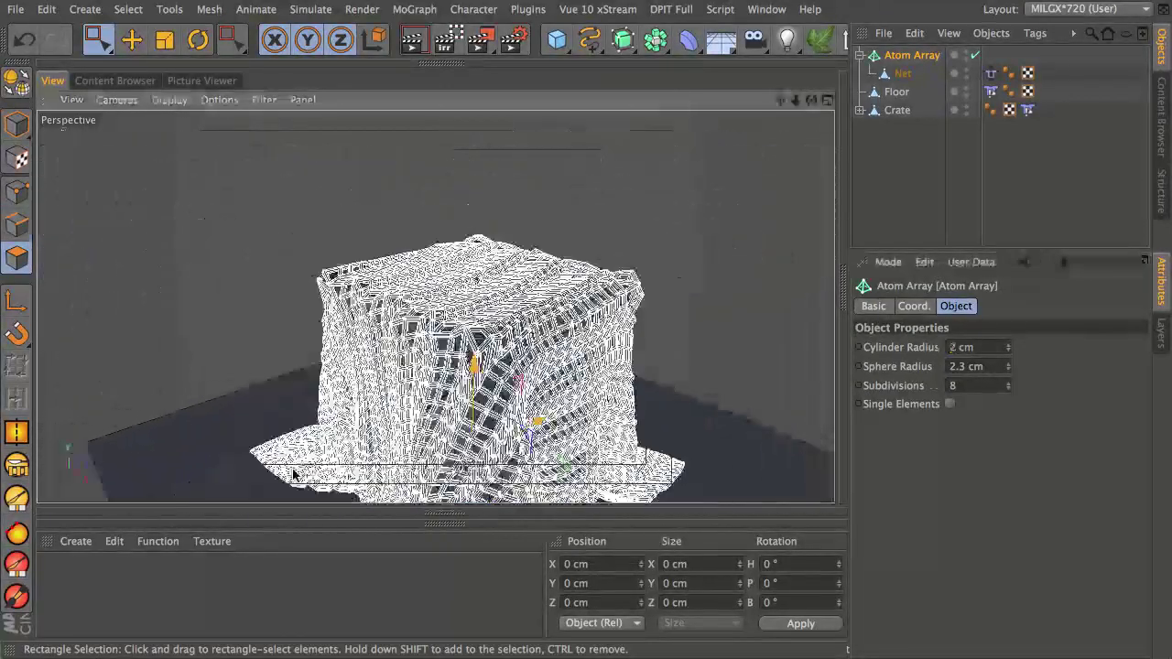
pyautogui.keyDown('alt'); pyautogui.moveTo(406, 427); pyautogui.dragTo(427, 353, button='middle'); pyautogui.keyUp('alt')
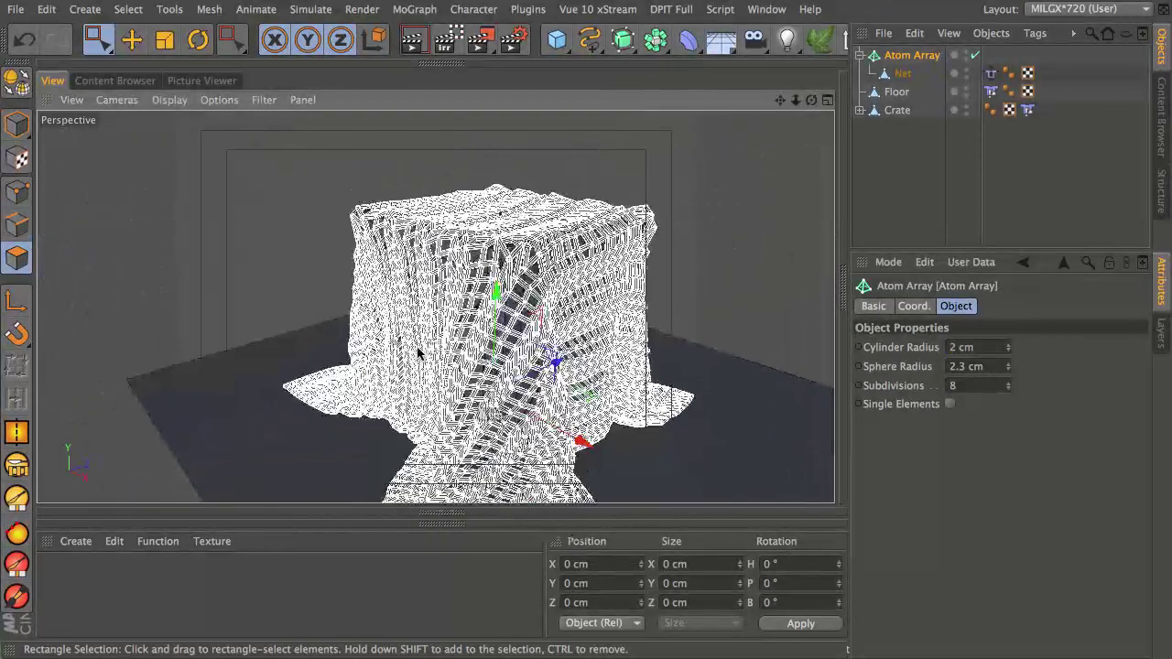
pyautogui.doubleClick(954, 348)
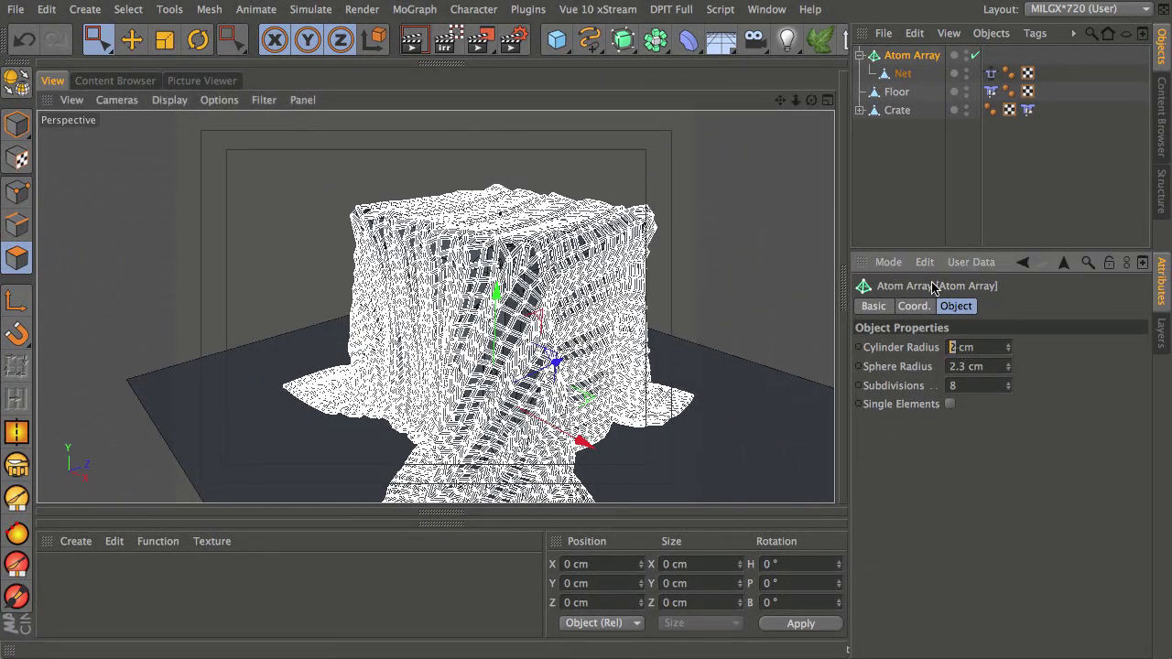
pyautogui.press('Return')
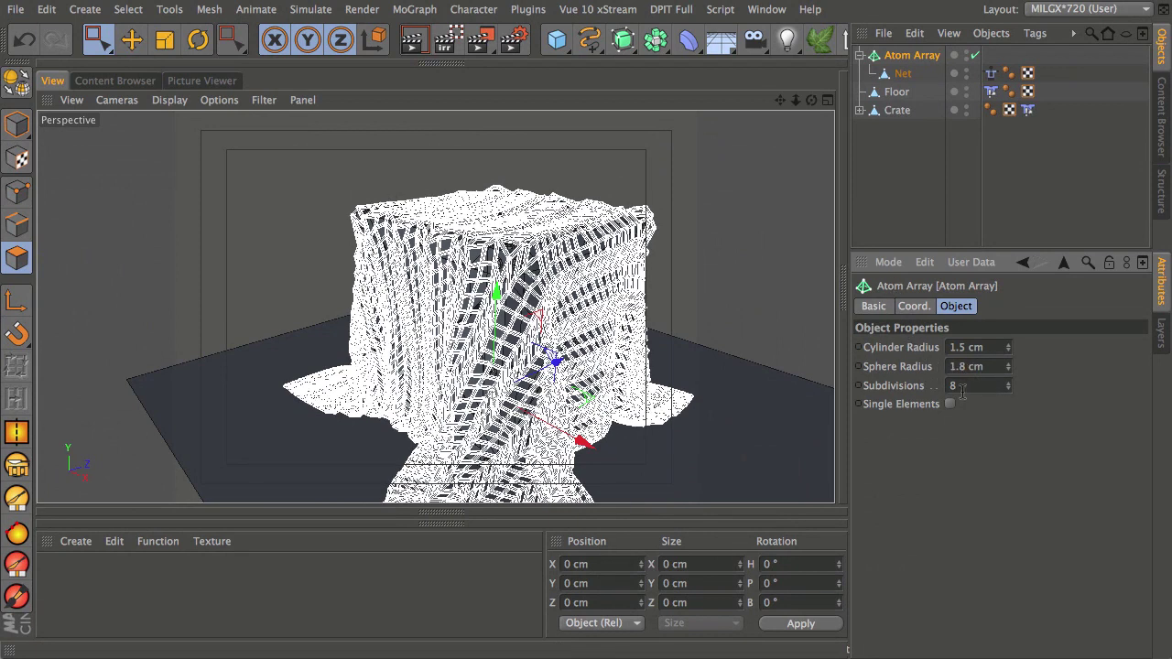
# Lower the Atom Array subdivisions to 6 and deselect it
pyautogui.click(1007, 389)
pyautogui.click(1007, 390)
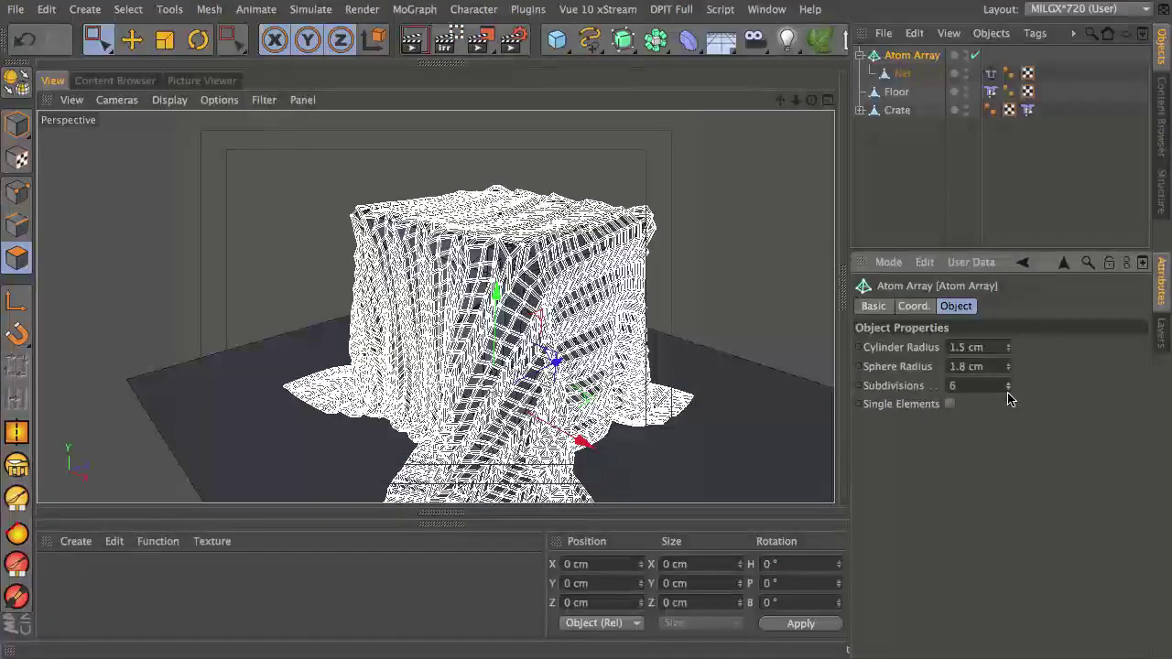
pyautogui.click(897, 147)
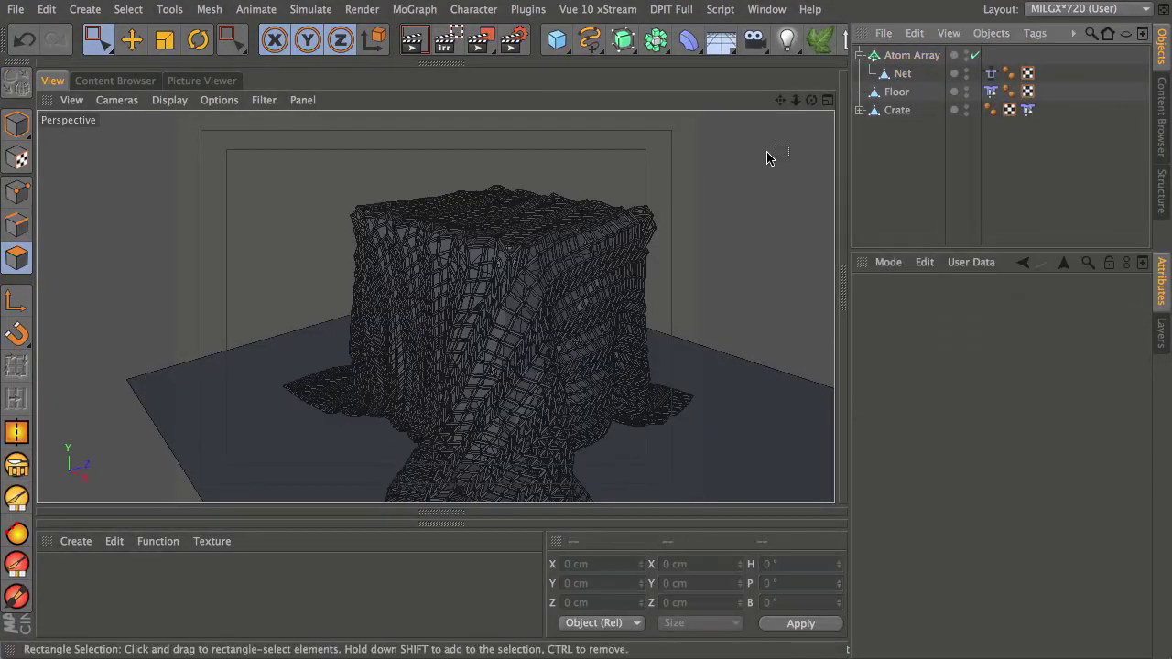
# Orbit around the crate, rewind to the first frame, and show the Net's Cloth tag cache settings
pyautogui.keyDown('alt'); pyautogui.moveTo(465, 340); pyautogui.dragTo(449, 446); pyautogui.keyUp('alt')
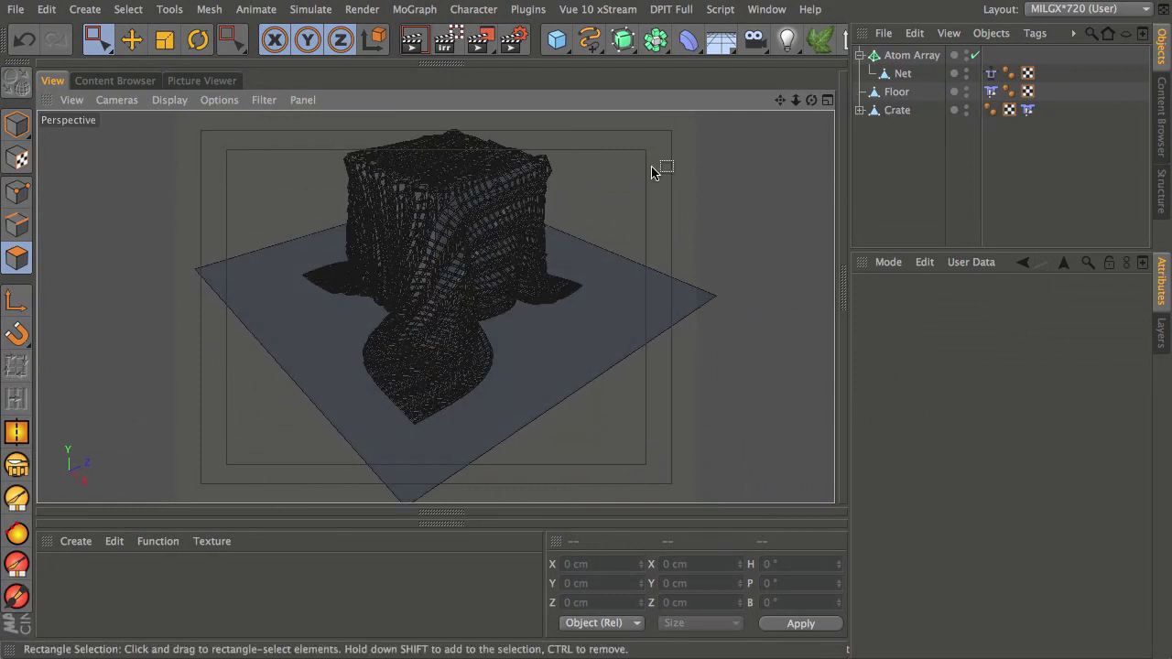
pyautogui.keyDown('alt'); pyautogui.moveTo(439, 325); pyautogui.dragTo(458, 342); pyautogui.keyUp('alt')
pyautogui.keyDown('alt'); pyautogui.moveTo(432, 397); pyautogui.dragTo(512, 353); pyautogui.keyUp('alt')
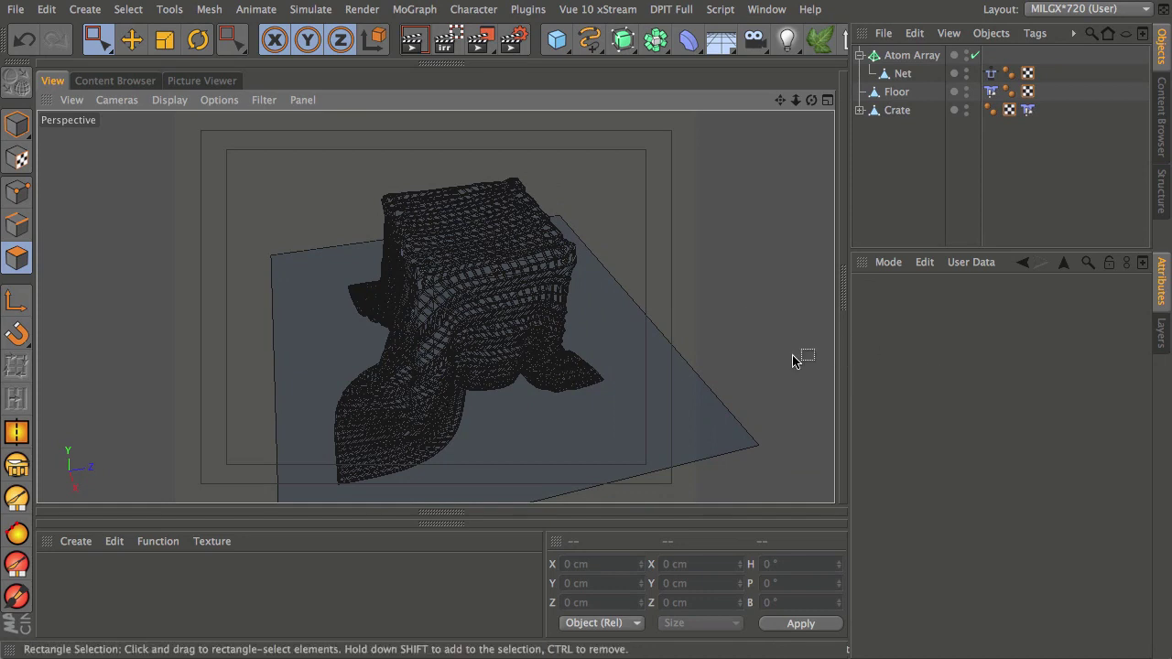
pyautogui.hotkey('shift', 'f')
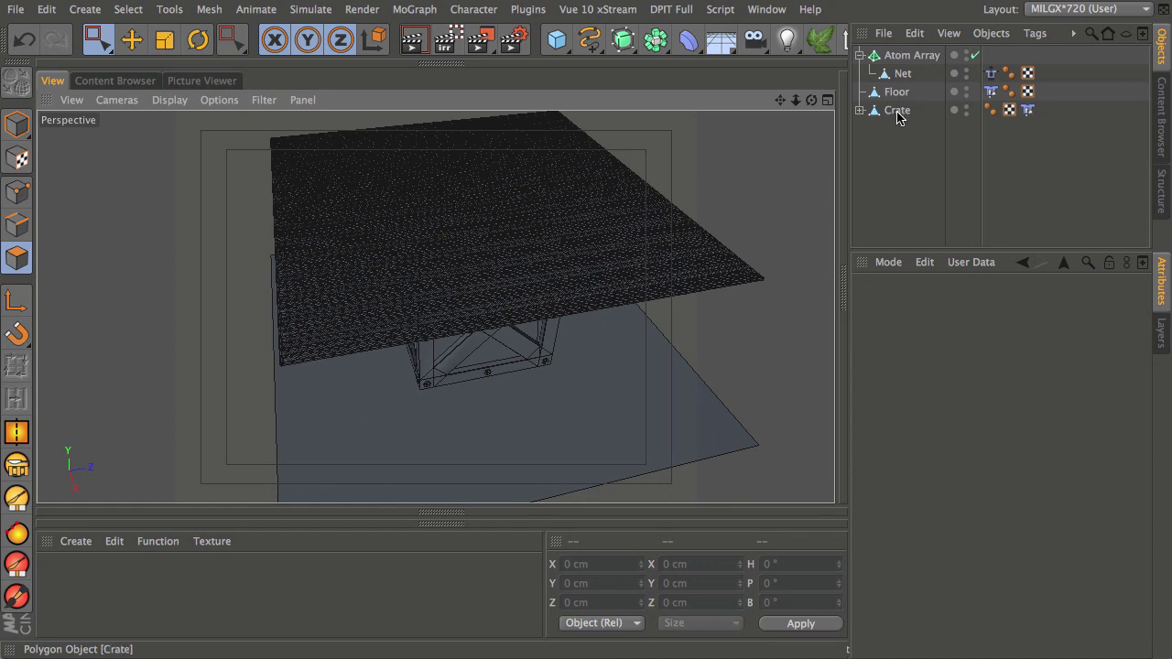
pyautogui.click(990, 75)
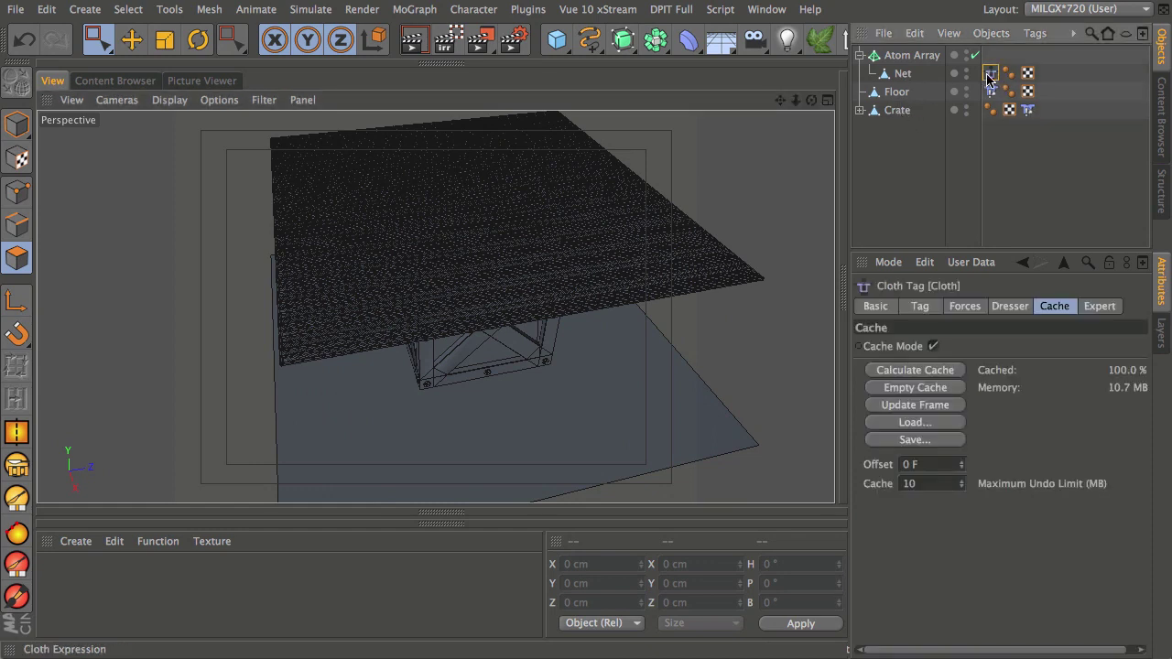